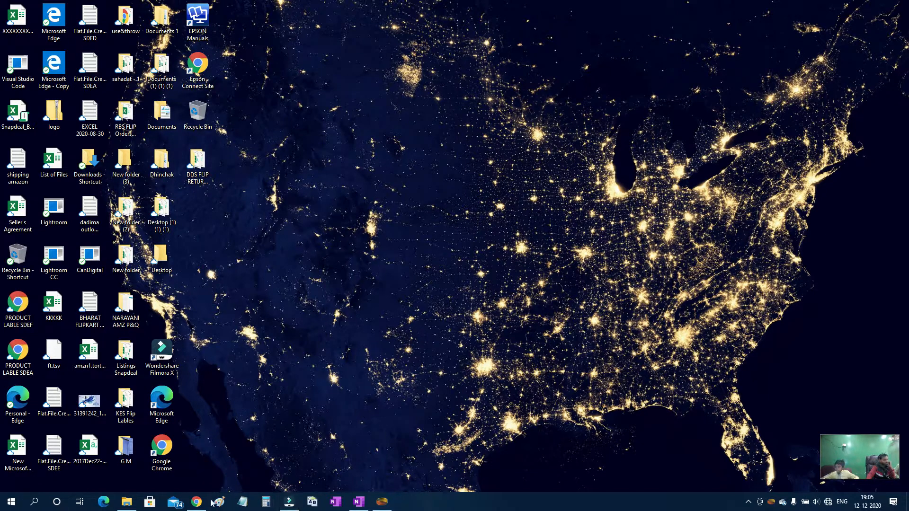
Open the unread work journal chat in WhatsApp Web, and restart WiFi to connect to the Honor 9 Lite_B43C network.
click(196, 502)
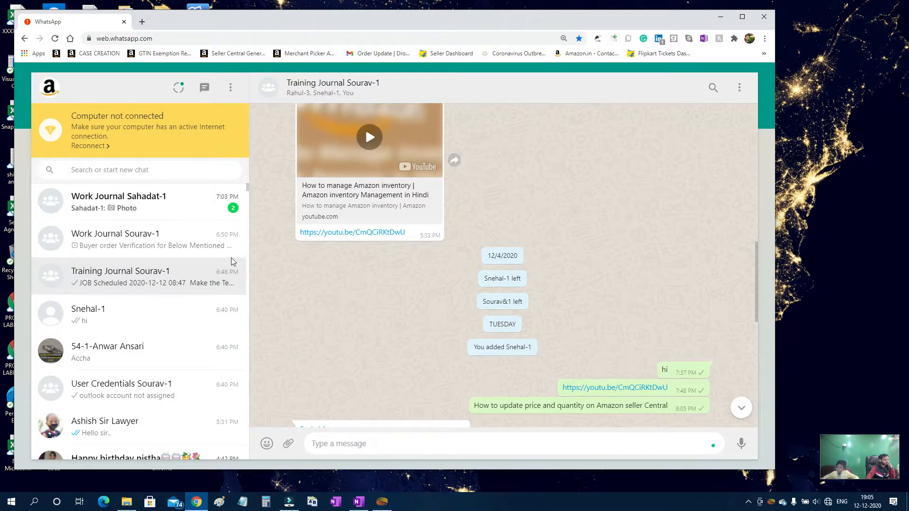
click(148, 209)
click(829, 504)
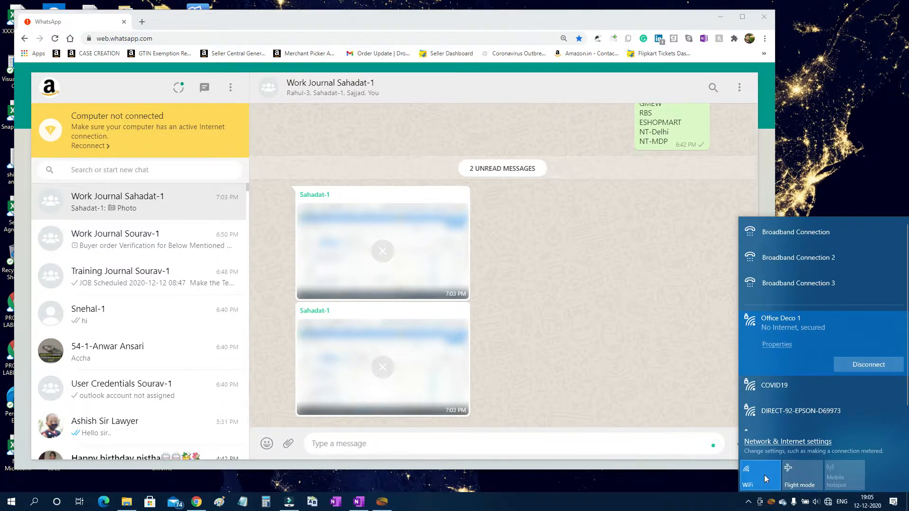
click(759, 472)
click(759, 472)
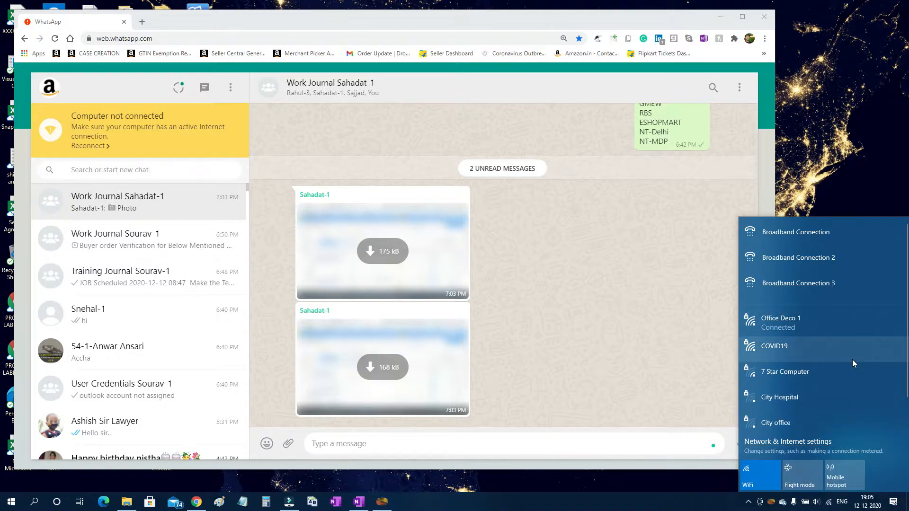
scroll(841, 407, down, 1)
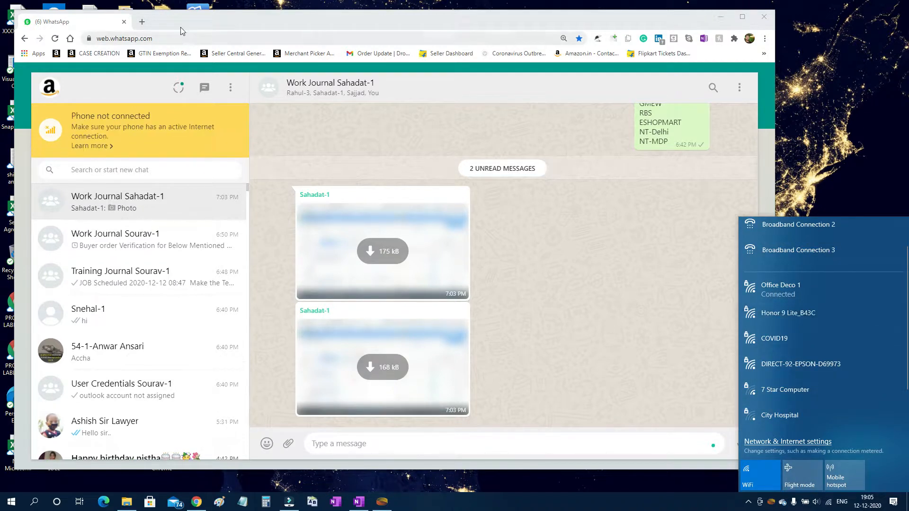
Open a new browser tab alongside WhatsApp Web and check whether both pages load.
click(144, 23)
click(143, 23)
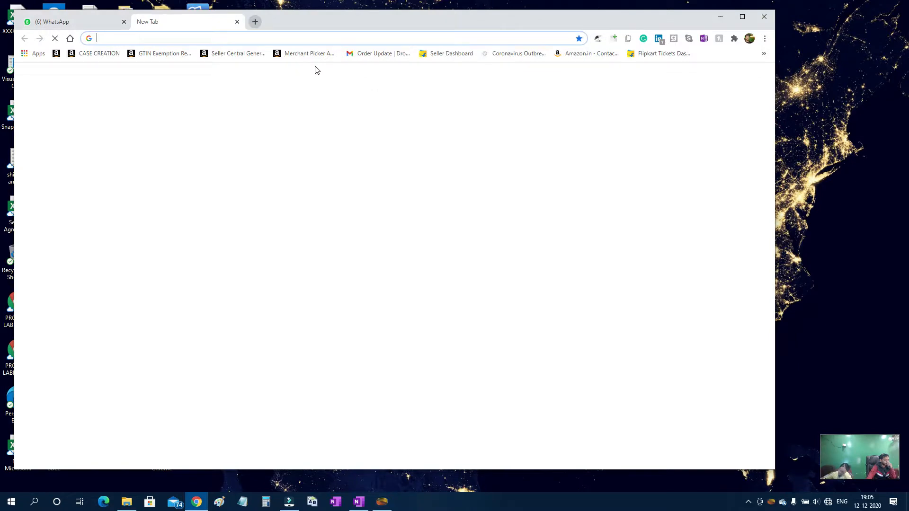
click(80, 21)
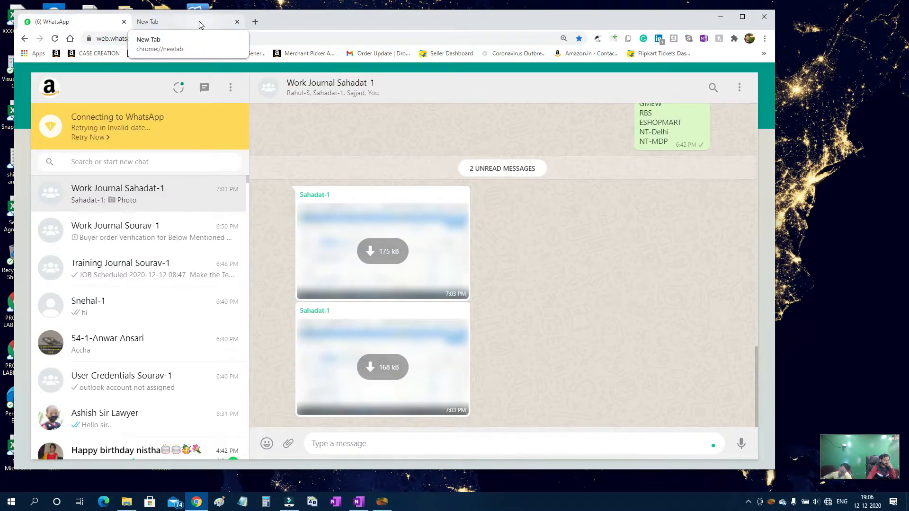
click(199, 24)
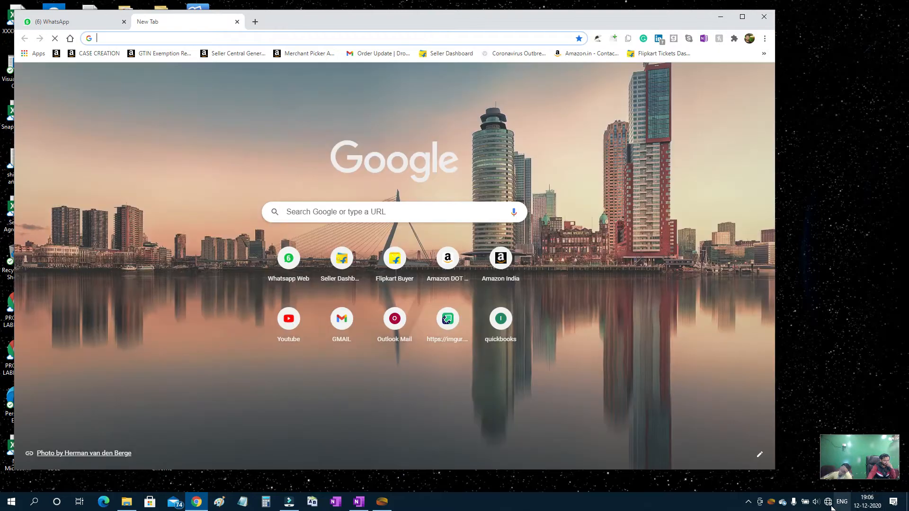
Check which WiFi network is connected and whether the WhatsApp Web chats come back online.
click(831, 507)
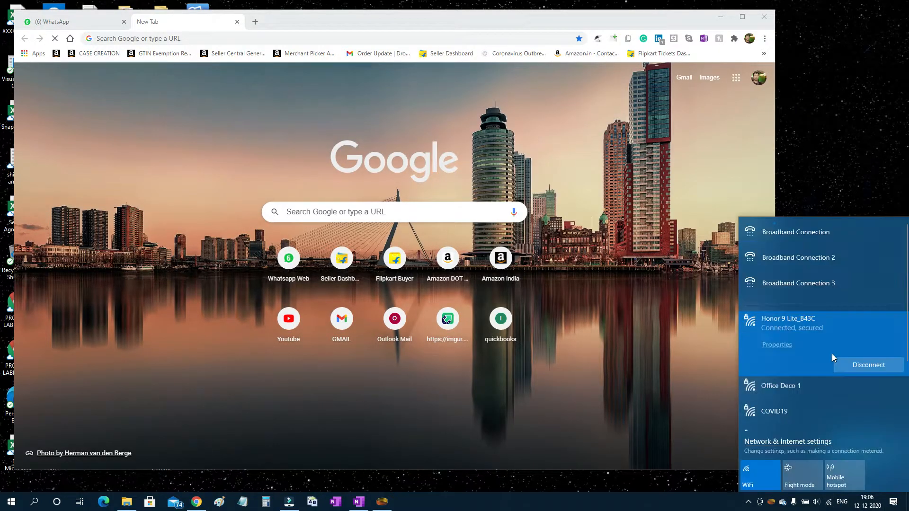
scroll(847, 406, down, 3)
scroll(847, 405, up, 3)
click(106, 62)
click(98, 24)
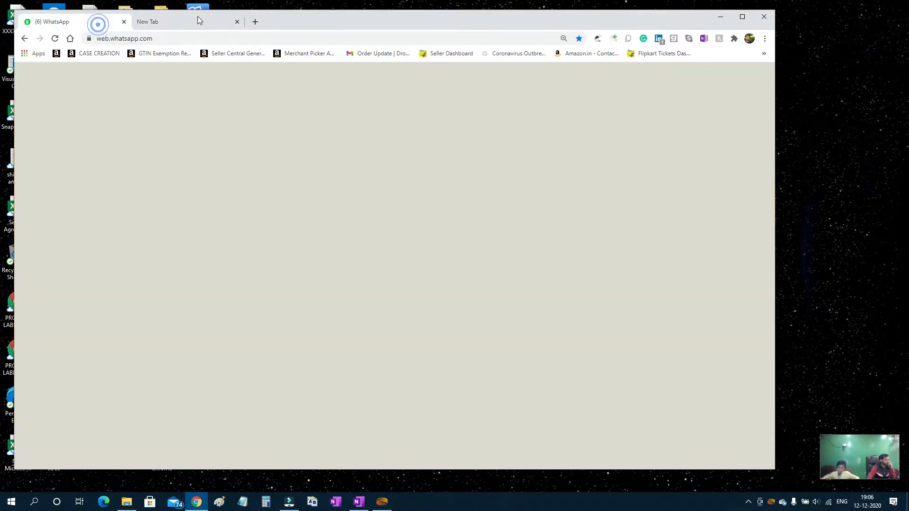
click(199, 23)
click(95, 24)
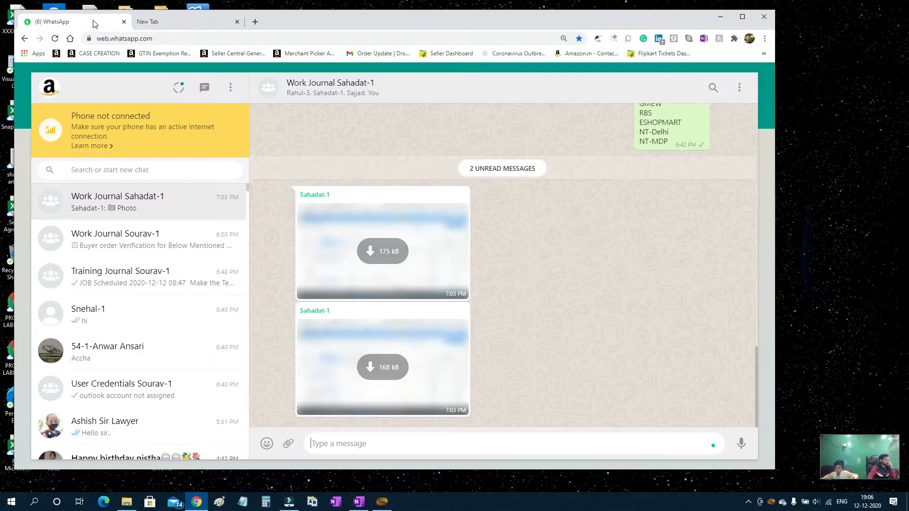
click(133, 193)
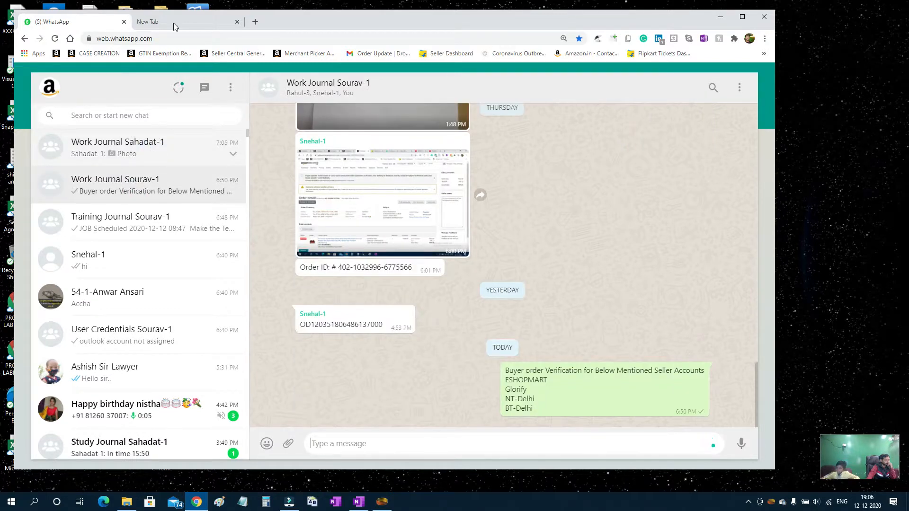
click(175, 21)
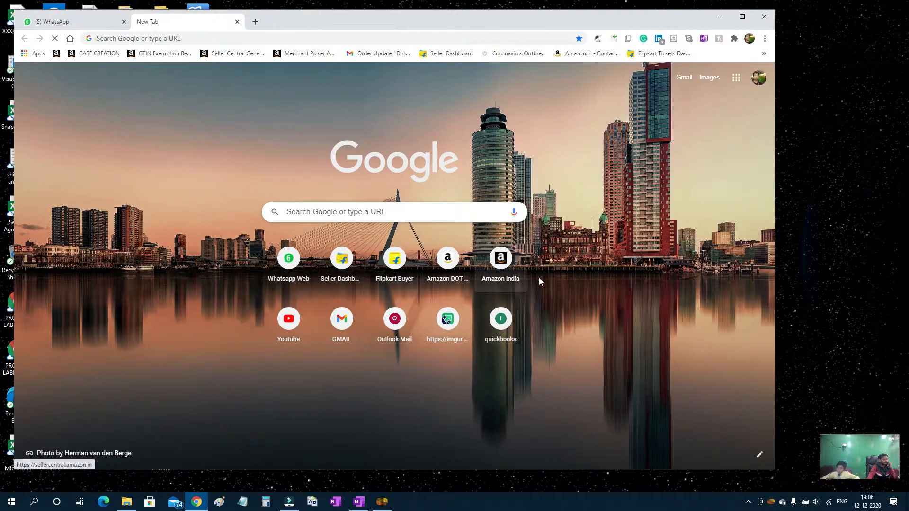
Load Amazon India Seller Central in the new tab and go to its merchant picker.
click(721, 19)
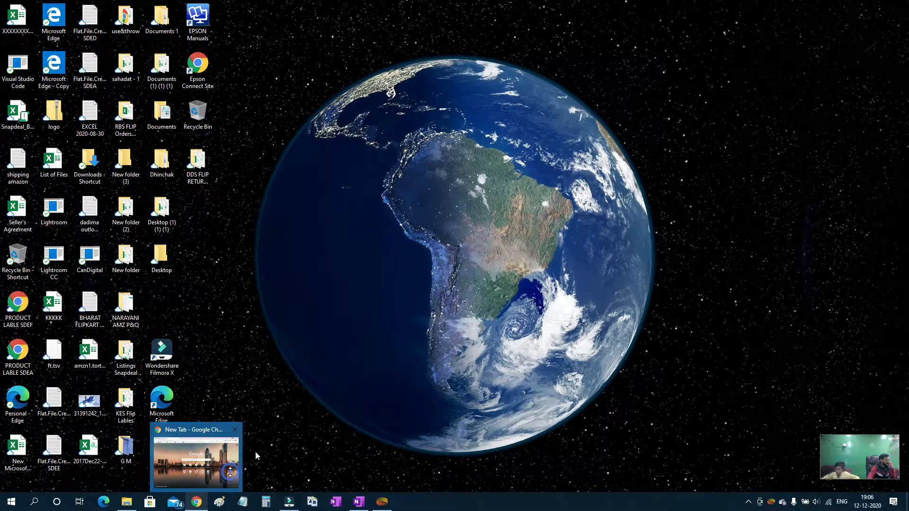
click(239, 452)
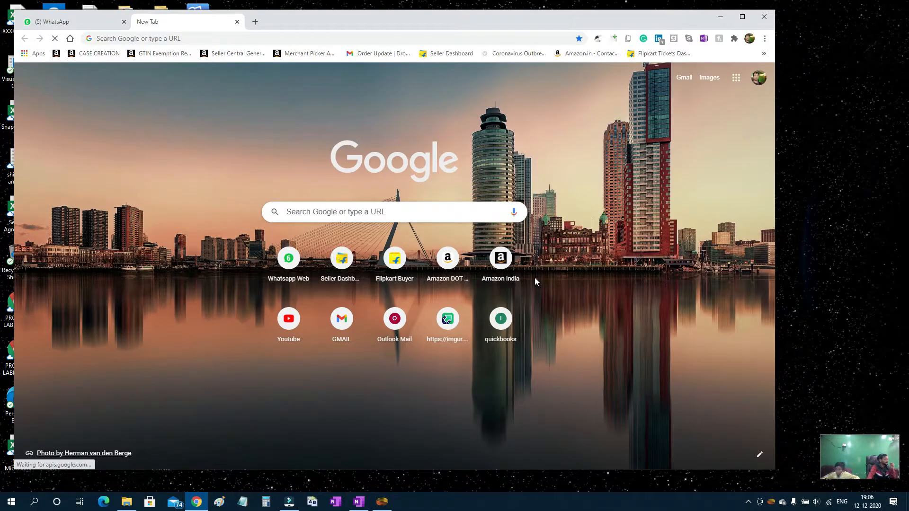
click(524, 286)
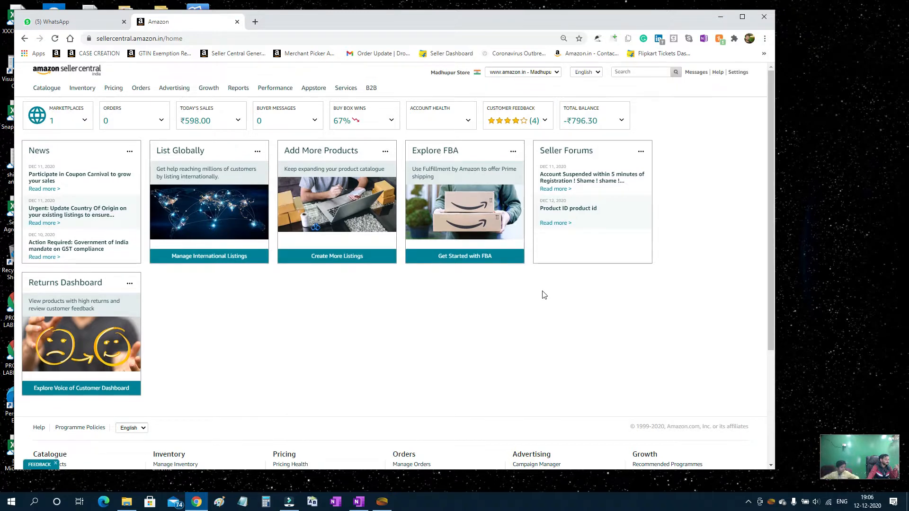
click(542, 73)
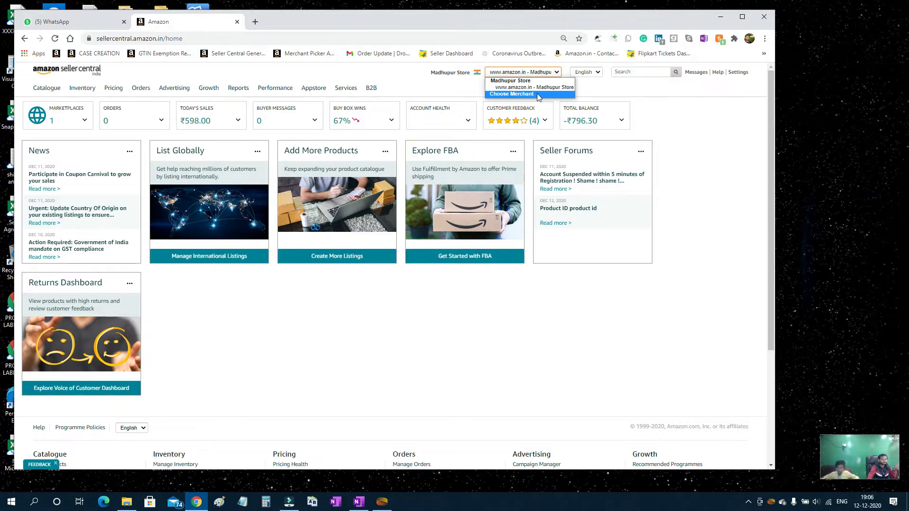
click(538, 94)
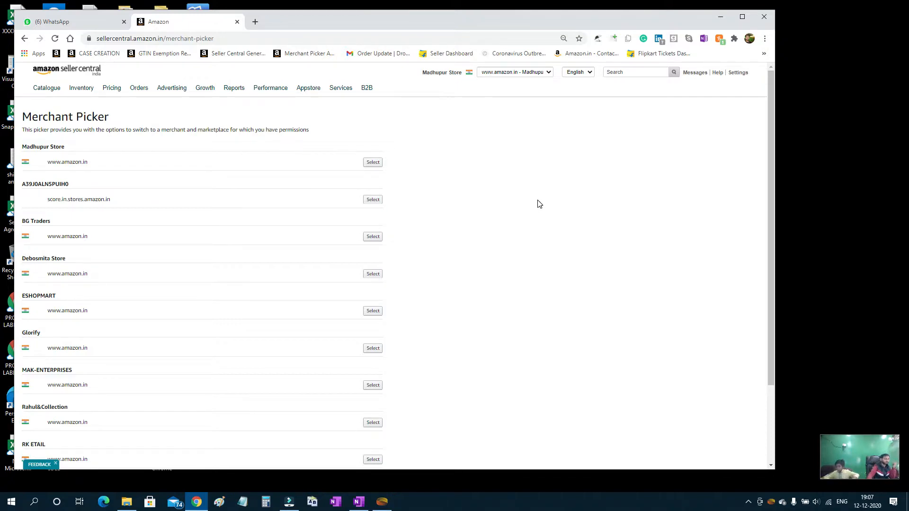
scroll(263, 322, down, 2)
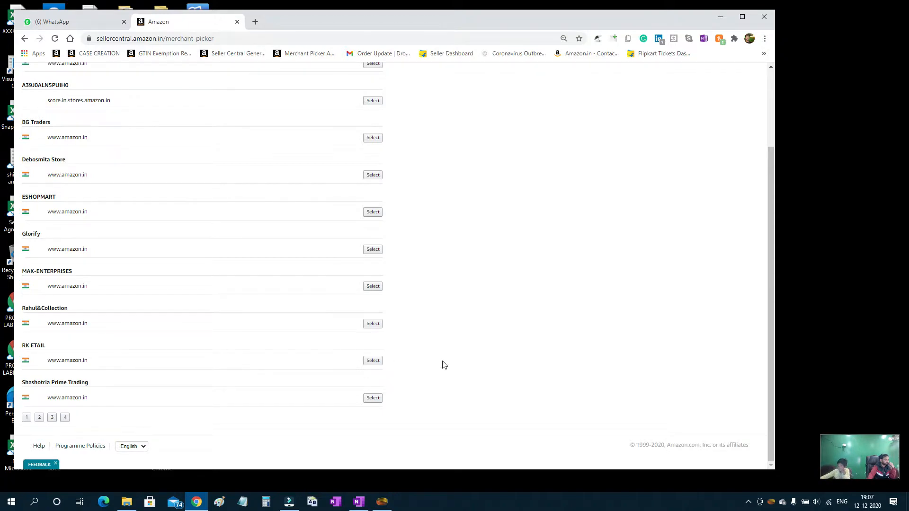
scroll(442, 365, up, 5)
scroll(420, 385, down, 5)
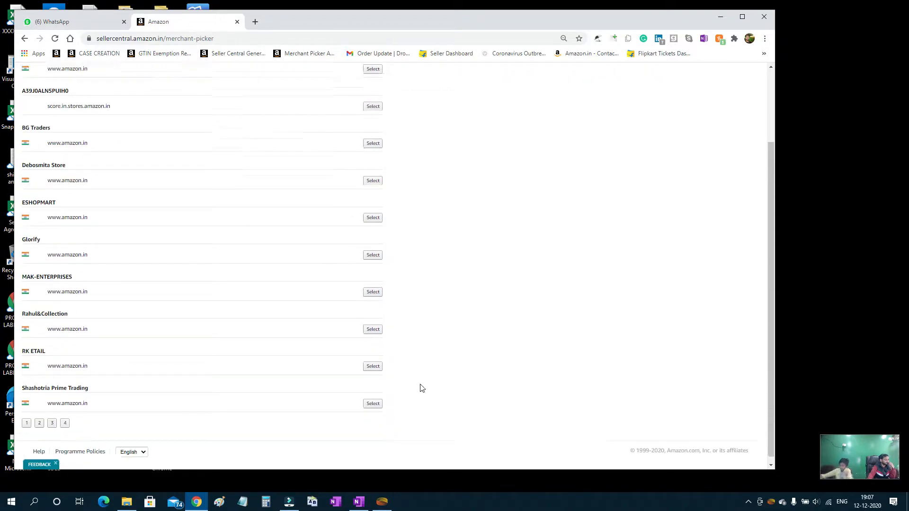
click(41, 418)
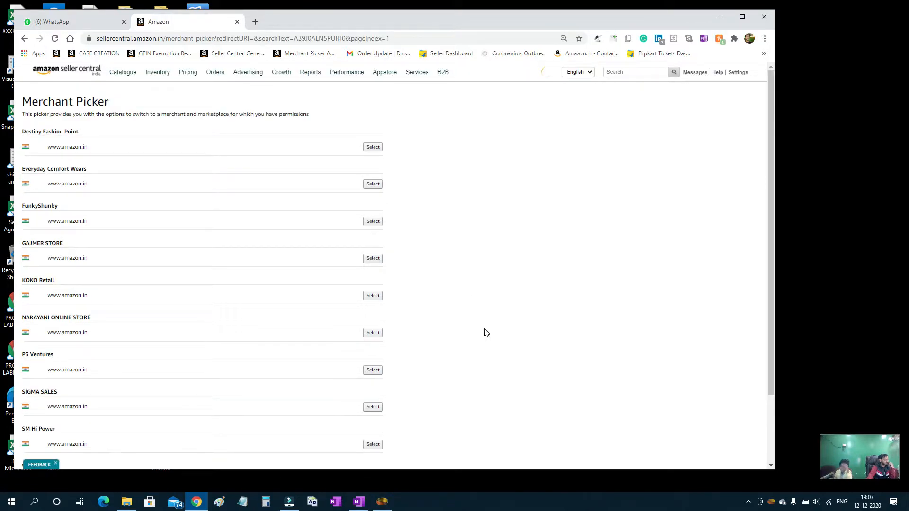
scroll(486, 333, down, 3)
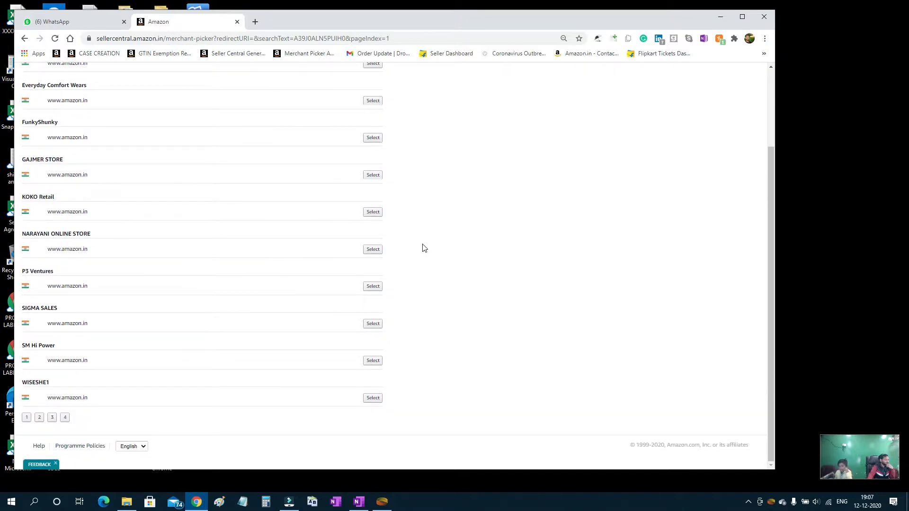
click(372, 250)
scroll(443, 349, down, 3)
click(53, 417)
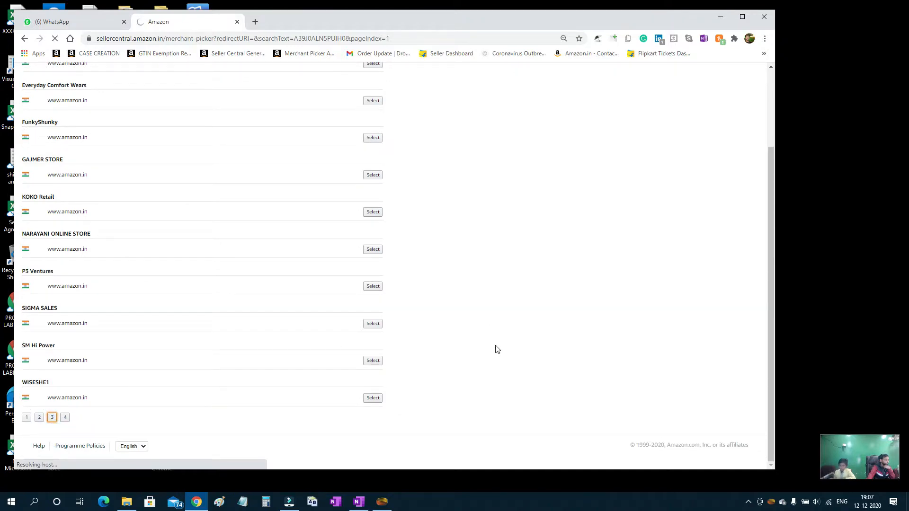
scroll(509, 338, down, 3)
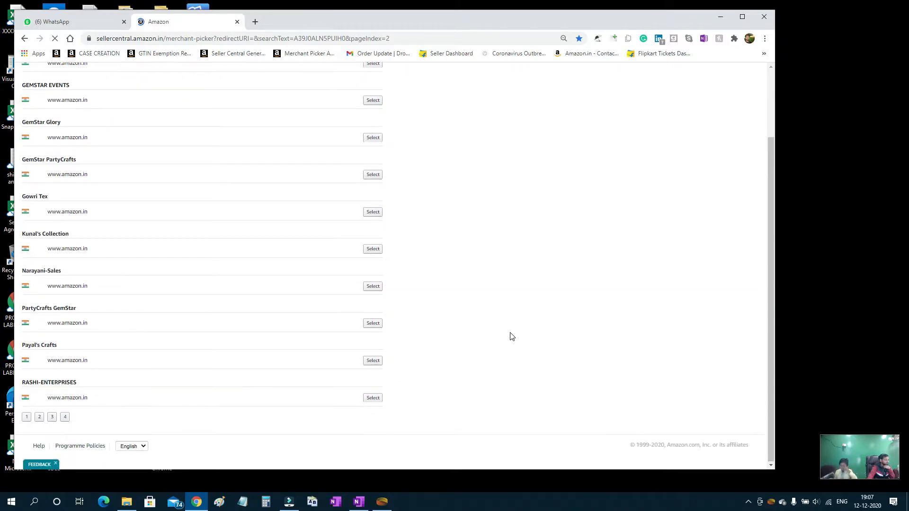
click(372, 286)
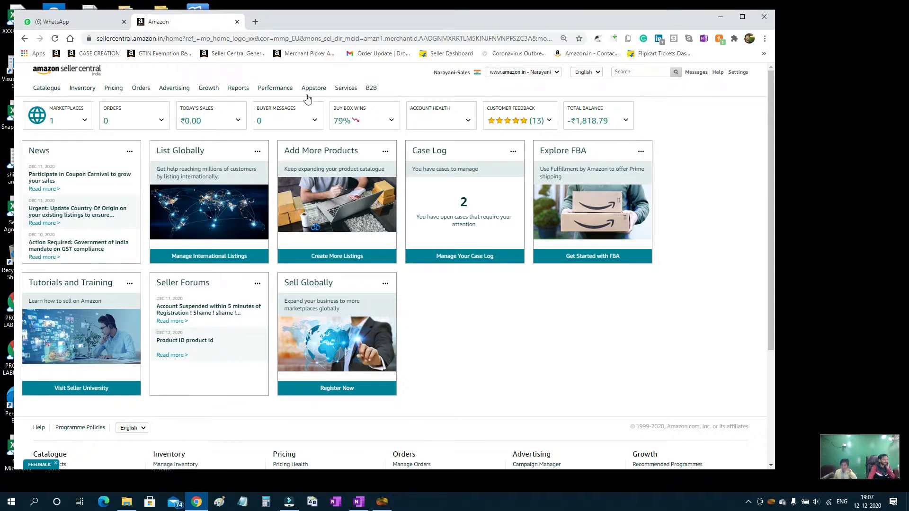
Maximize the browser window, and review the handwritten notes on the Inventory Management page in OneNote.
mouse_move(85, 90)
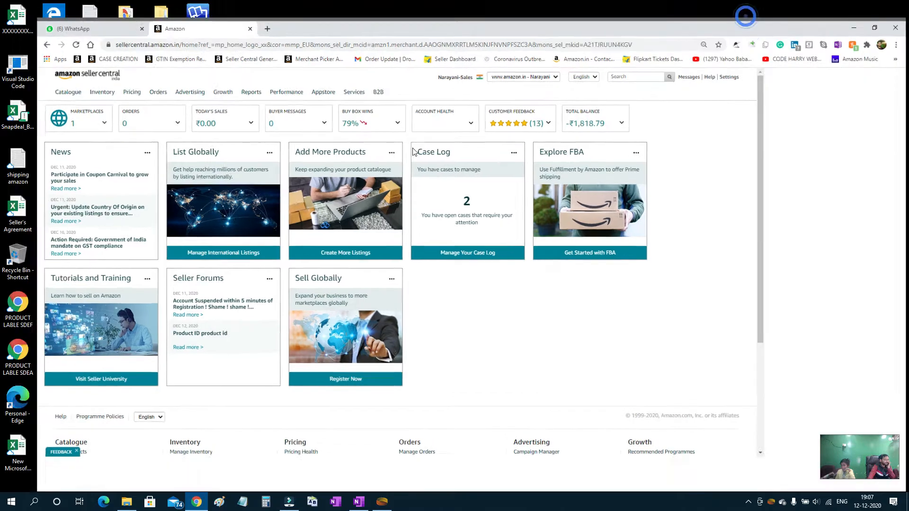
click(742, 17)
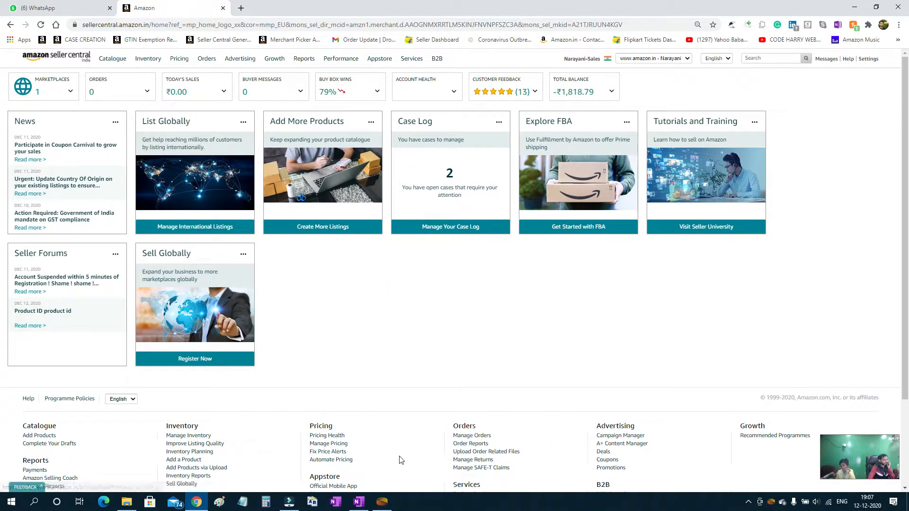
click(358, 501)
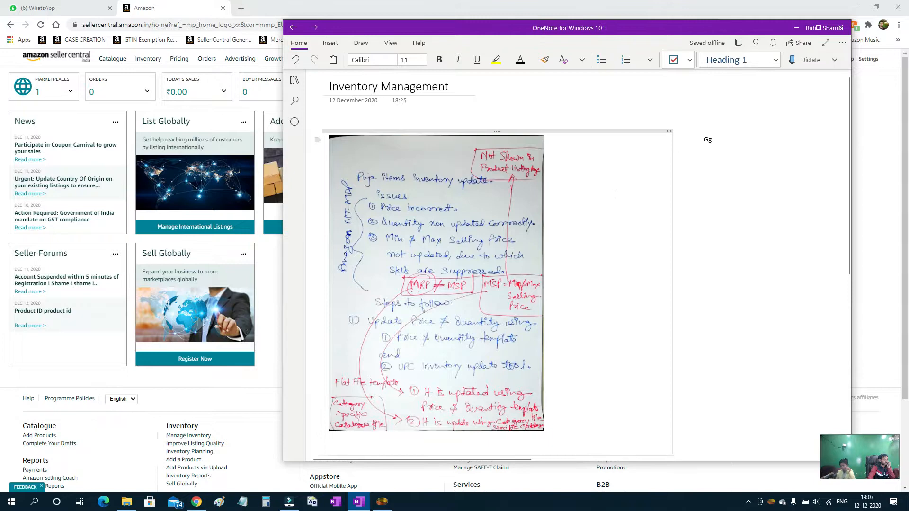
scroll(572, 277, down, 5)
click(367, 165)
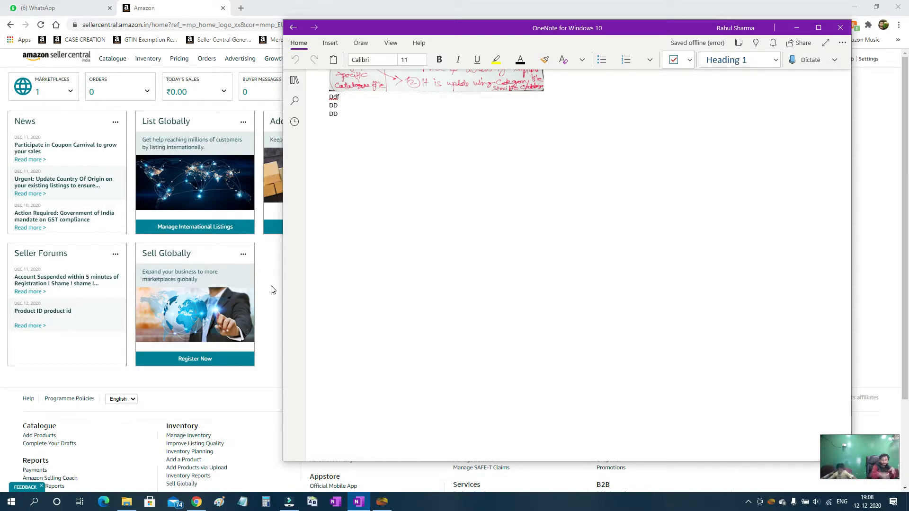
scroll(424, 229, up, 7)
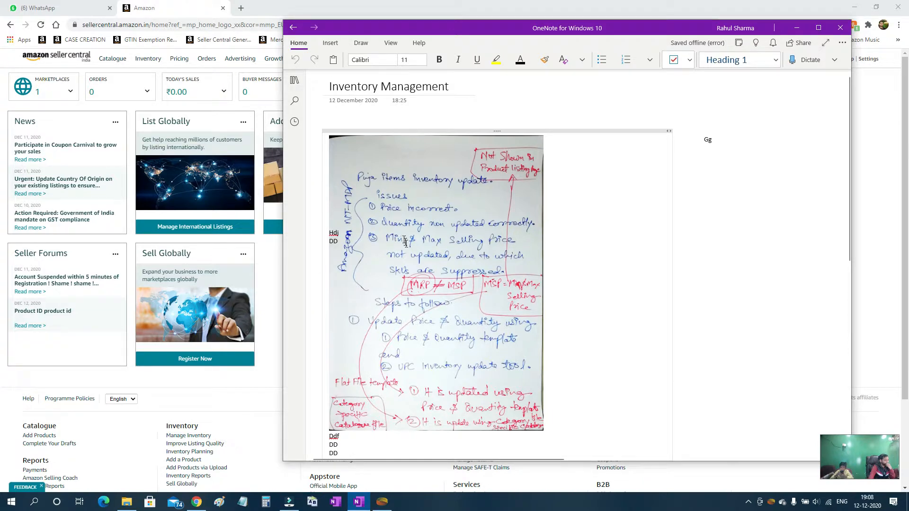
click(820, 29)
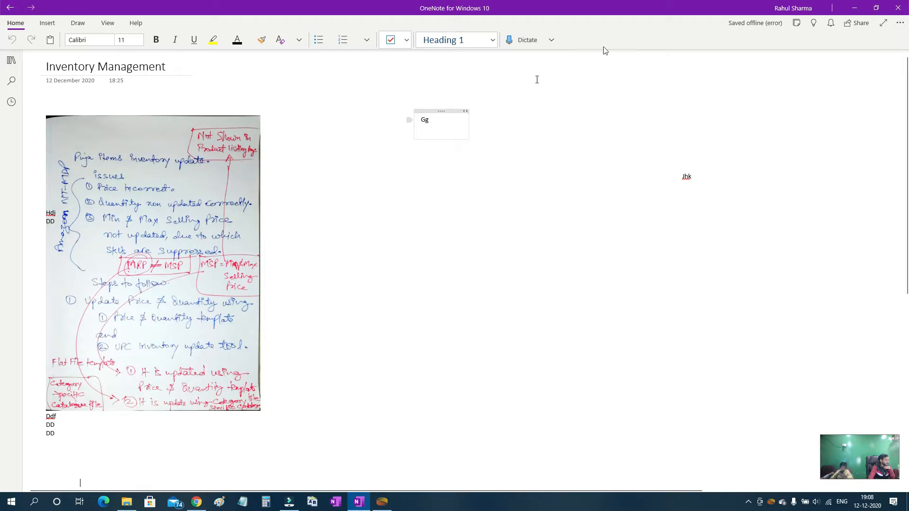
Switch back to the browser and open the Manage Inventory page of the Narayani-Sales account.
click(197, 502)
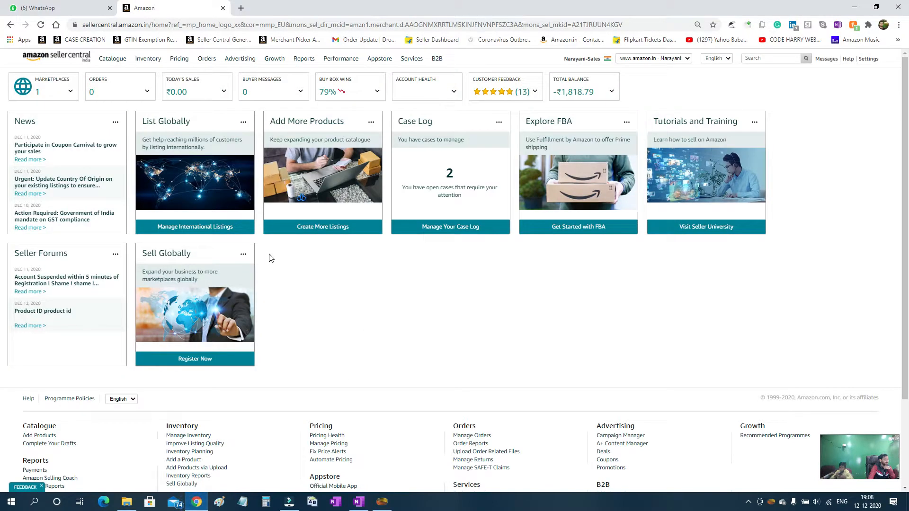
mouse_move(148, 60)
click(151, 77)
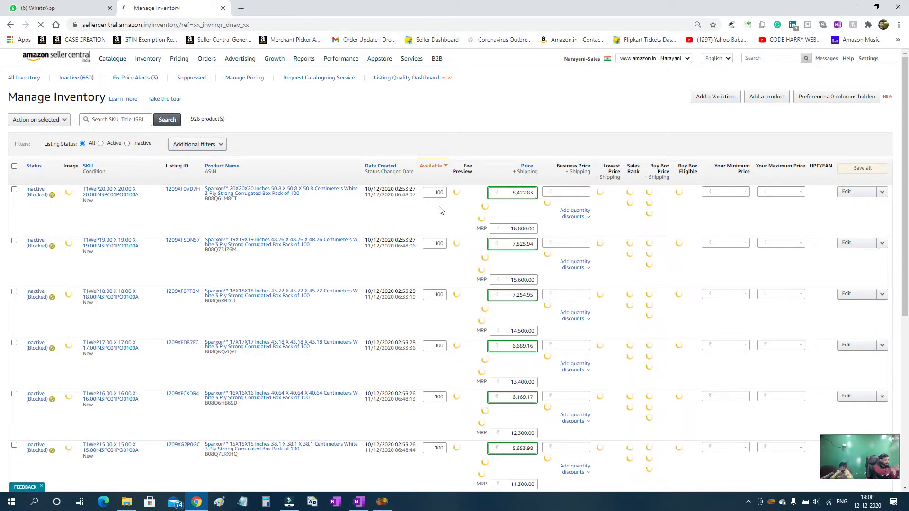
Look through the first page of inventory listings, examining their status, available quantity, price and MRP columns.
click(121, 120)
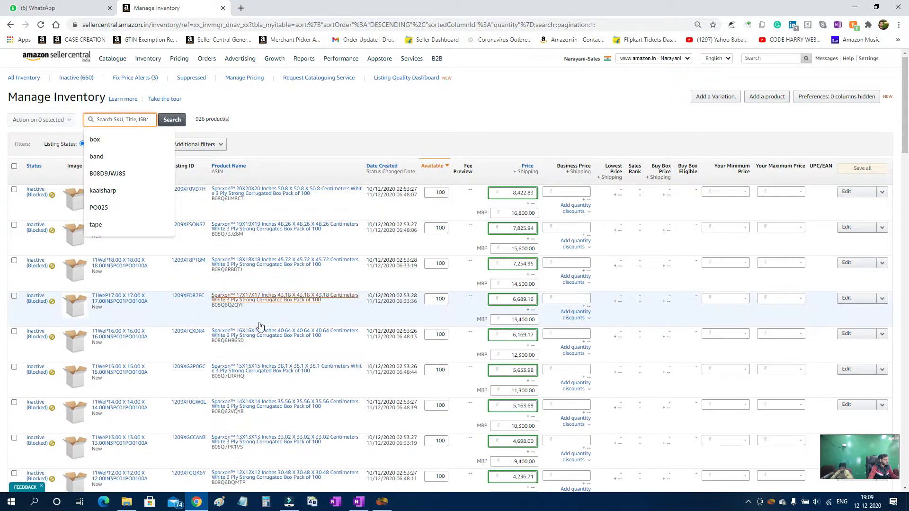
scroll(292, 335, down, 20)
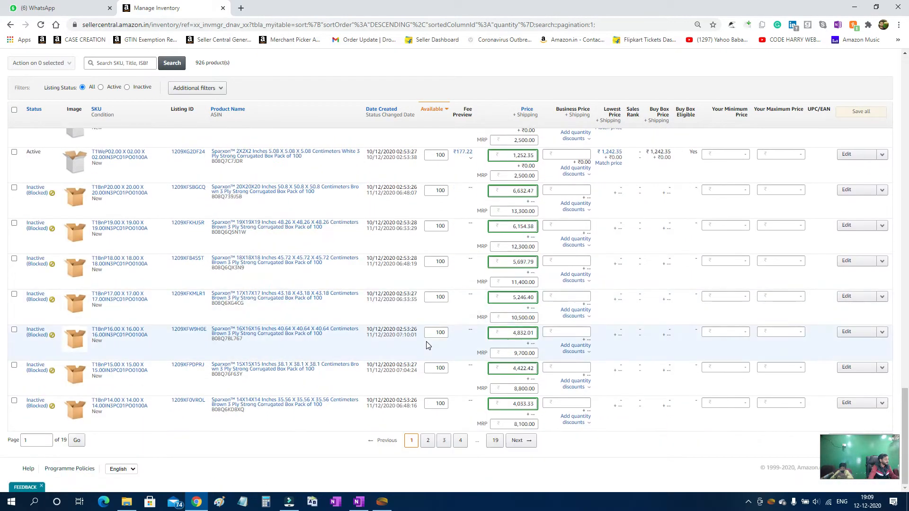
scroll(397, 322, up, 20)
scroll(399, 322, down, 1)
scroll(398, 323, up, 1)
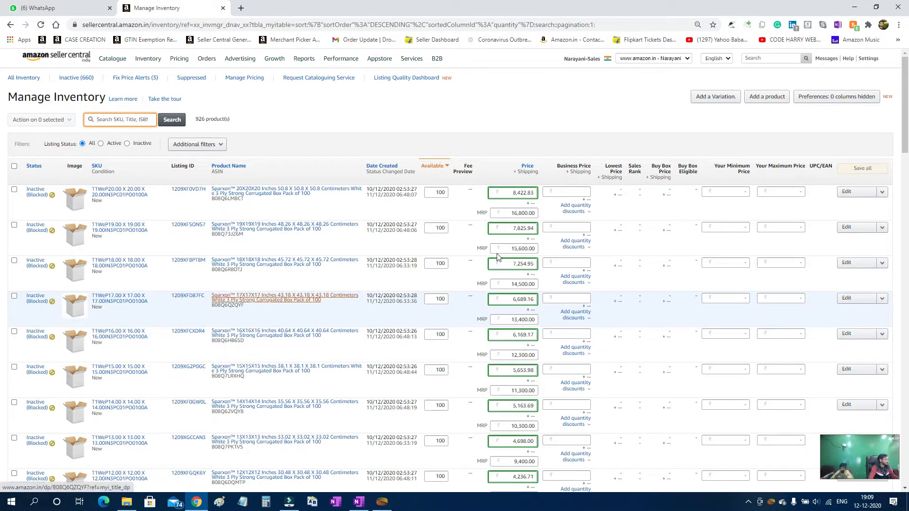
Request an All Listings Report on the Inventory Reports page and refresh the report status list.
double_click(198, 118)
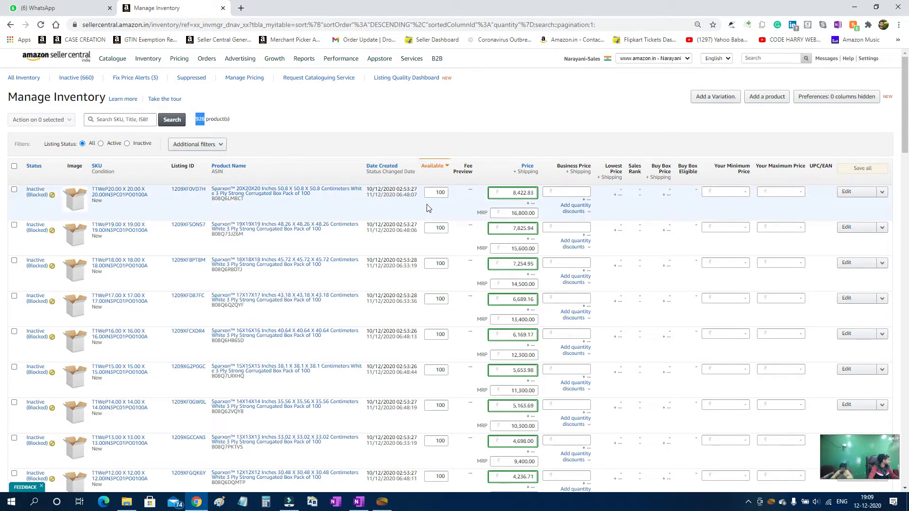
click(346, 126)
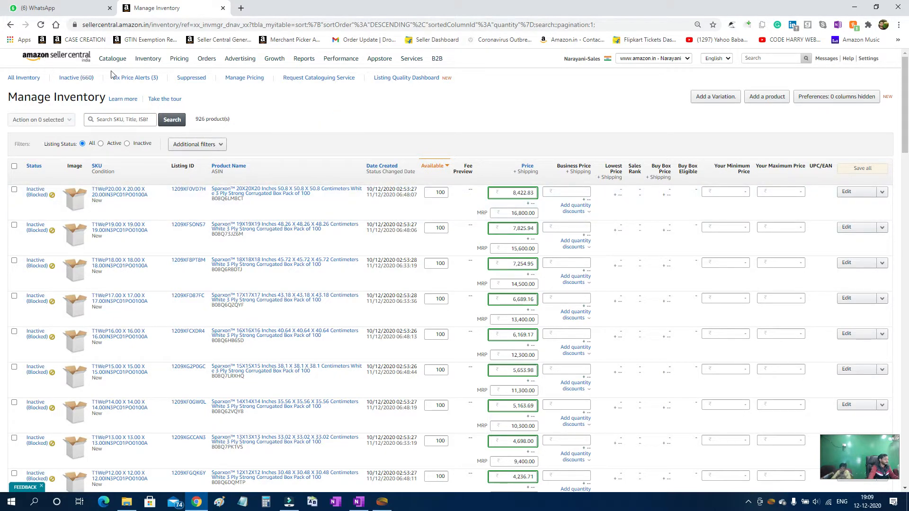
mouse_move(148, 58)
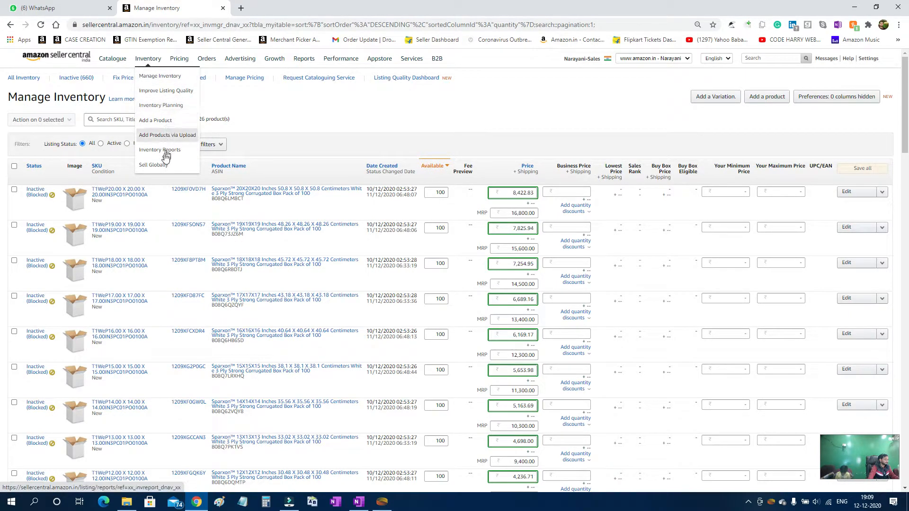
click(165, 151)
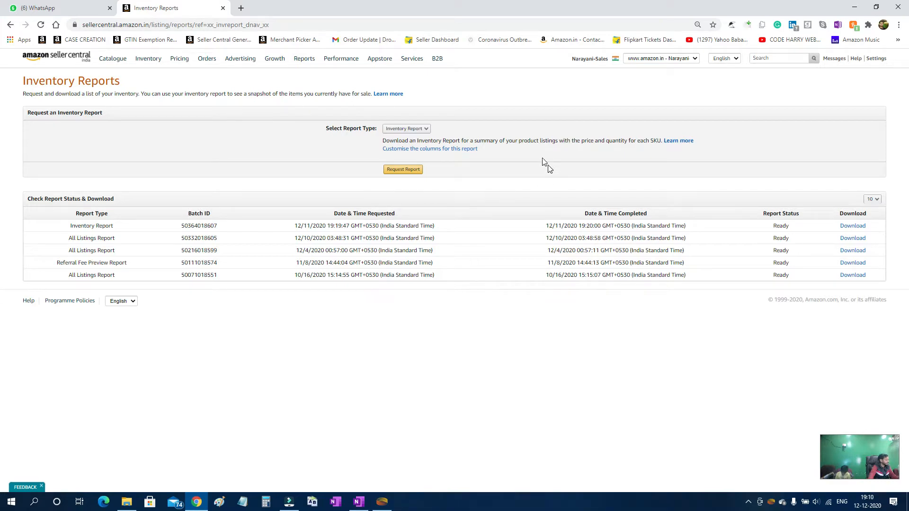
click(420, 129)
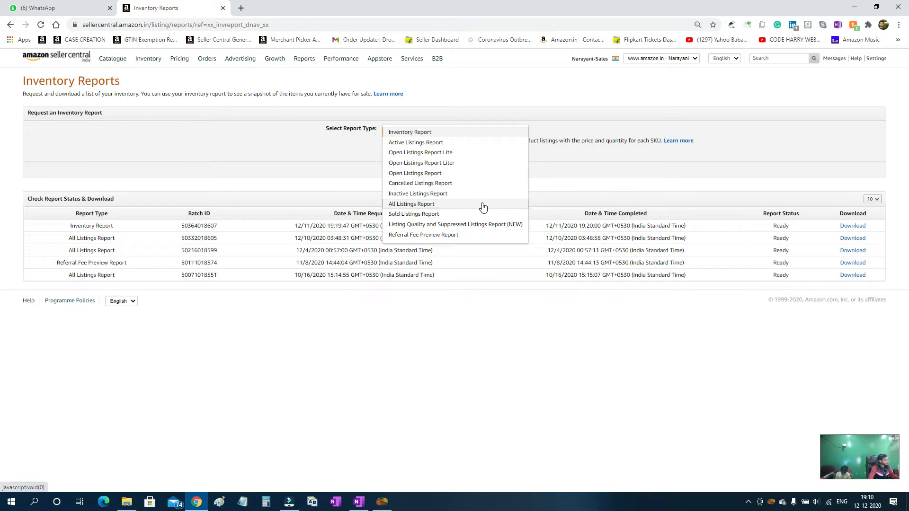
click(430, 205)
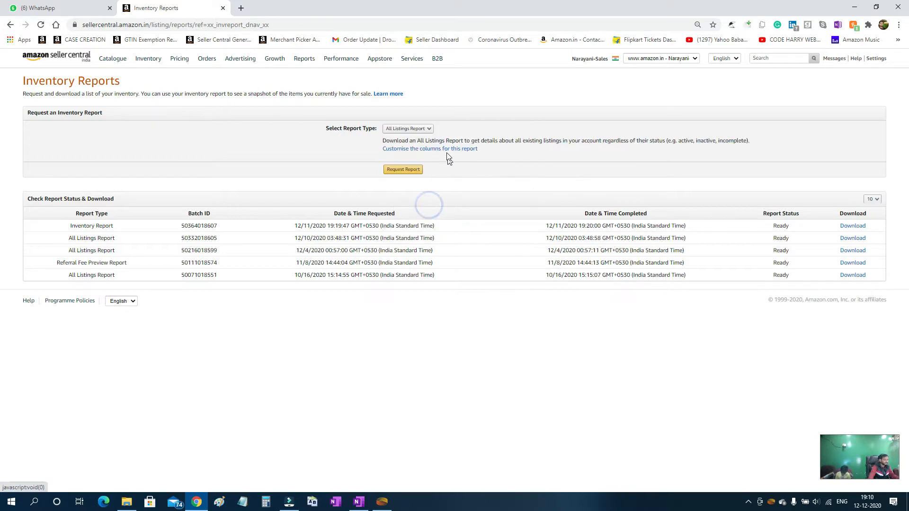
click(416, 173)
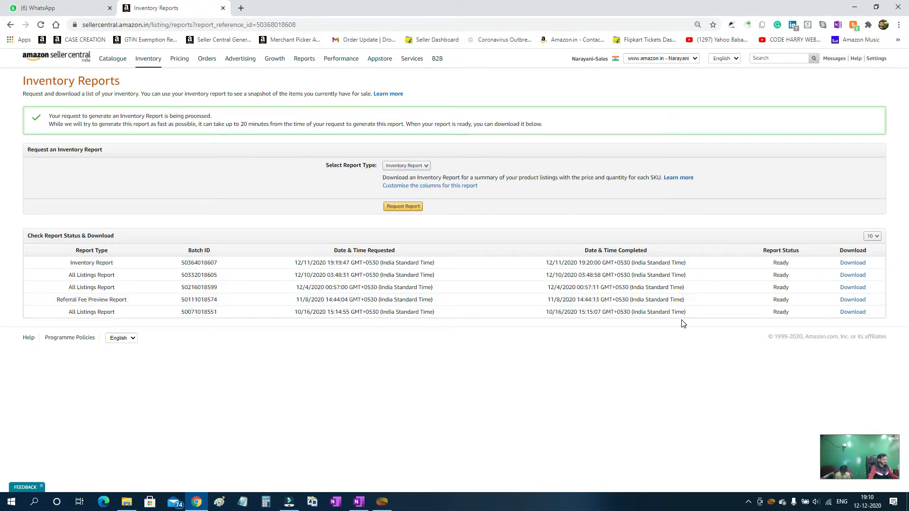
key(F5)
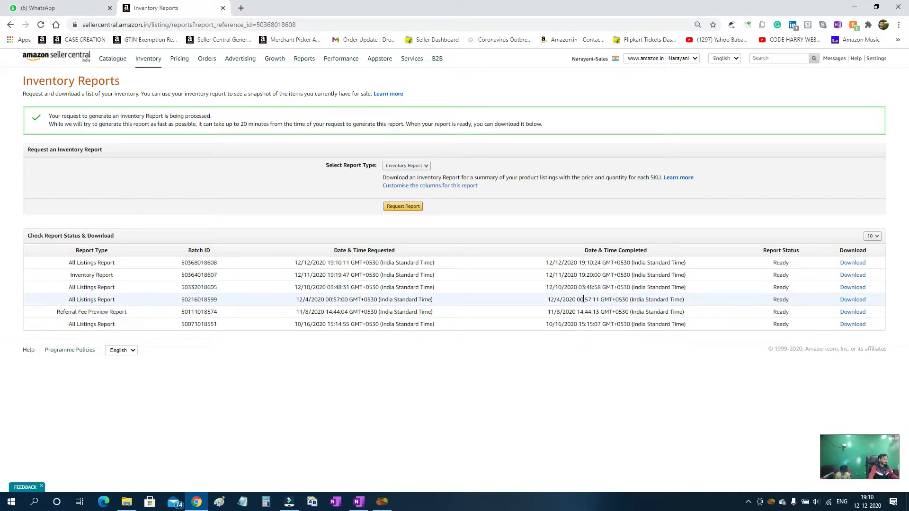
click(748, 502)
click(762, 466)
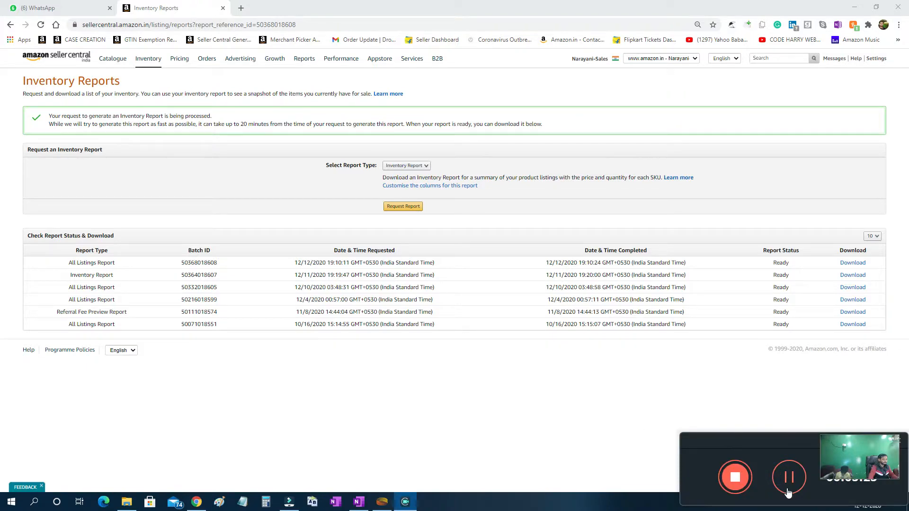
drag(816, 450, 578, 466)
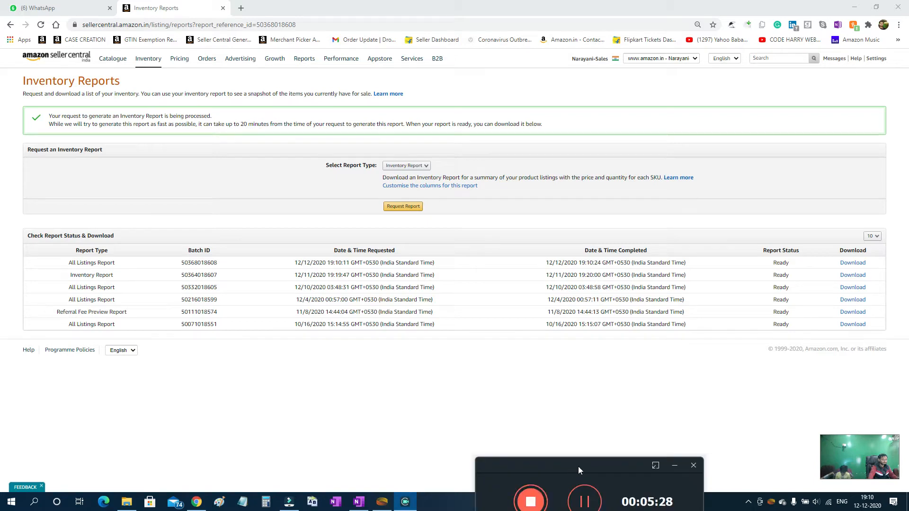
click(678, 465)
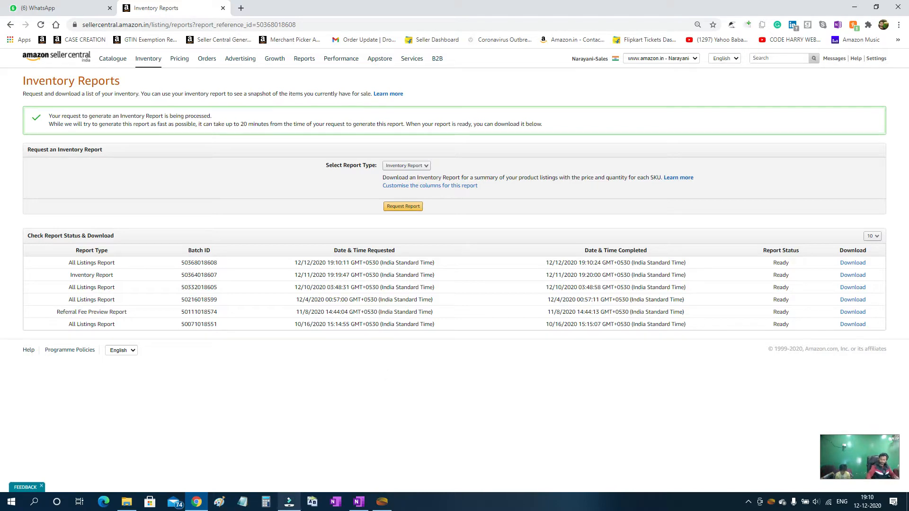
mouse_move(288, 502)
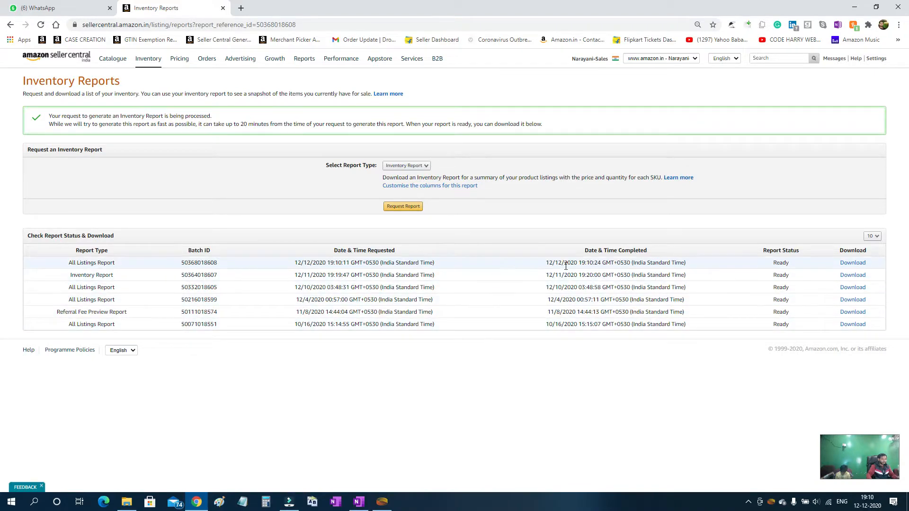
Download the newest All Listings Report and save it as All+Listings+Report+12-12-2020 in S_Seller_Inventory Management > NT-MDP > Amazon.
click(845, 263)
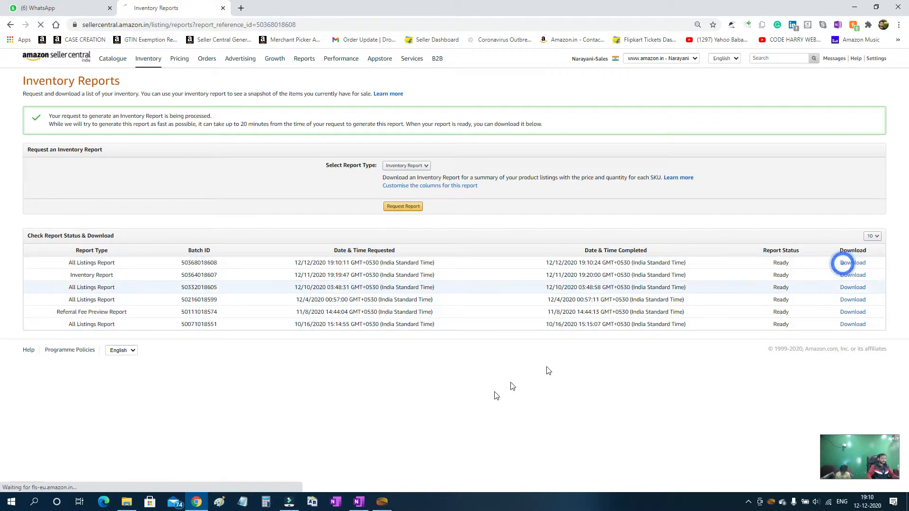
click(842, 273)
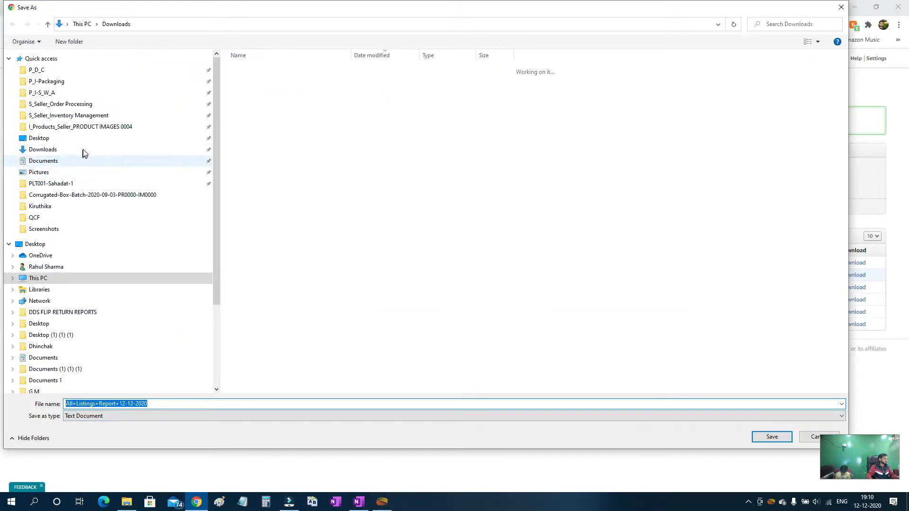
click(64, 120)
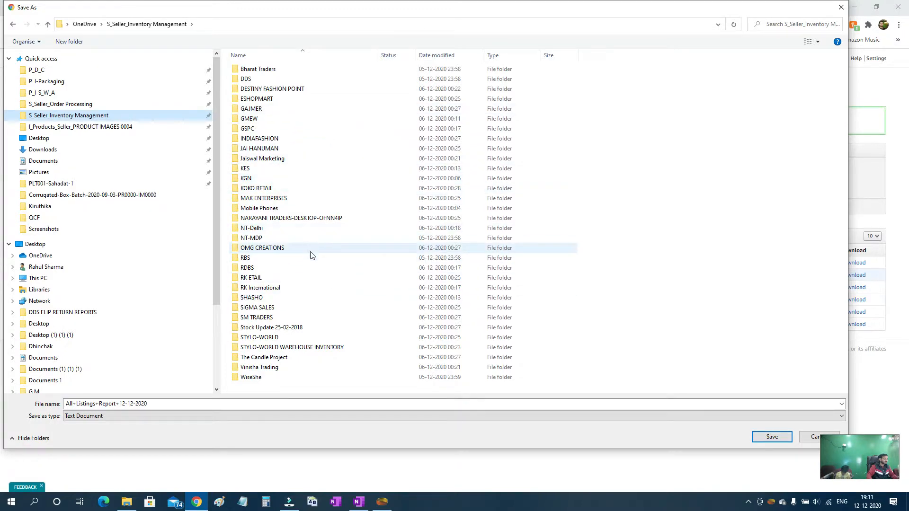
double_click(257, 239)
click(271, 71)
double_click(270, 71)
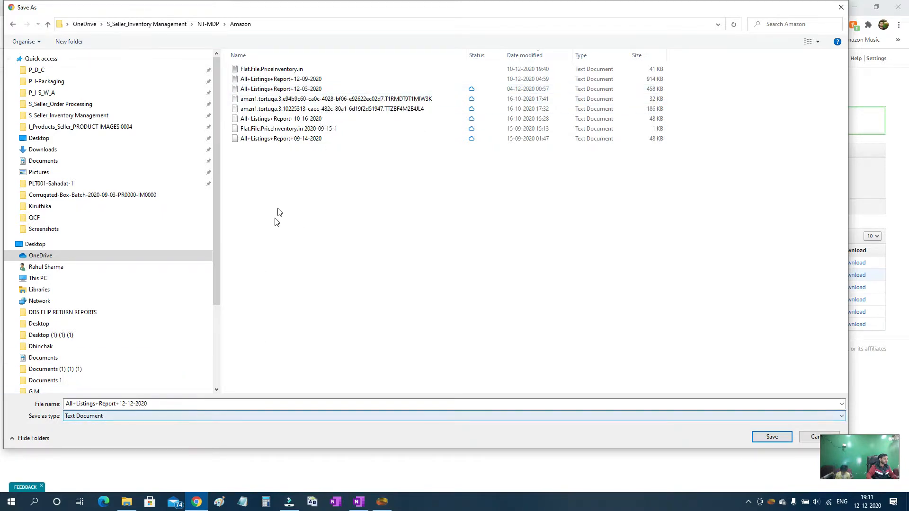
click(778, 441)
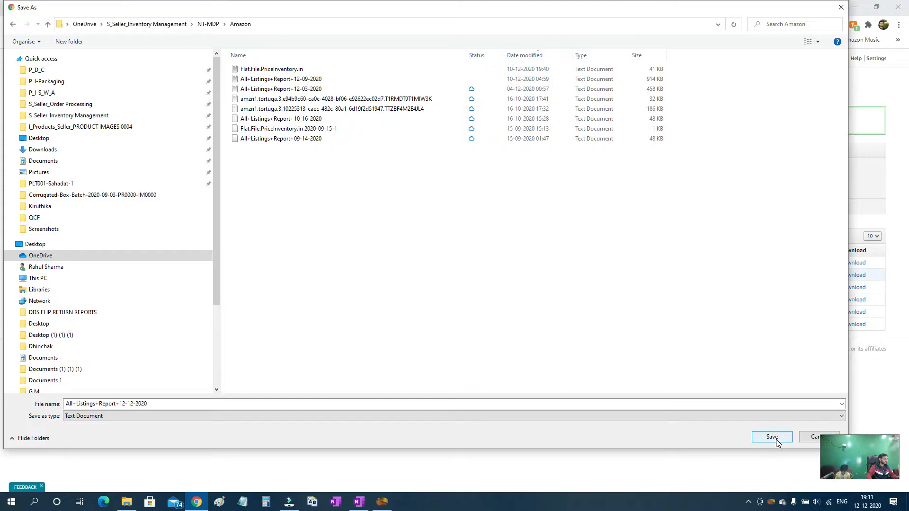
click(776, 441)
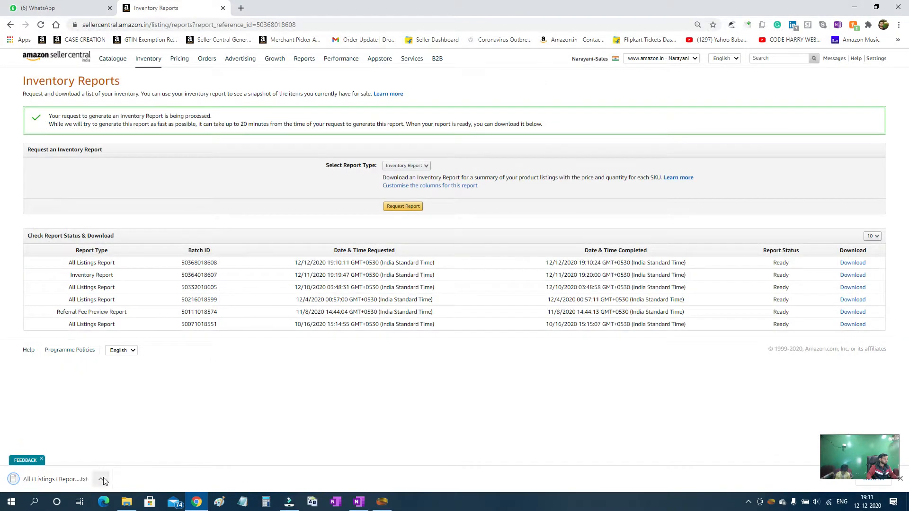
Show the downloaded report in its folder, and open the Manage Inventory page in a new browser tab.
click(100, 479)
click(129, 447)
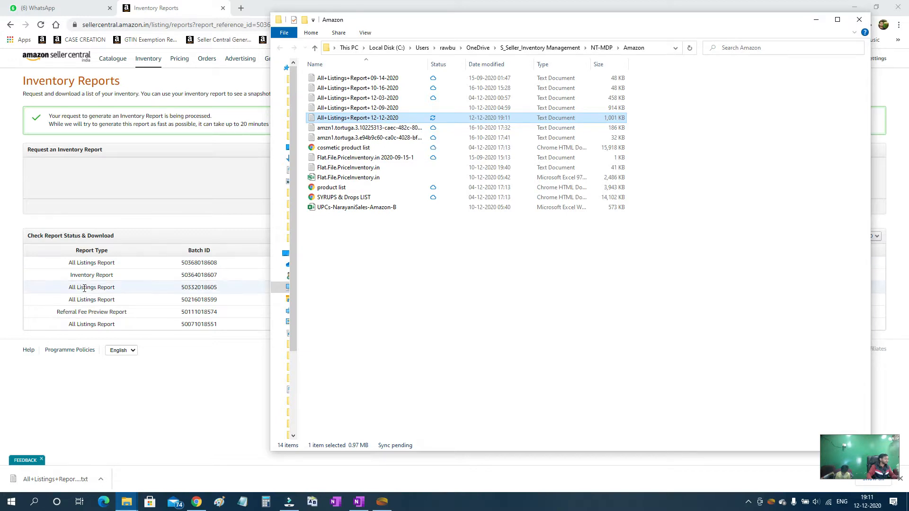
click(164, 8)
click(150, 71)
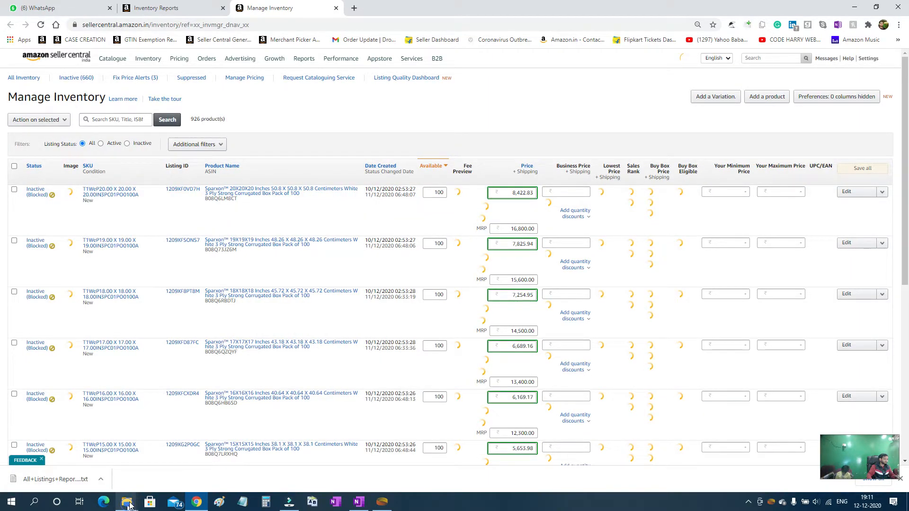
Return to the Amazon folder in File Explorer and open the All+Listings+Report+12-12-2020 text file in Notepad.
mouse_move(130, 502)
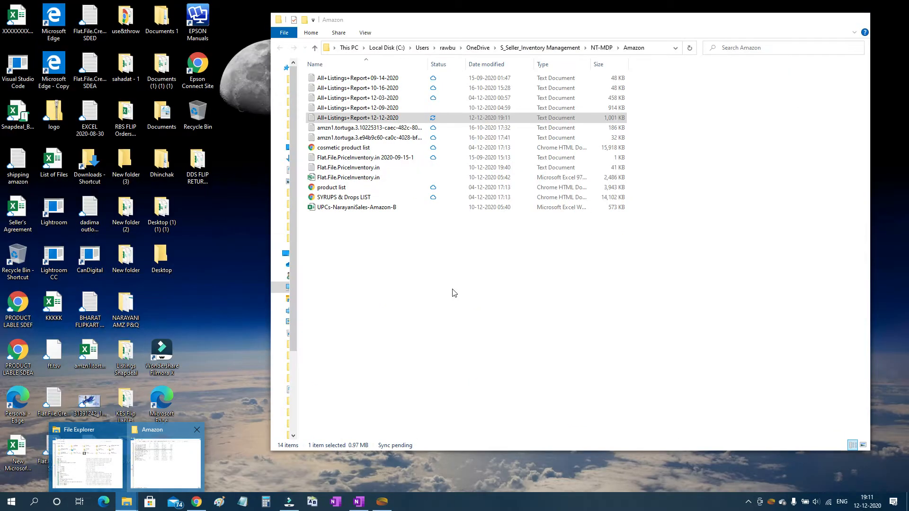
click(159, 475)
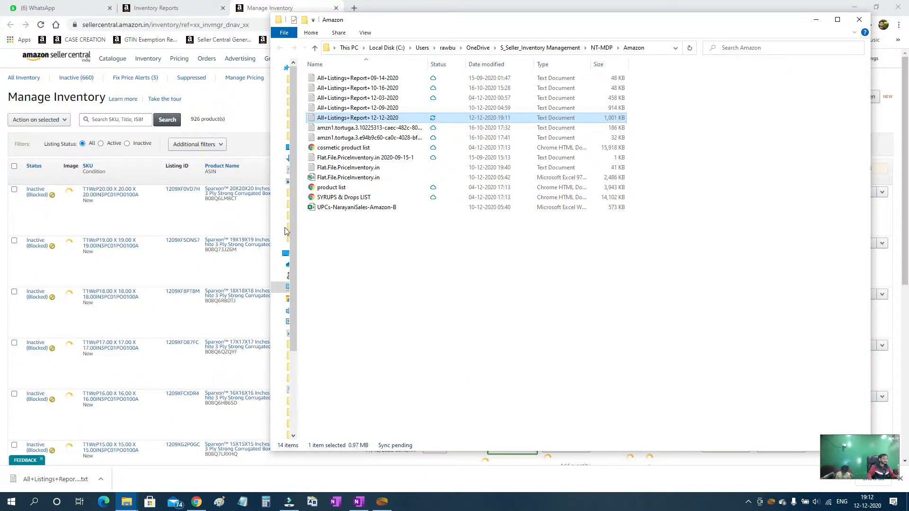
click(346, 122)
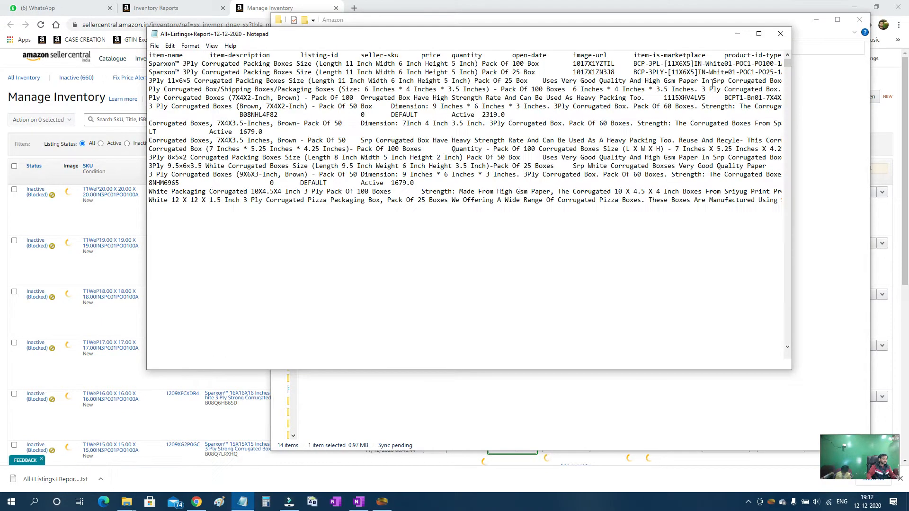
click(458, 414)
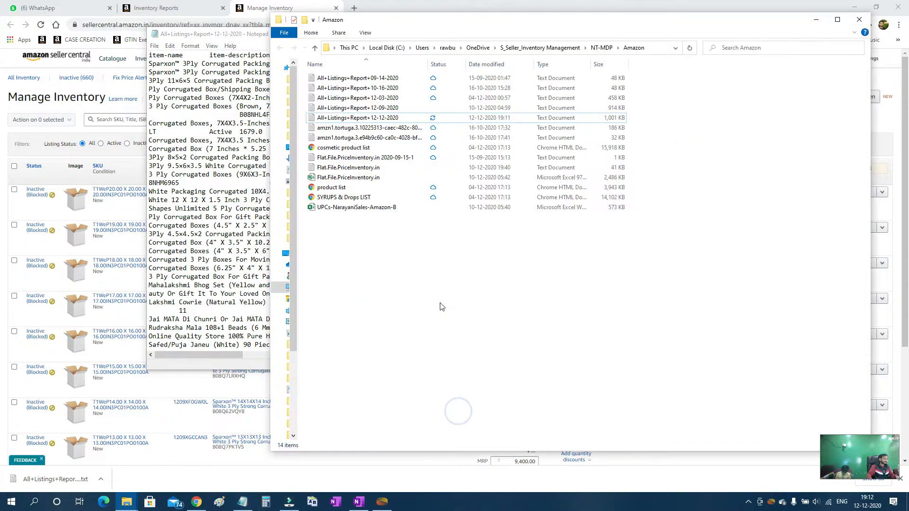
click(200, 199)
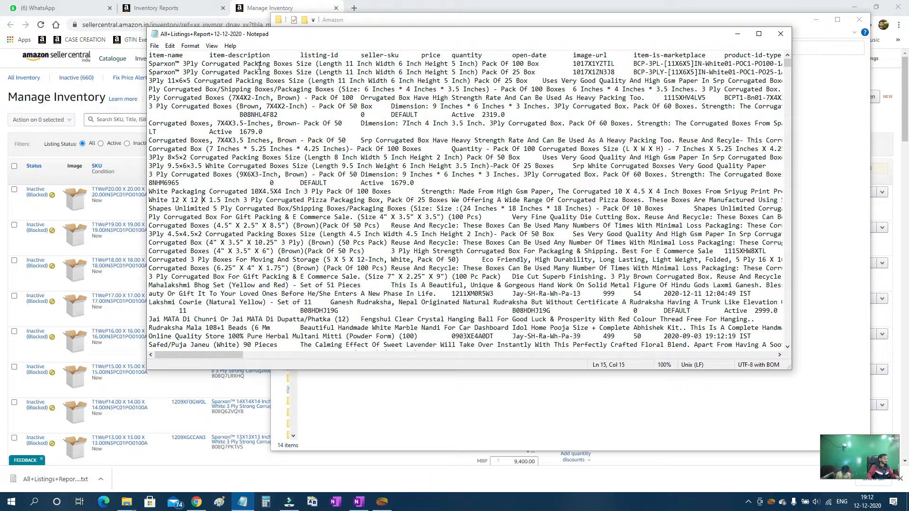
Save a copy of the text report in the same Amazon folder as All+Listings+Report+12-12-2020.csv.
click(154, 45)
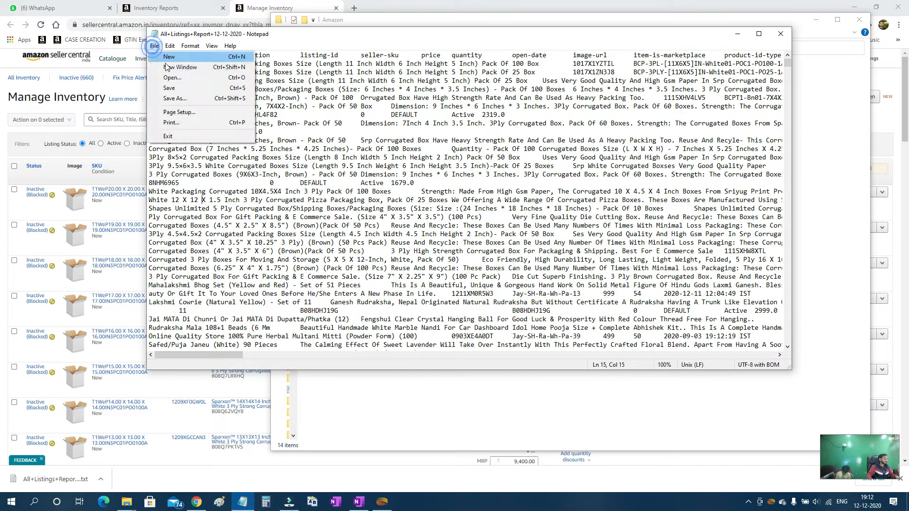
click(182, 103)
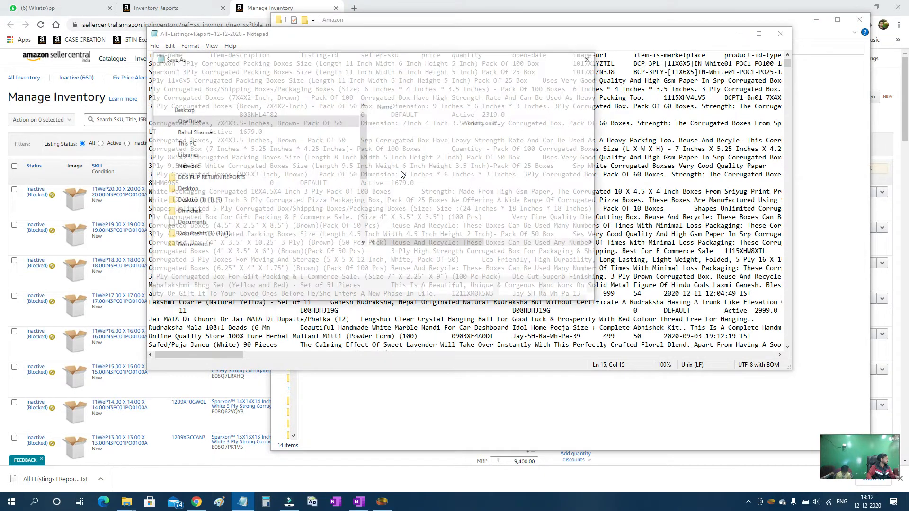
click(311, 270)
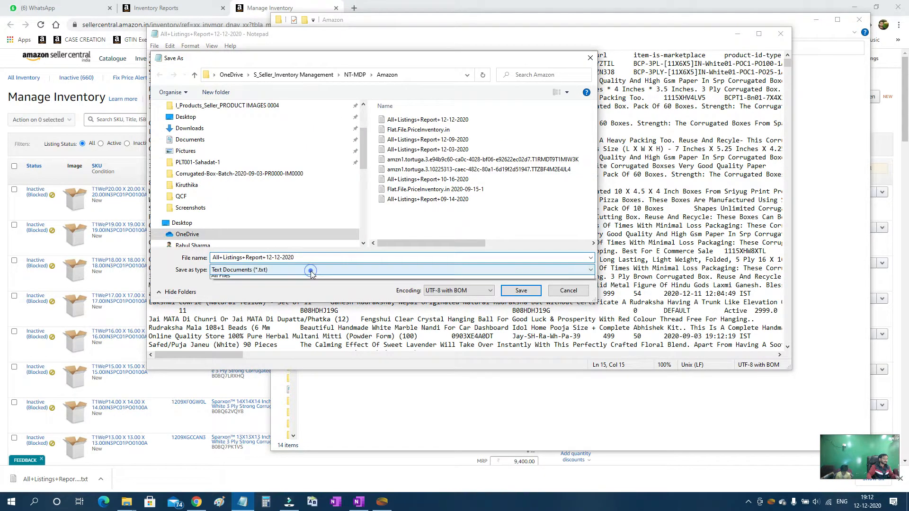
click(311, 271)
click(327, 257)
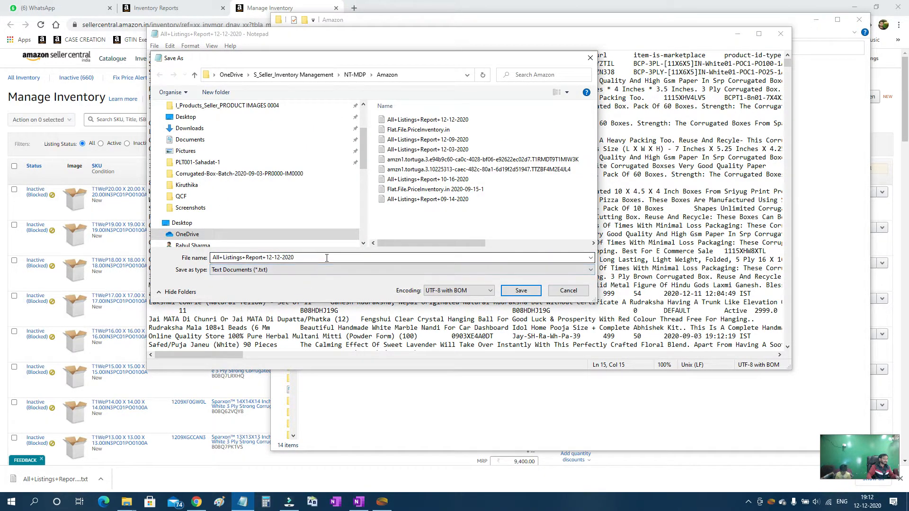
click(327, 257)
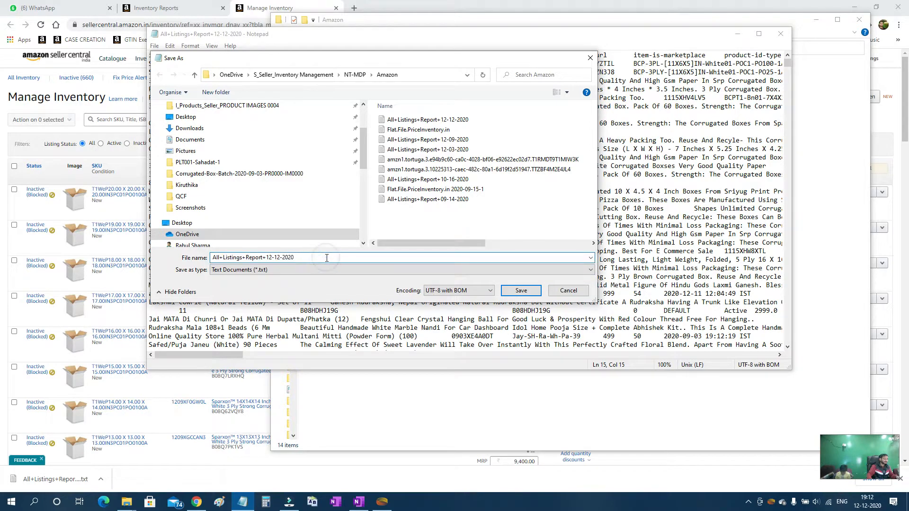
text(.)
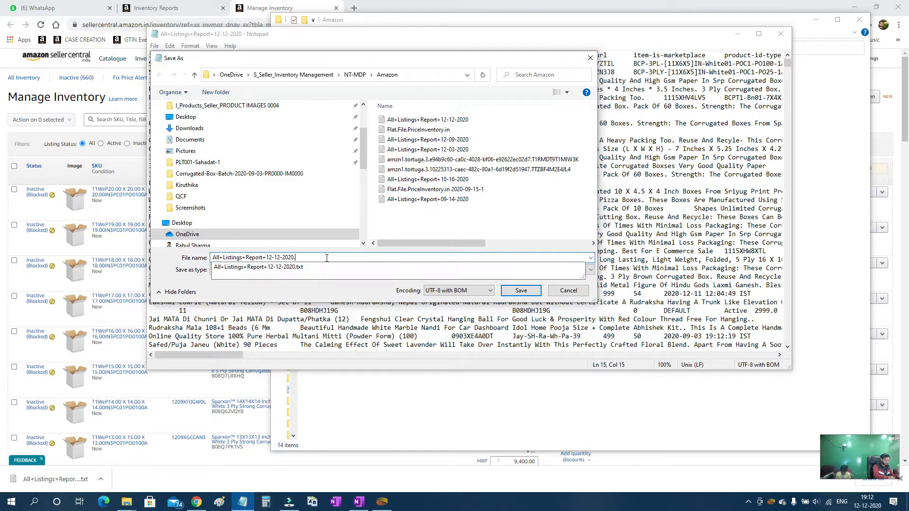
text(xl)
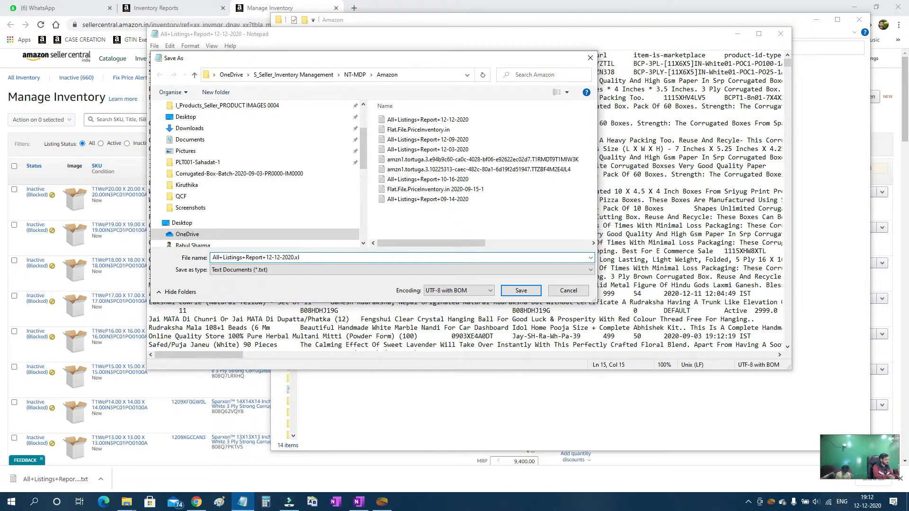
text(s)
text(csv)
click(520, 291)
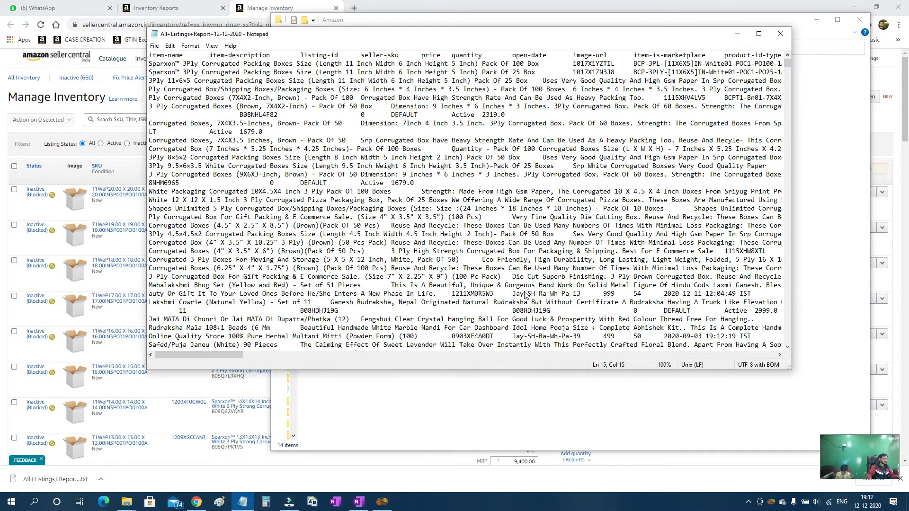
Switch to the Amazon folder and open the CSV copy of All+Listings+Report+12-12-2020 in Excel.
click(368, 406)
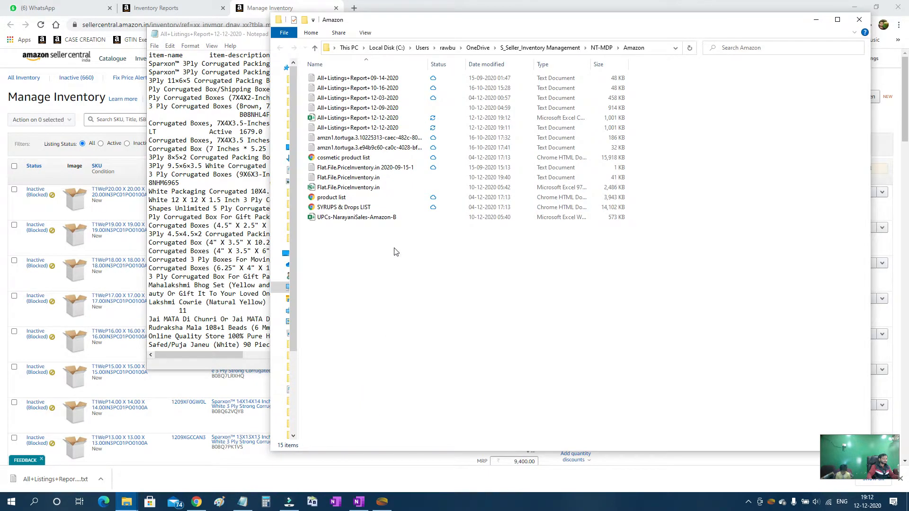
double_click(374, 118)
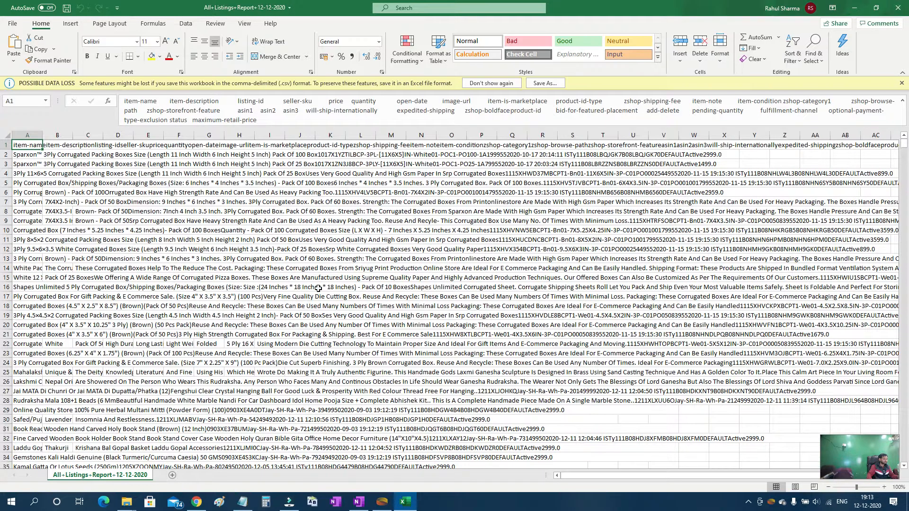
Add a new sheet and paste the entire text report from Notepad into it starting at cell E1.
scroll(312, 298, down, 17)
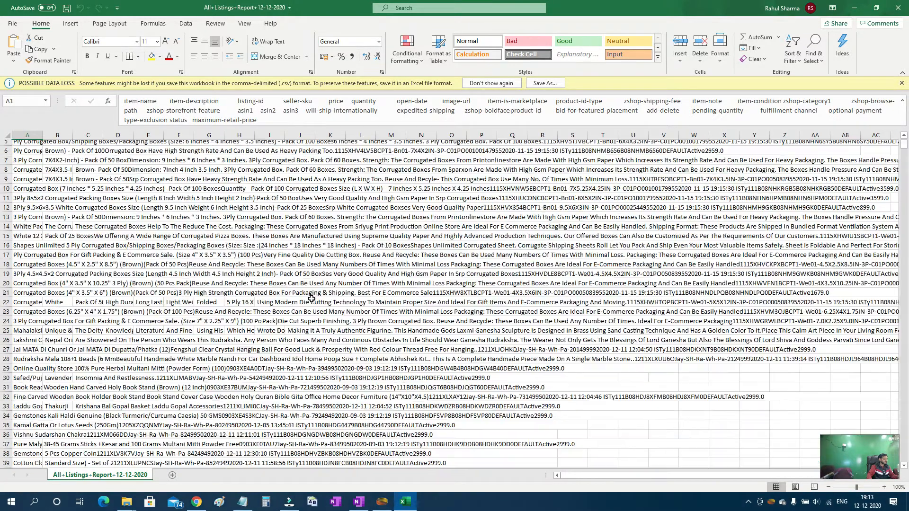
scroll(311, 299, down, 10)
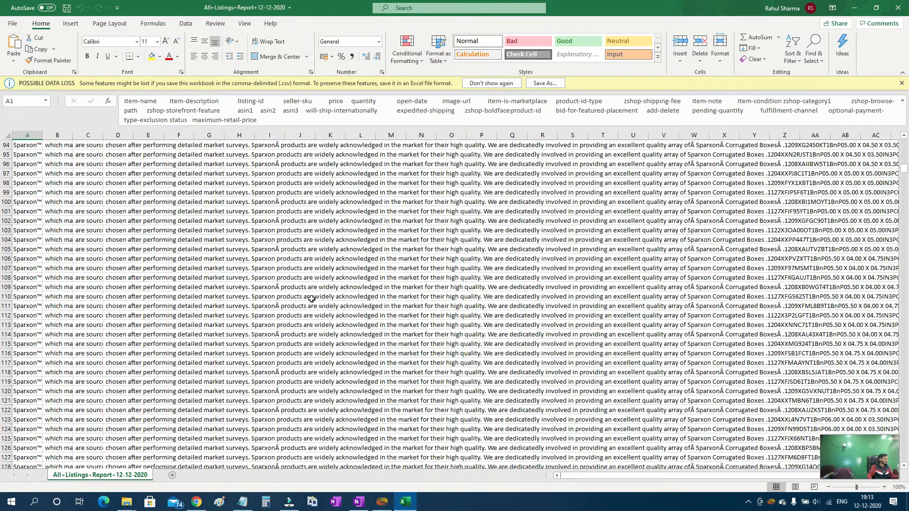
scroll(312, 298, up, 20)
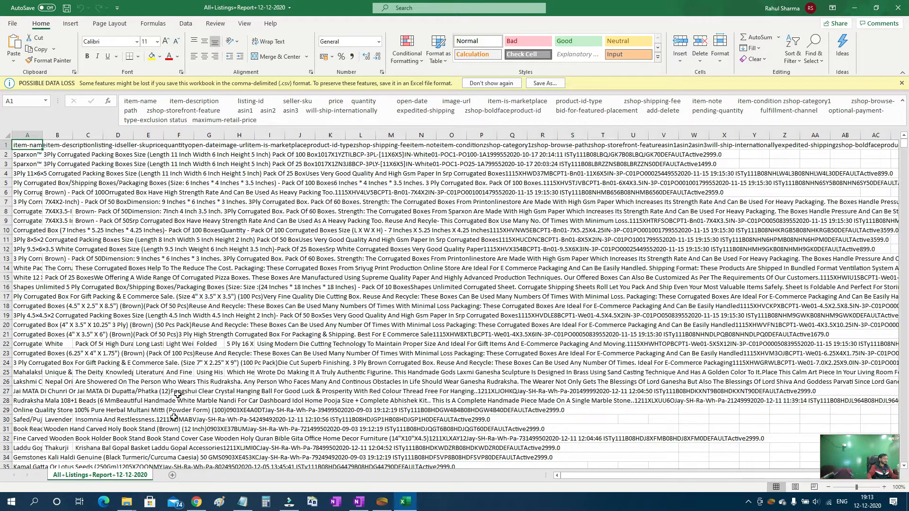
click(172, 475)
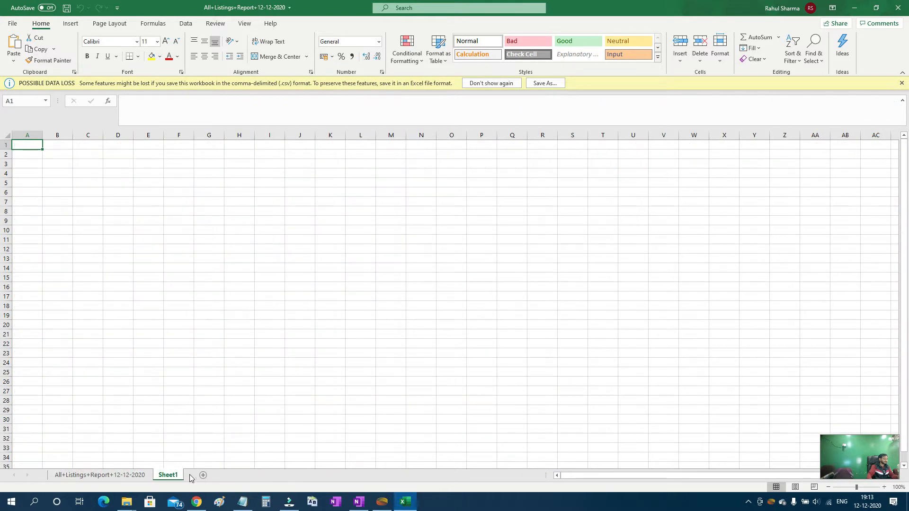
click(242, 502)
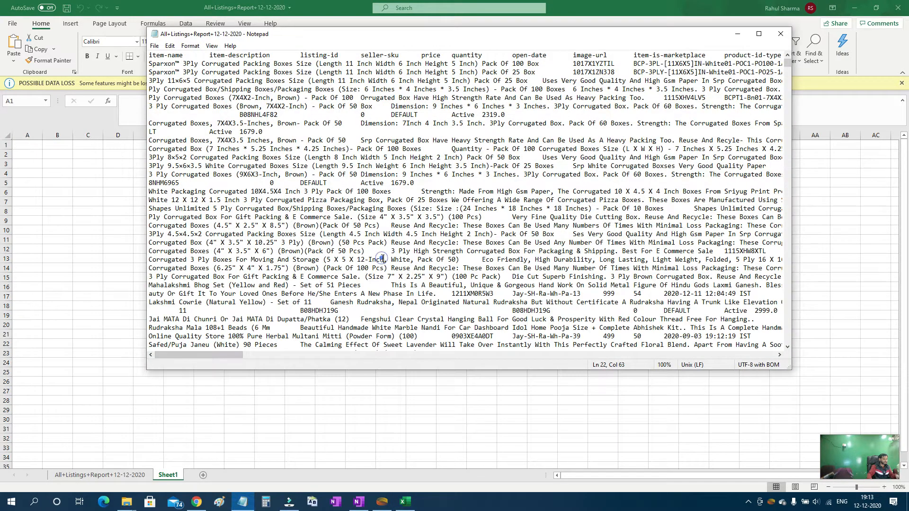
key(ctrl+a)
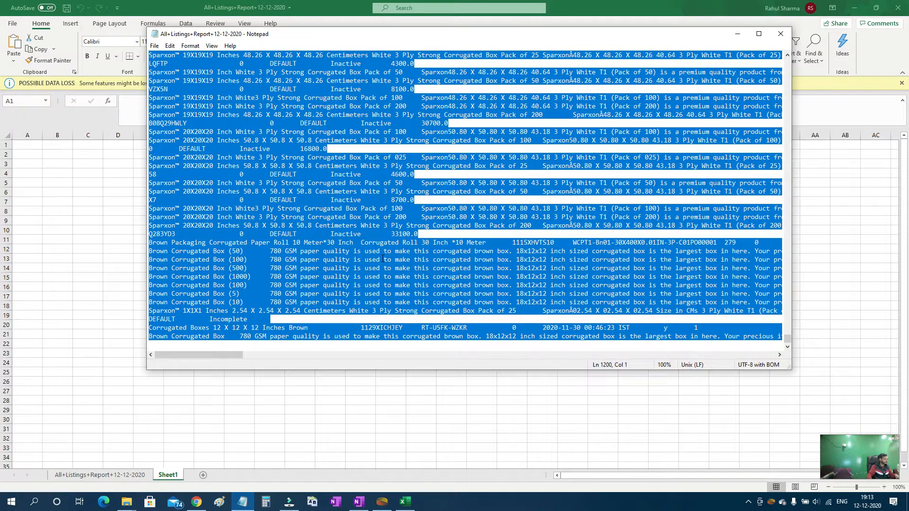
click(96, 247)
click(152, 147)
key(ctrl+v)
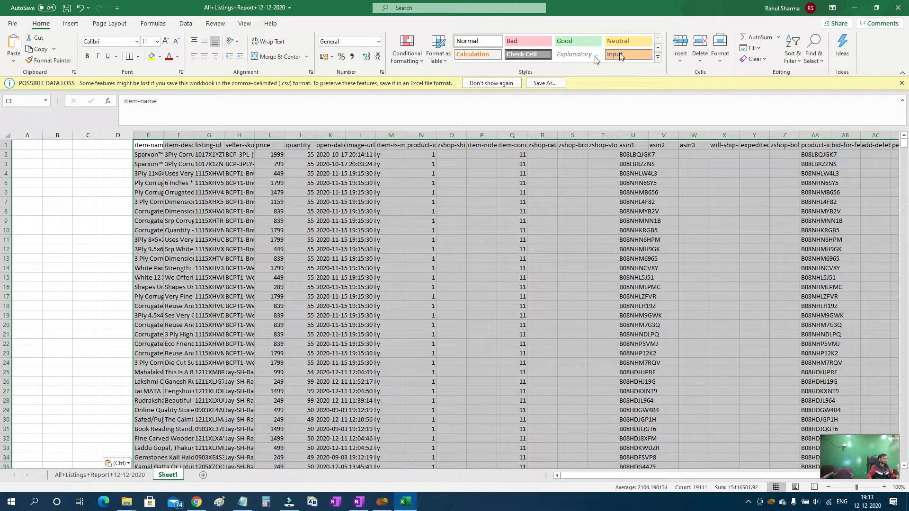
Dismiss the data loss warning and copy the name of the original report sheet.
click(901, 84)
click(111, 479)
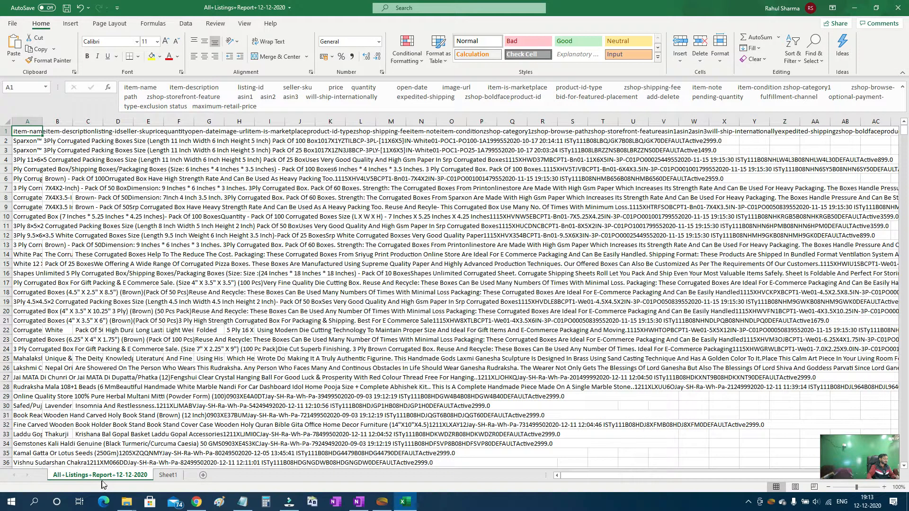
right_click(127, 479)
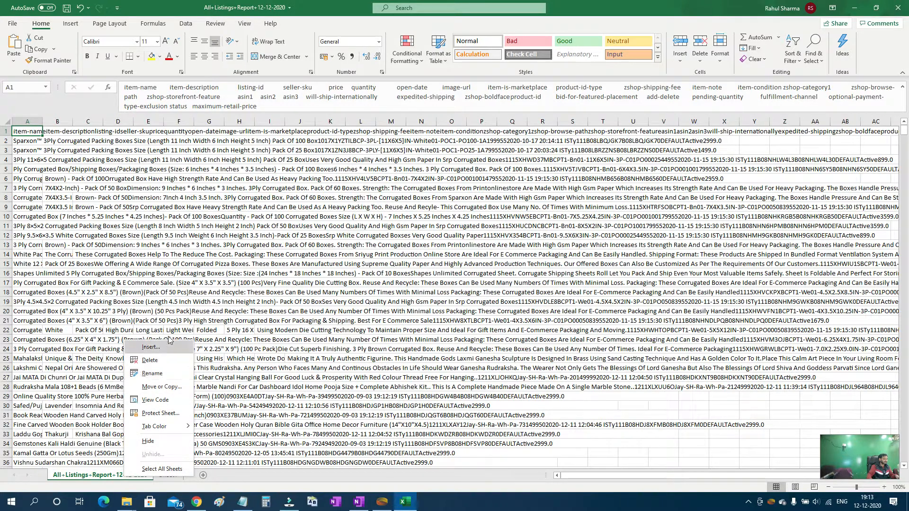
click(152, 373)
key(ctrl+c)
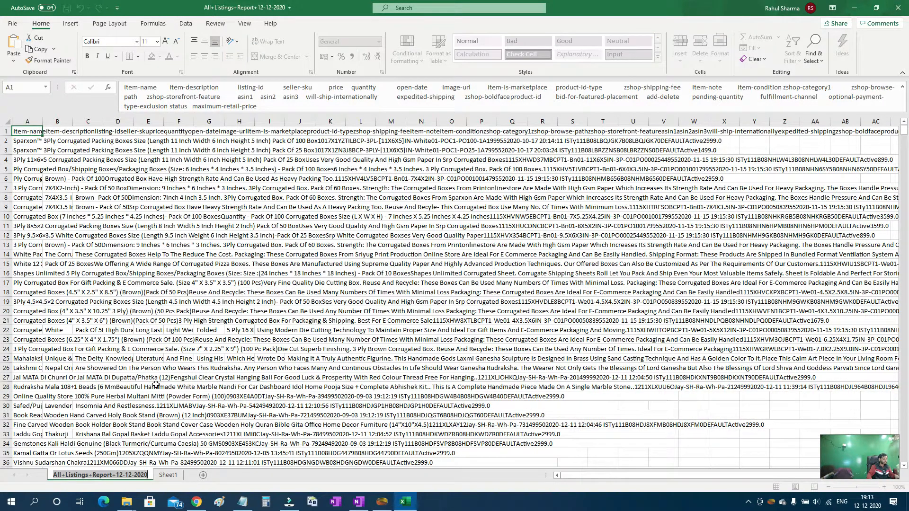
click(214, 407)
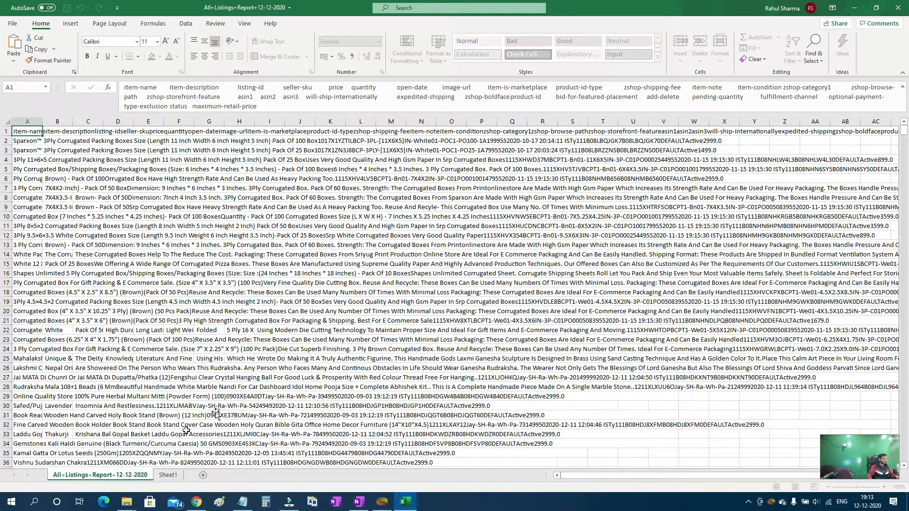
Delete the original report sheet with the unseparated data from the workbook.
right_click(129, 479)
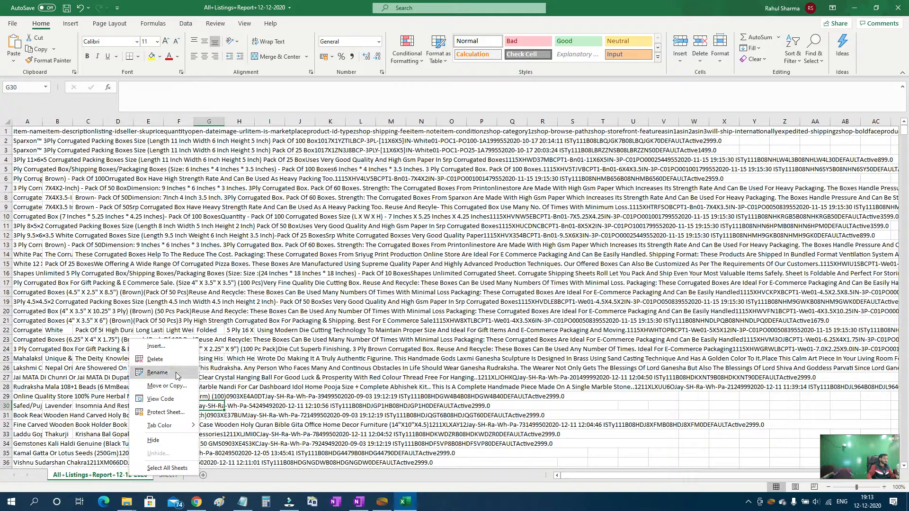
click(183, 368)
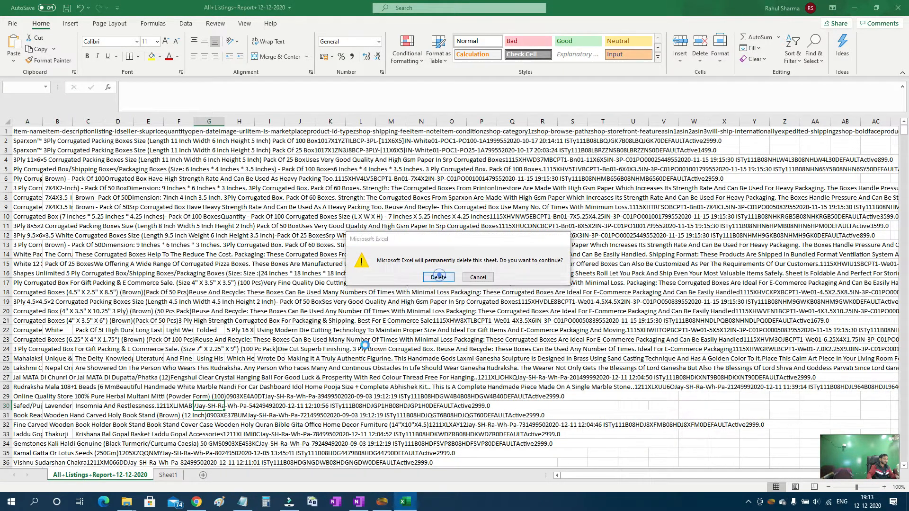
click(432, 279)
Rename Sheet1 as All+Listings+Report+12-12-2020 using the copied sheet name.
right_click(60, 476)
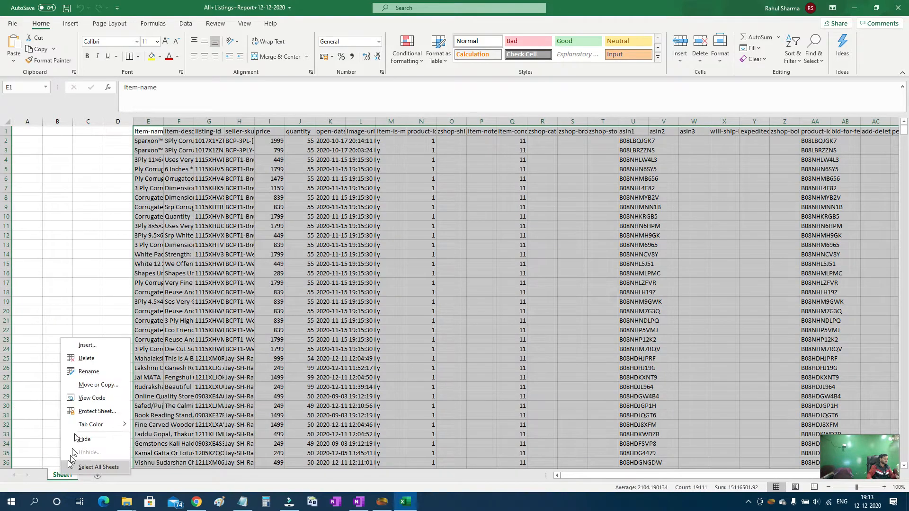
click(100, 372)
key(ctrl+v)
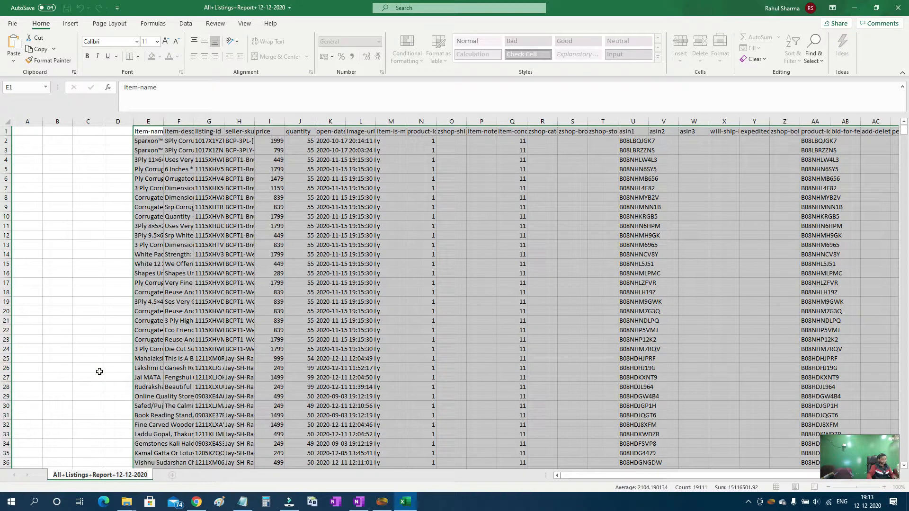
click(78, 397)
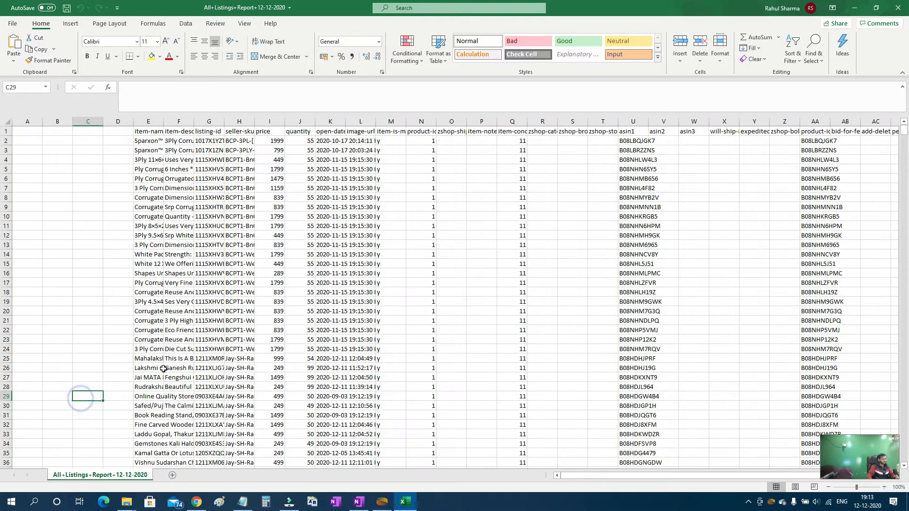
Centre the header row's text horizontally and vertically and wrap it within the cells.
click(565, 314)
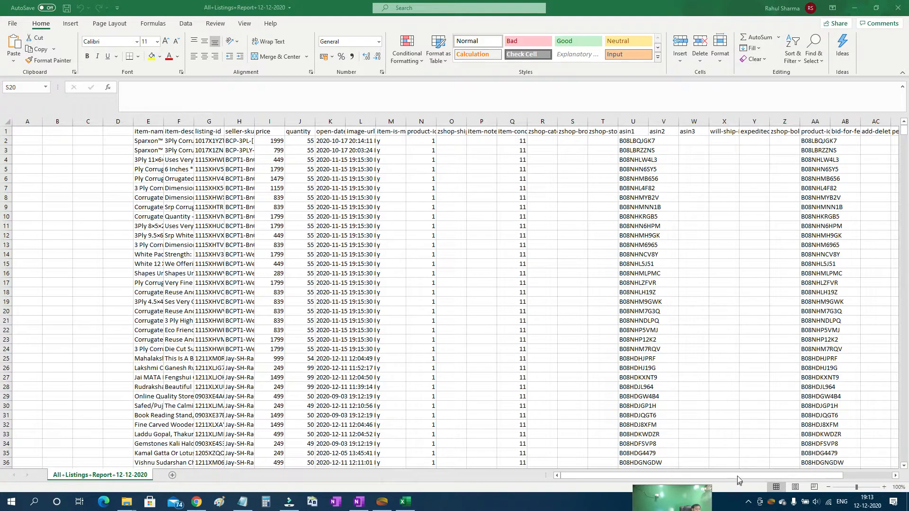
drag(647, 477, 819, 473)
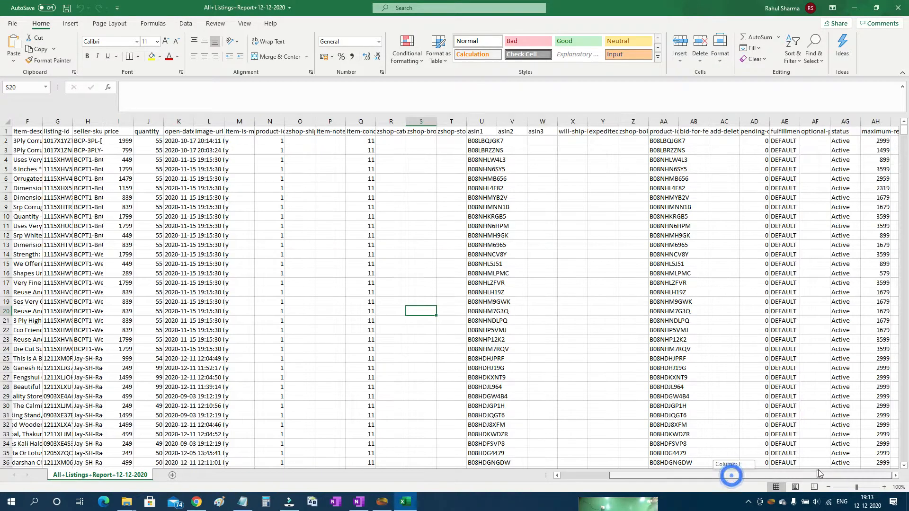
click(828, 488)
click(828, 488)
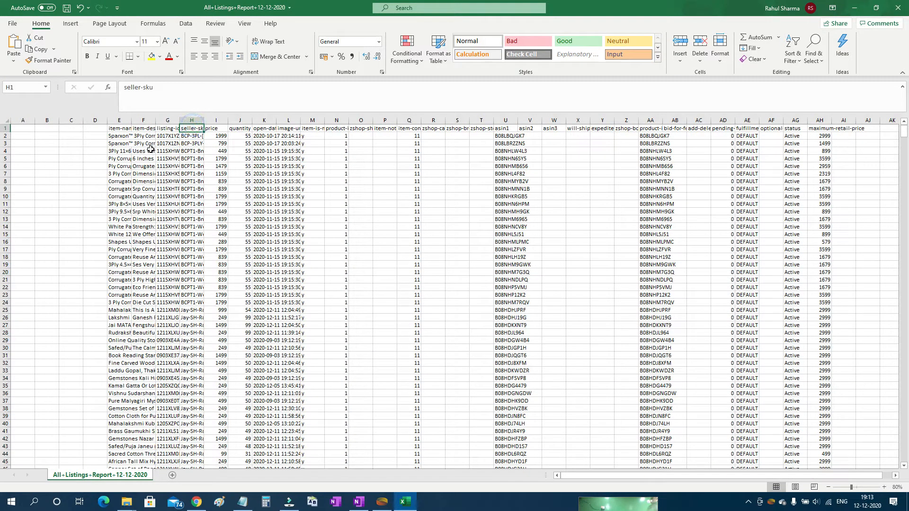
click(7, 128)
click(204, 41)
click(204, 57)
click(271, 43)
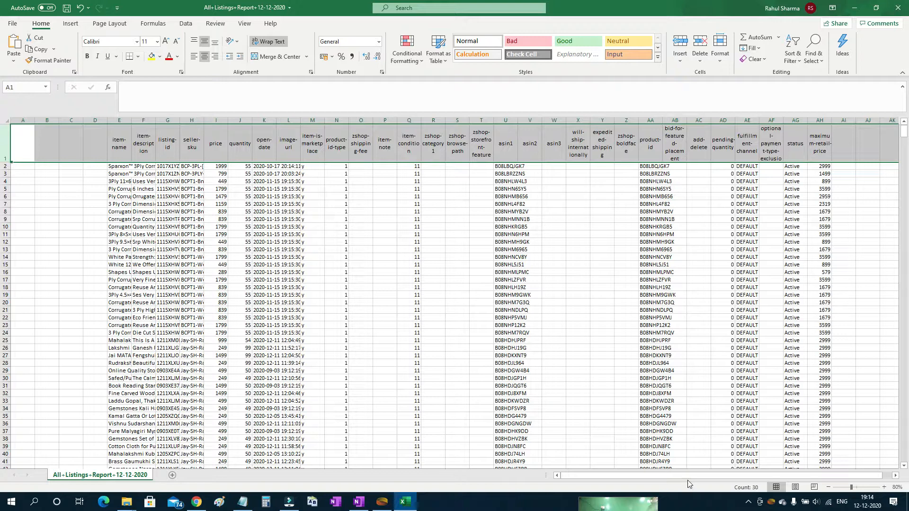
drag(695, 476, 732, 479)
drag(671, 475, 502, 338)
click(358, 264)
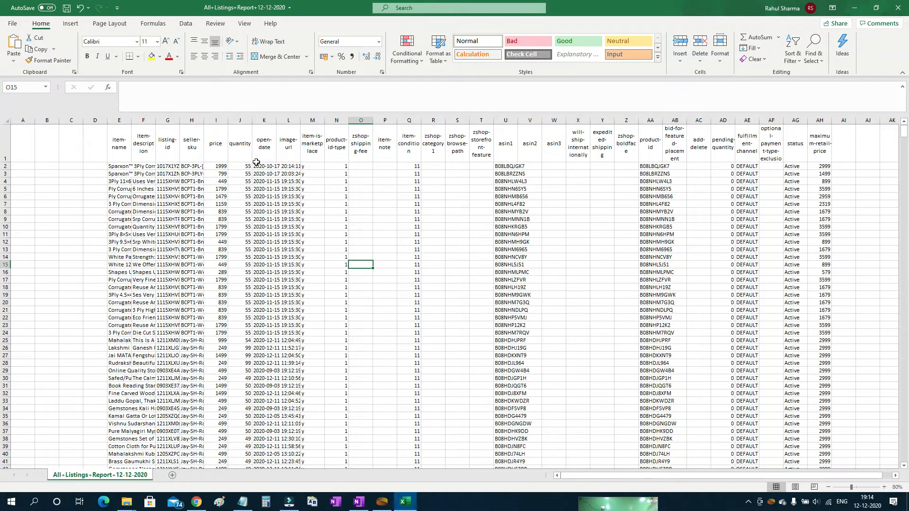
Auto-fit the width of the seller-sku column so the full SKUs fit.
double_click(204, 122)
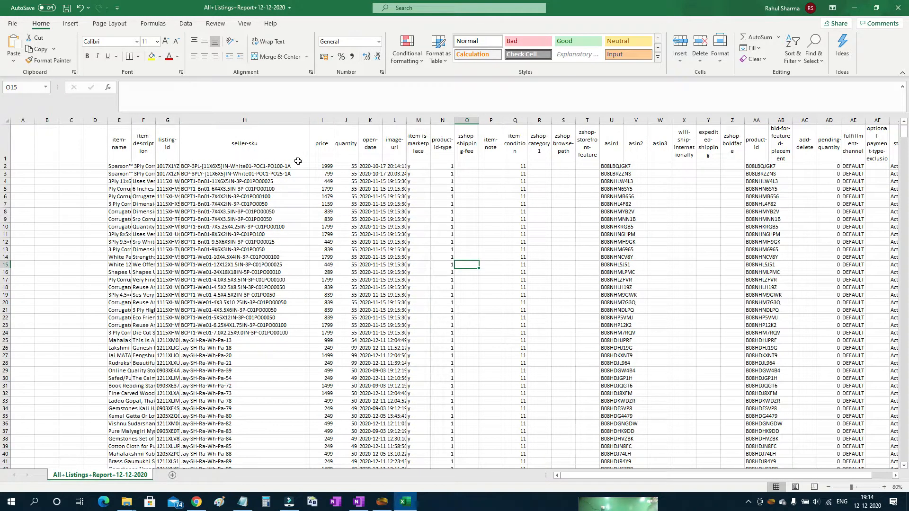
click(489, 310)
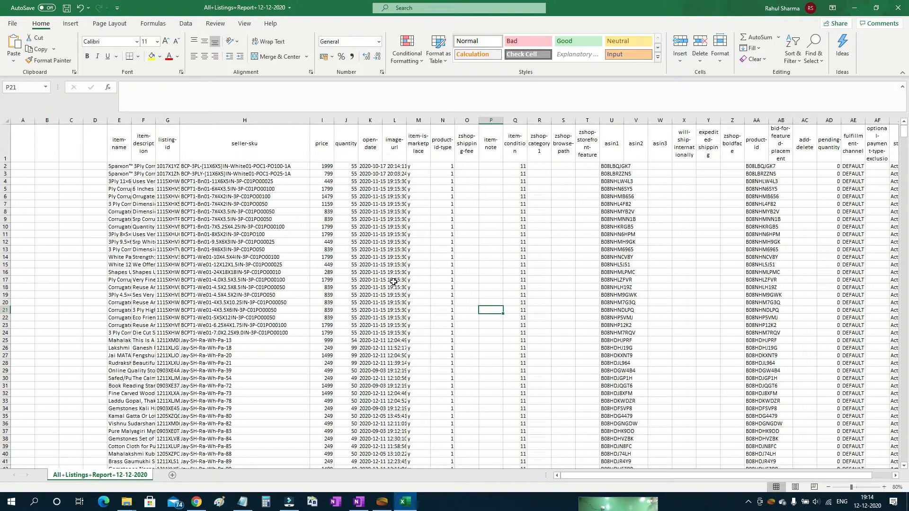
key(ctrl+a)
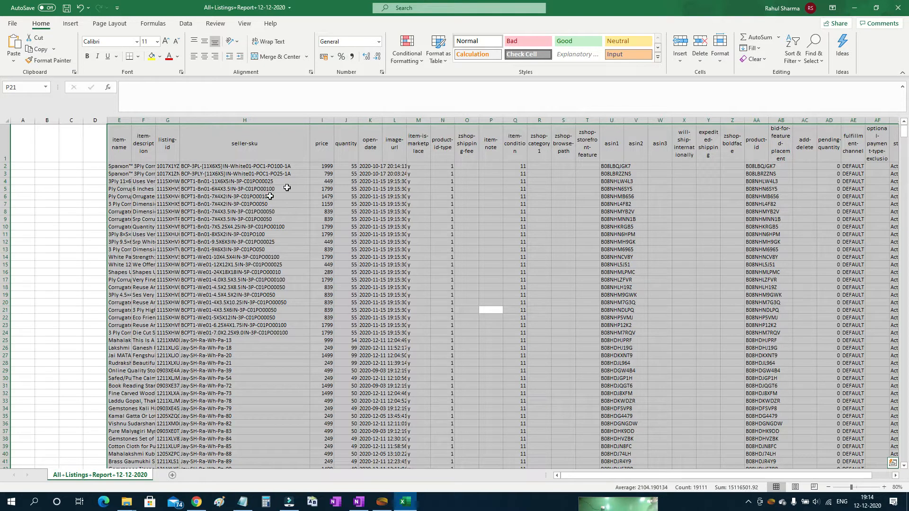
click(492, 242)
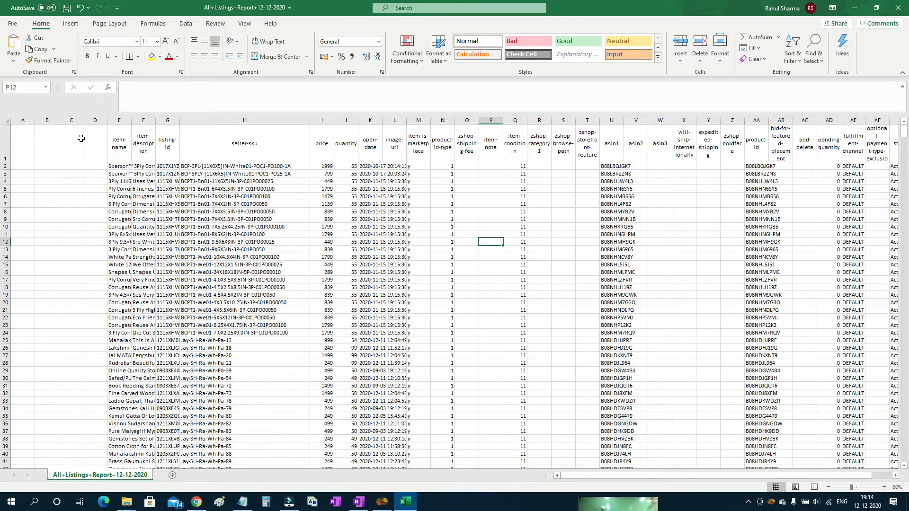
Enter the placeholder header A in cell A1 and fill it across to D1.
click(16, 138)
text(A)
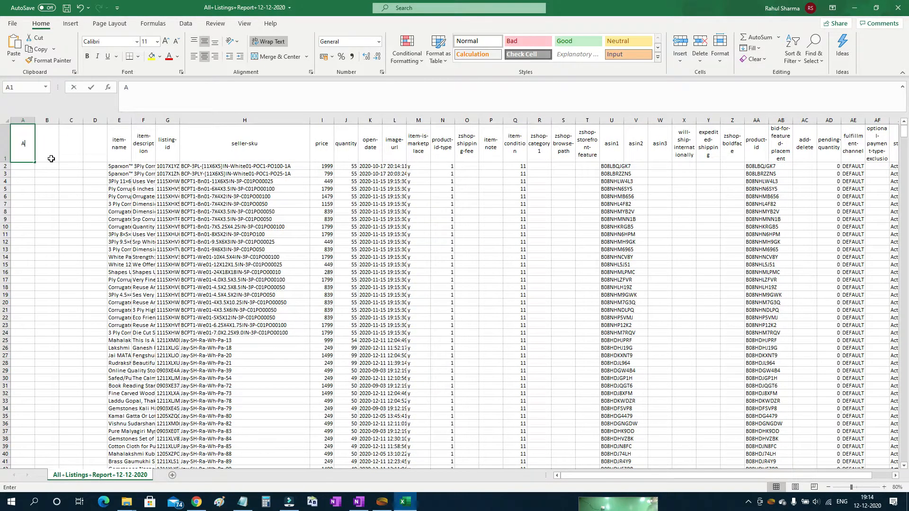
click(24, 147)
drag(35, 162, 105, 162)
click(235, 219)
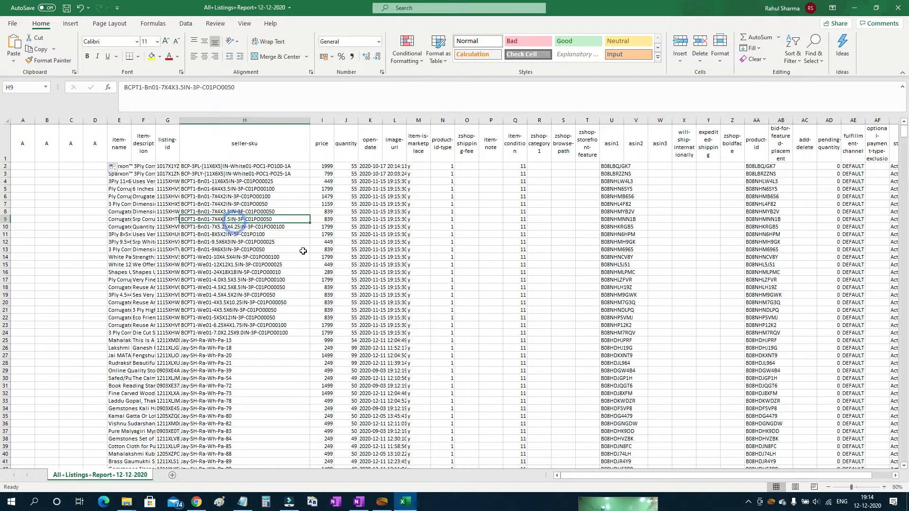
Select the whole data range, including the placeholder columns, and look over its full extent down to the last row.
key(ctrl+a)
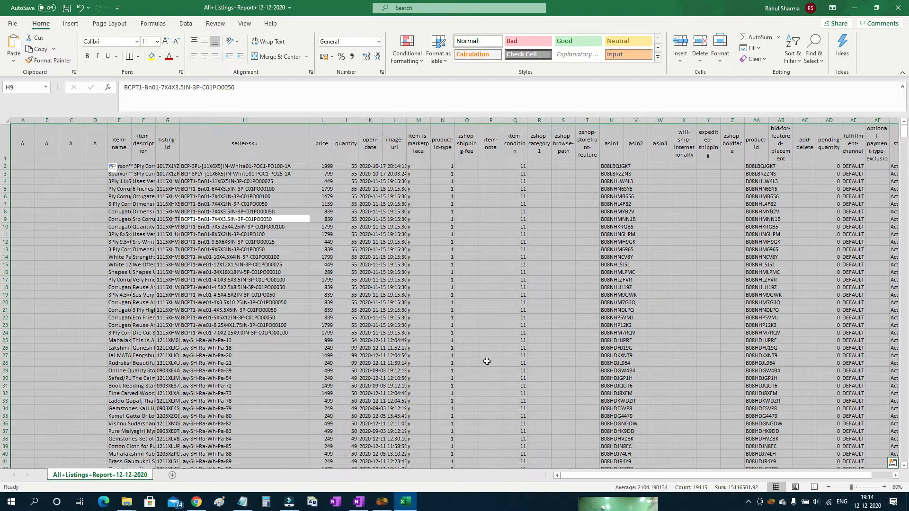
key(ctrl+c)
scroll(479, 340, down, 5)
key(ctrl+v)
drag(904, 134, 887, 417)
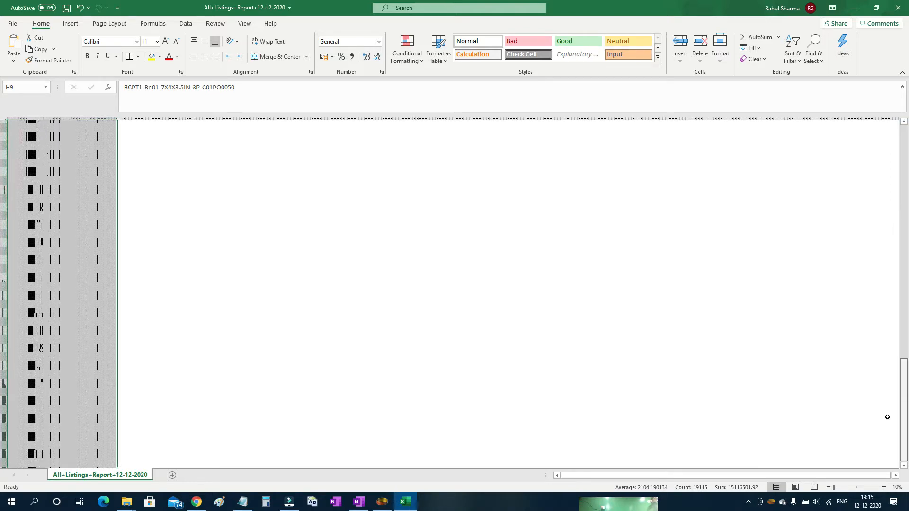
scroll(405, 423, down, 5)
scroll(558, 345, up, 3)
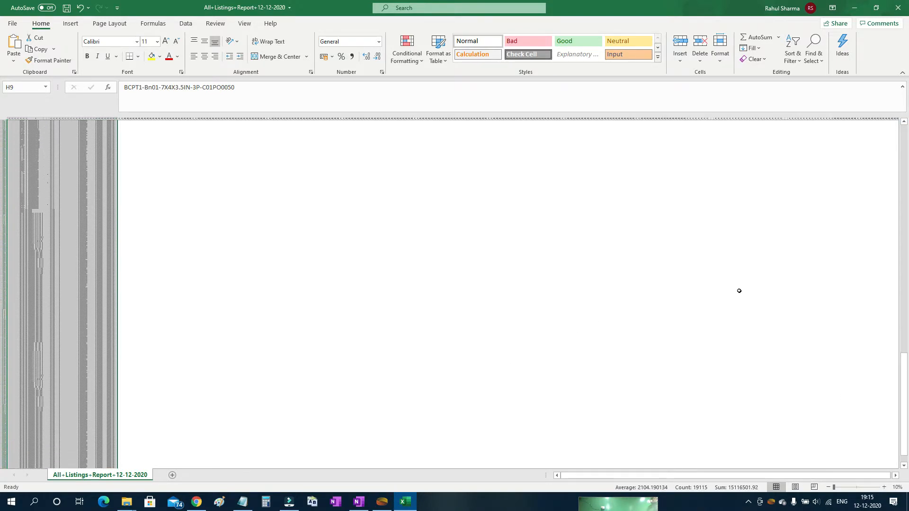
drag(904, 363, 901, 177)
scroll(577, 386, up, 6)
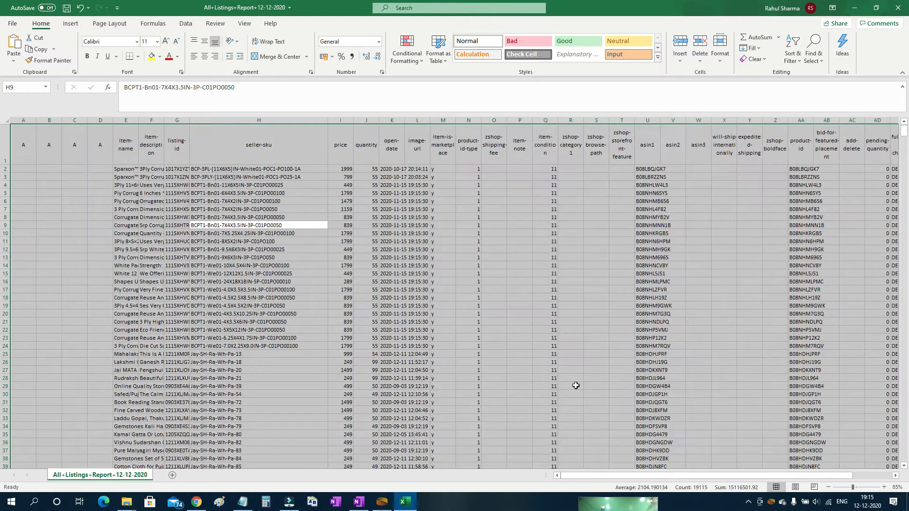
Select all SKUs in the seller-sku column from H2 down to the last entry.
click(308, 160)
key(Down)
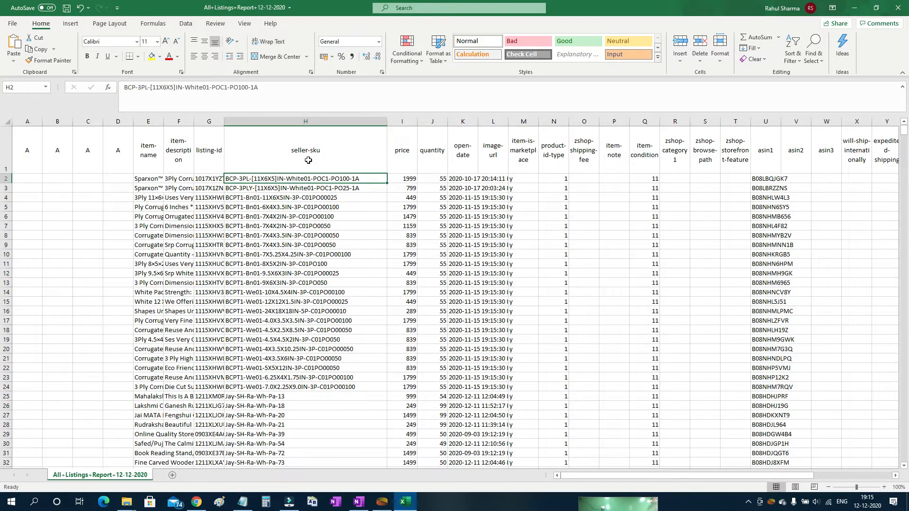
key(ctrl+shift+Down)
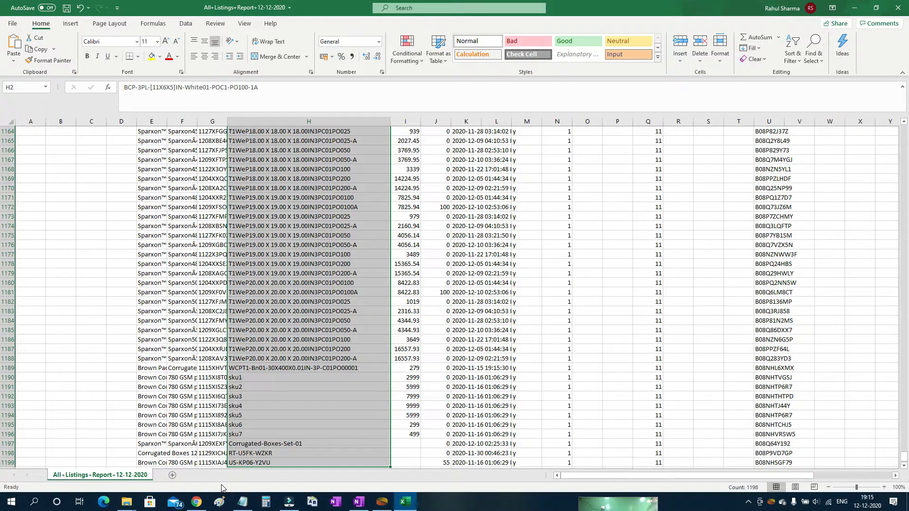
Switch to the Manage Inventory page of Amazon Seller Central in Chrome.
mouse_move(196, 507)
mouse_move(210, 476)
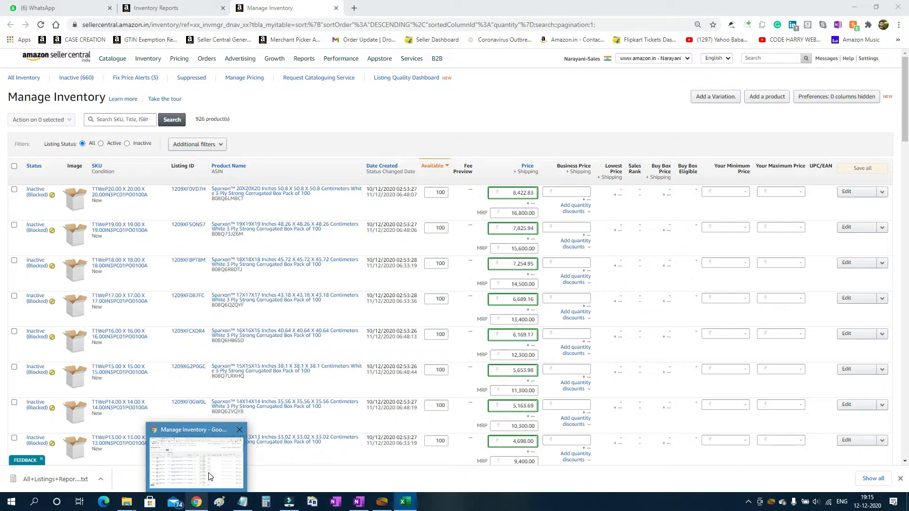
click(210, 476)
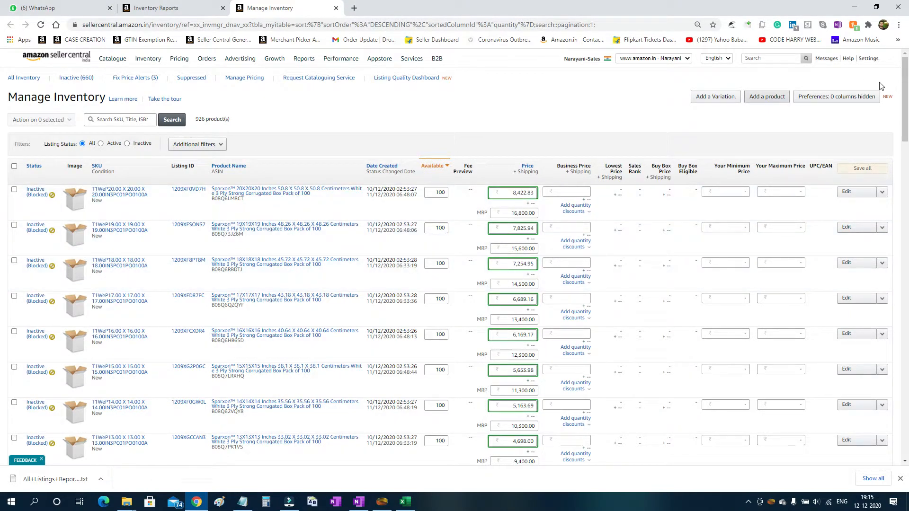
Return to the All Listings Report workbook in Excel and look over the end of the seller-sku list before going back to row 1.
mouse_move(905, 88)
mouse_down()
mouse_move(904, 353)
mouse_move(903, 84)
mouse_up()
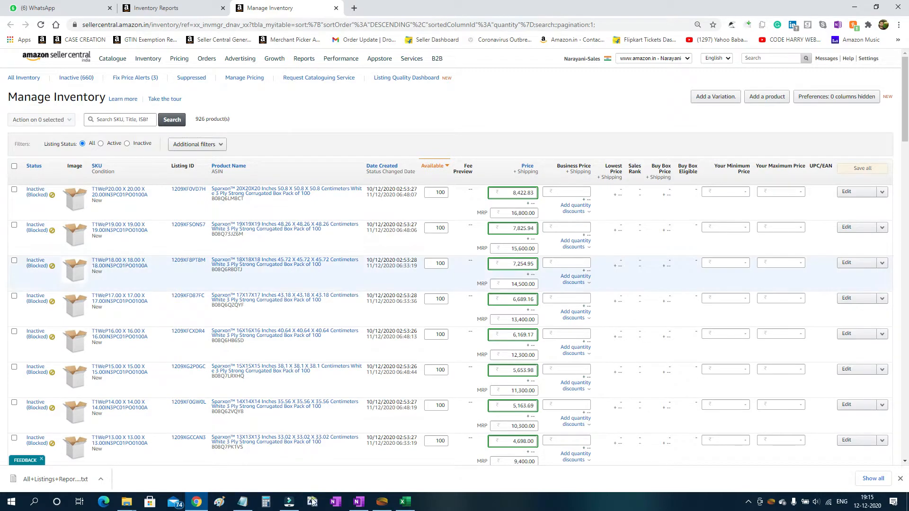
click(407, 505)
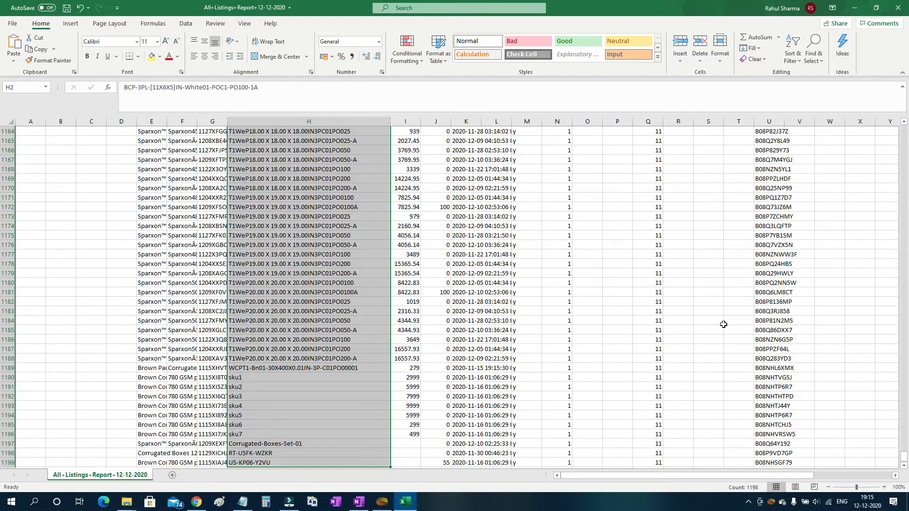
scroll(794, 354, down, 7)
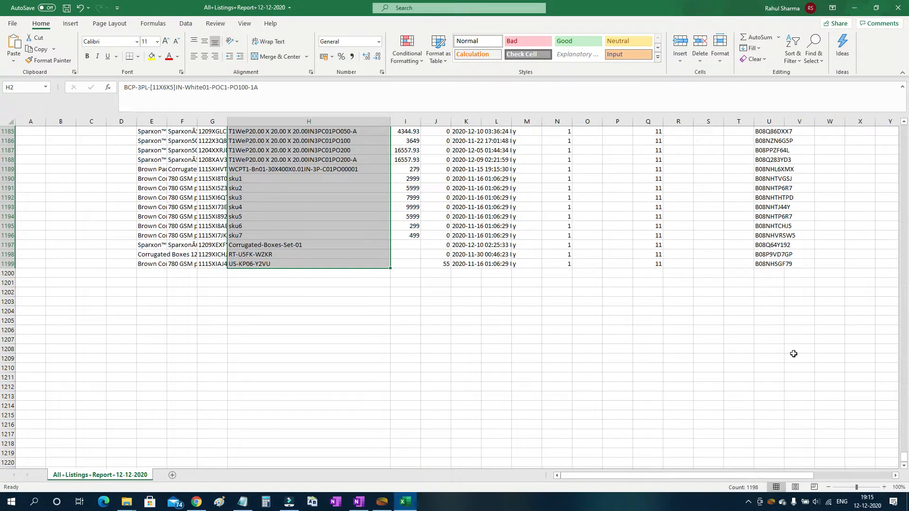
scroll(793, 353, up, 20)
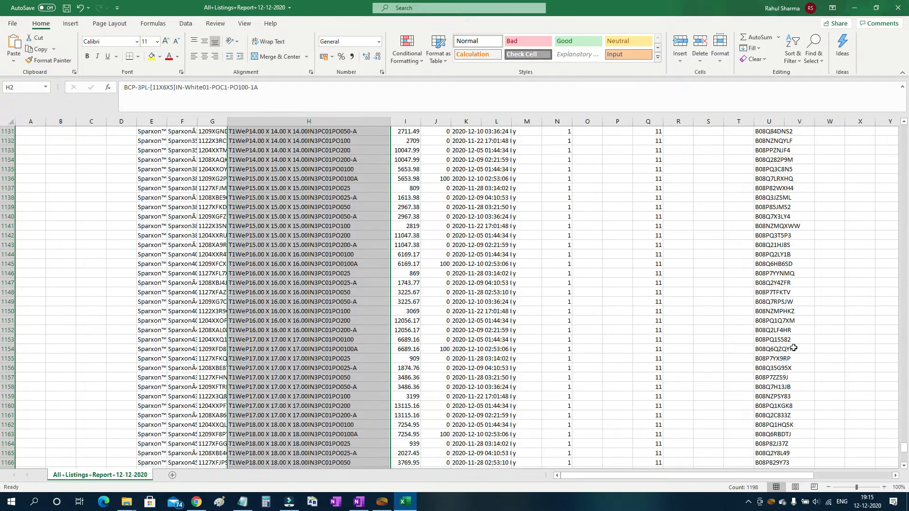
scroll(794, 344, up, 20)
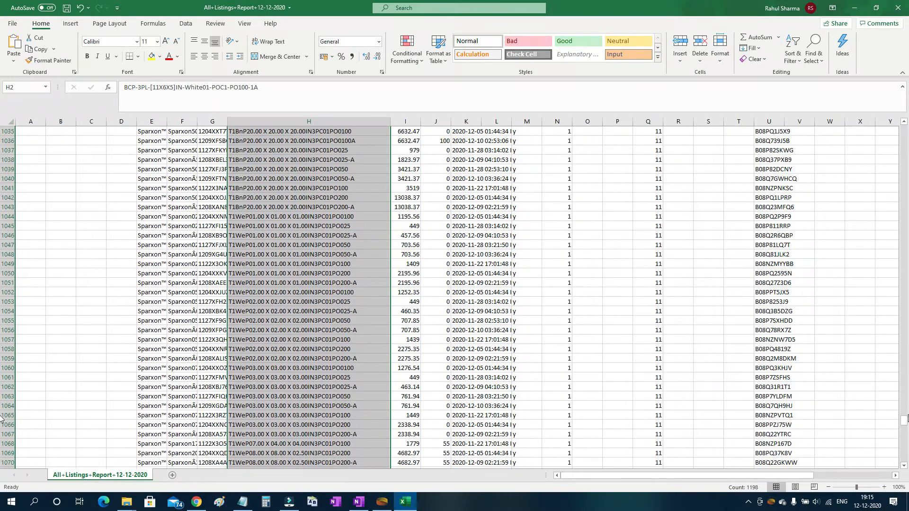
drag(904, 421, 904, 124)
Select the whole data range and turn on filters for its header row.
click(543, 351)
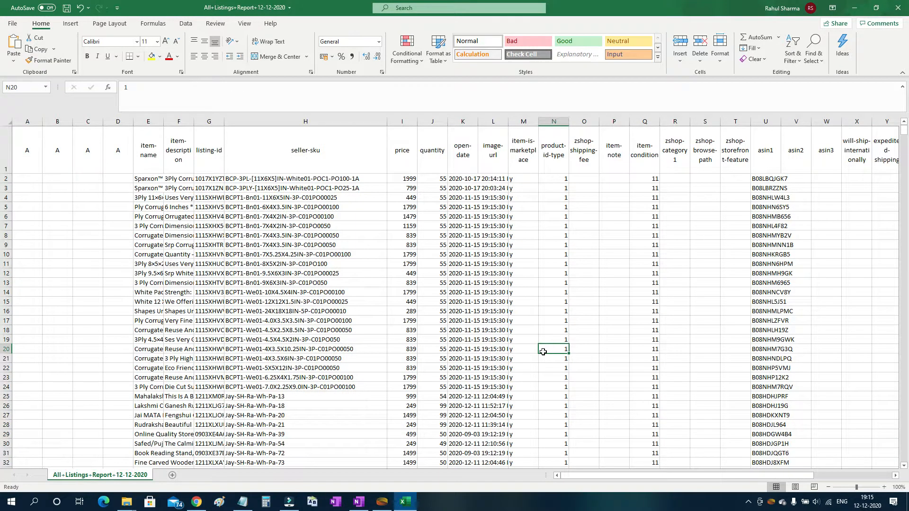
key(ctrl+a)
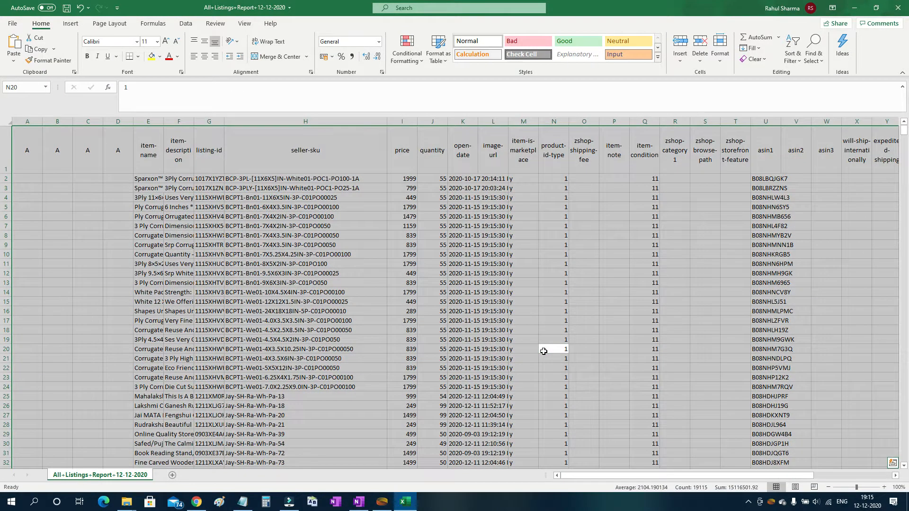
click(186, 24)
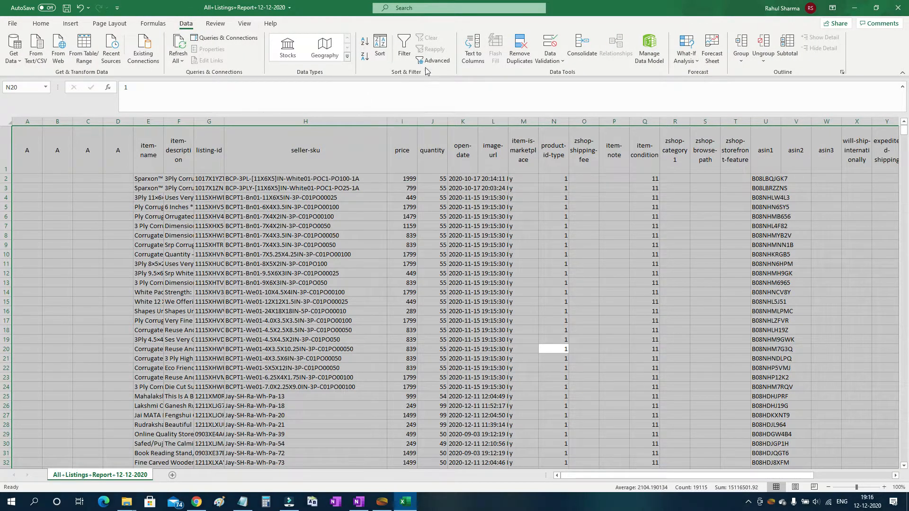
click(405, 57)
click(357, 319)
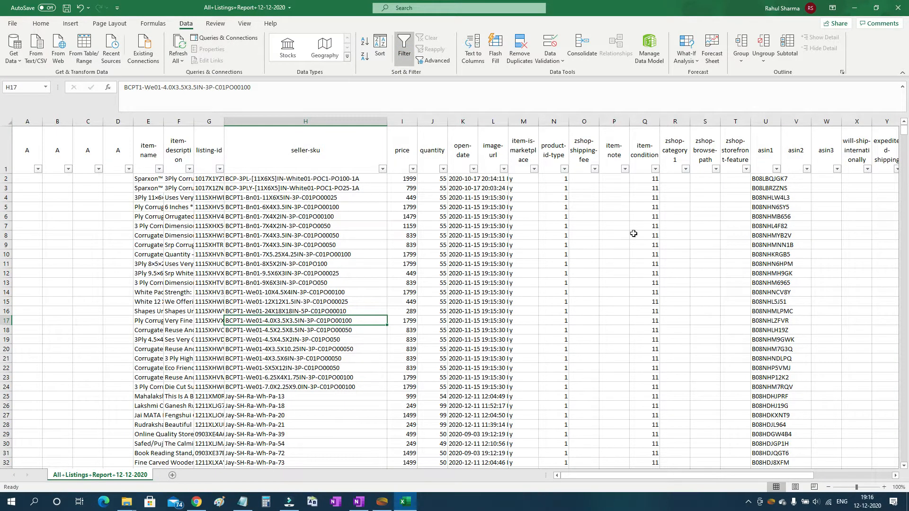
Sort the listings by the seller-sku column from A to Z.
click(381, 169)
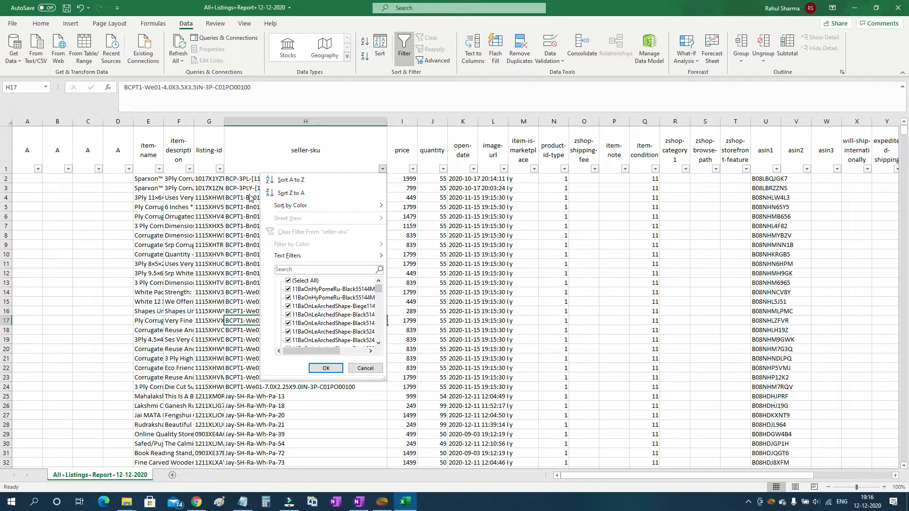
click(299, 183)
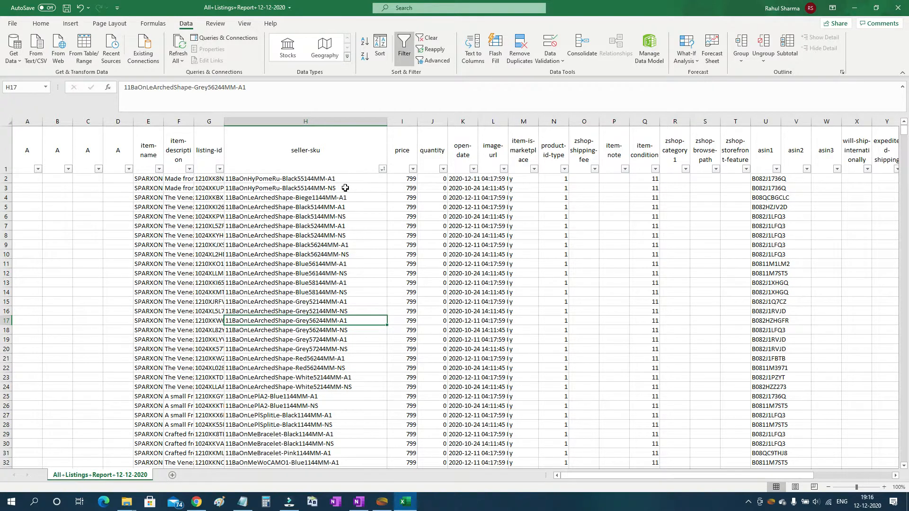
scroll(345, 190, down, 4)
scroll(269, 182, up, 4)
scroll(341, 313, down, 2)
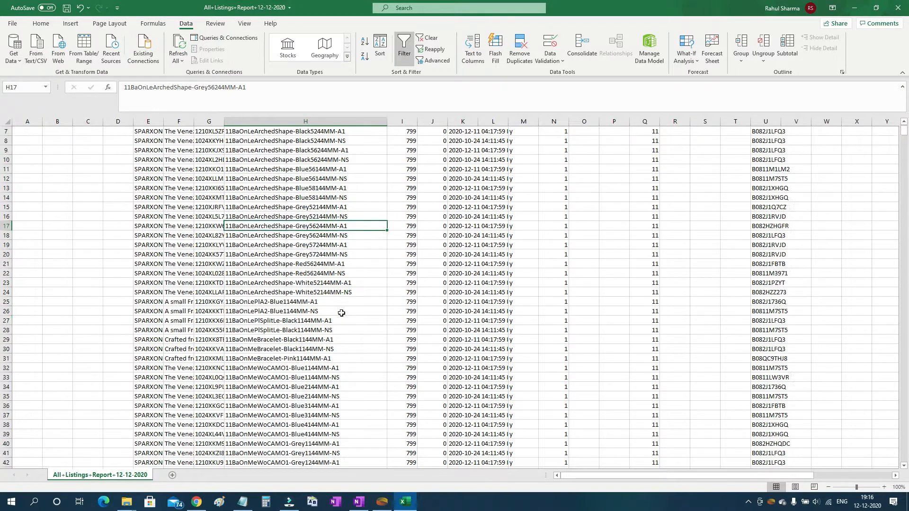
Look through the sorted seller-sku column to examine how the SKUs of each product series are grouped.
scroll(341, 313, down, 20)
scroll(327, 254, down, 20)
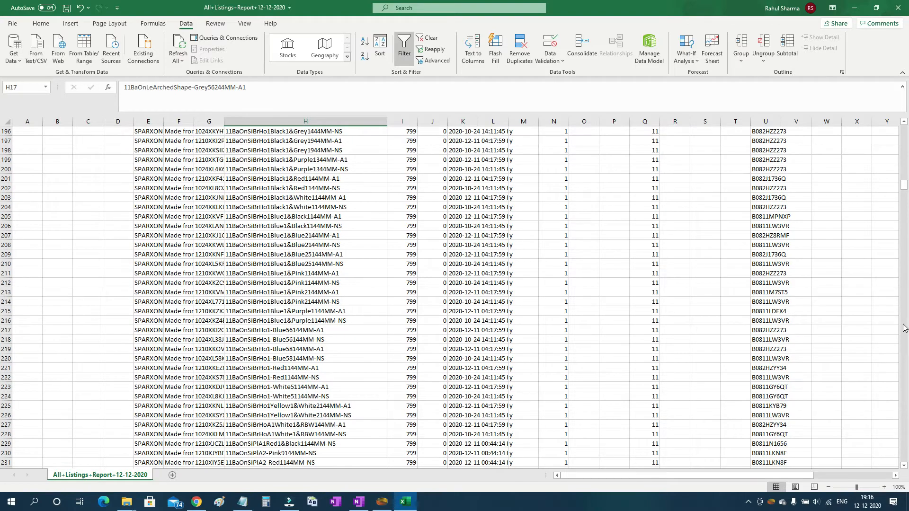
scroll(904, 328, down, 20)
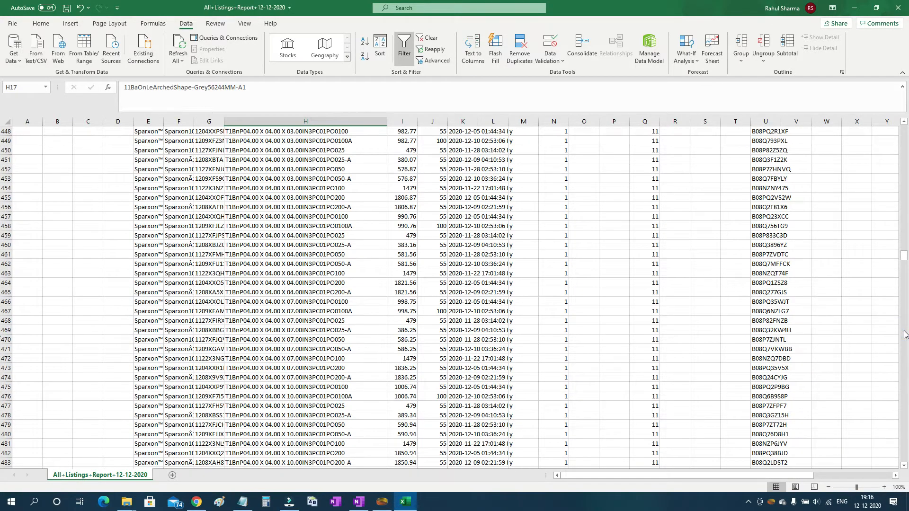
scroll(904, 334, down, 20)
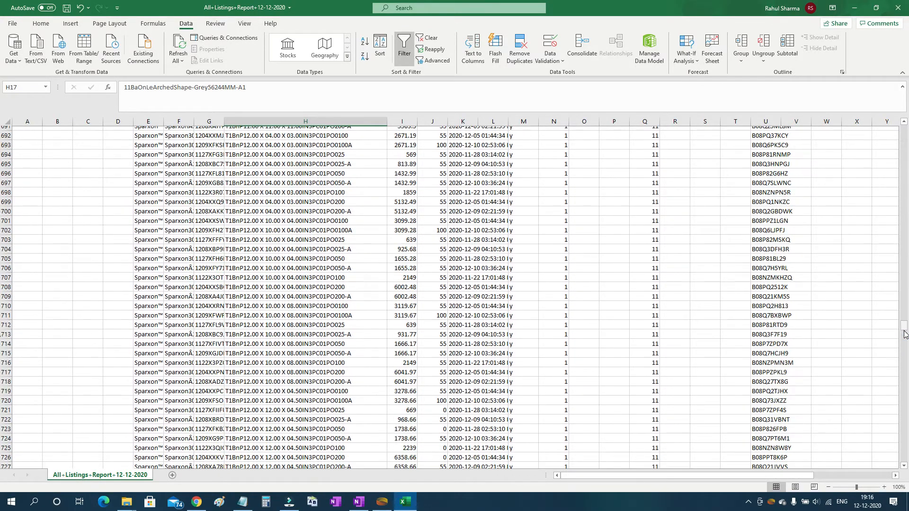
scroll(904, 334, up, 20)
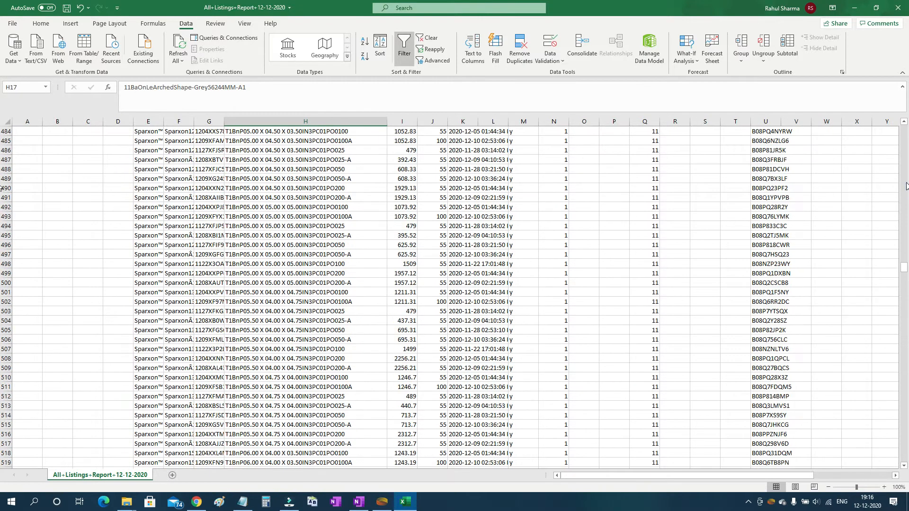
scroll(906, 186, up, 20)
click(303, 245)
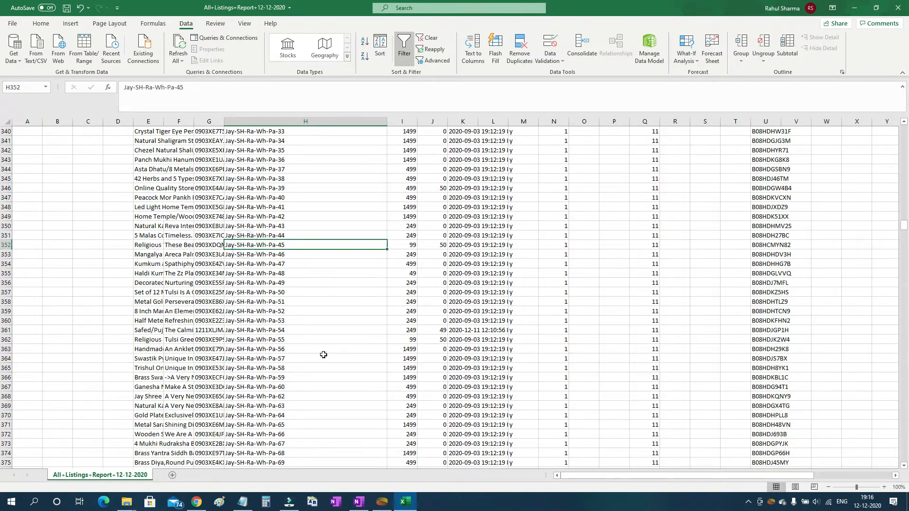
scroll(324, 354, up, 3)
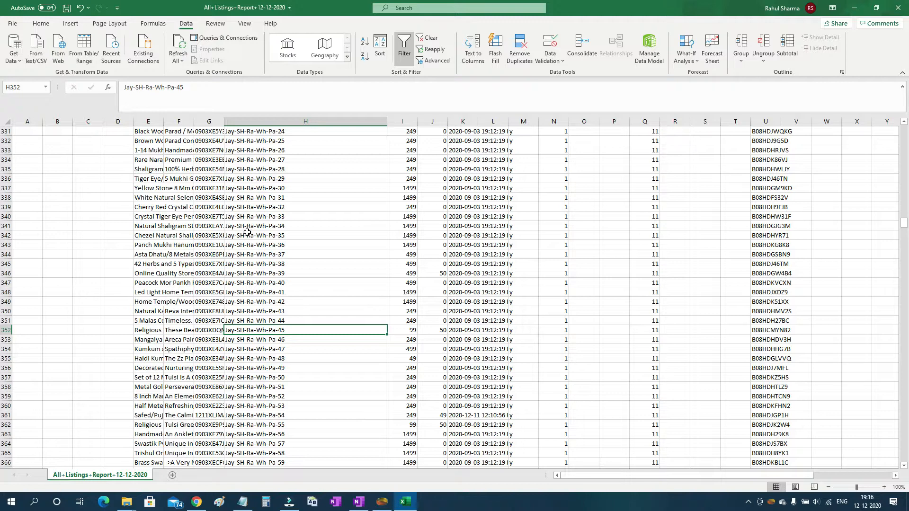
scroll(301, 285, up, 14)
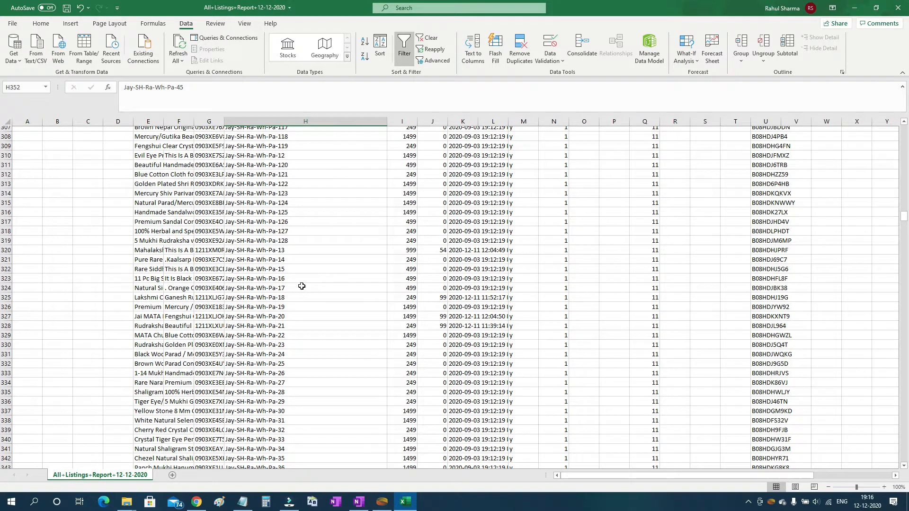
scroll(302, 286, up, 5)
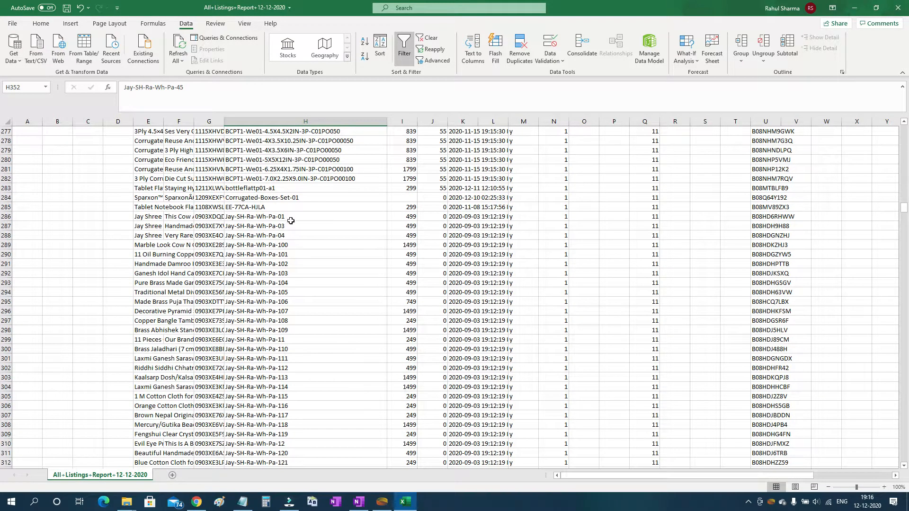
Highlight SKUs of the Jay-SH-Ra-Wh-Pa series from H286 to H305 to examine the group, and return to the header row.
drag(296, 222, 284, 396)
scroll(304, 236, down, 7)
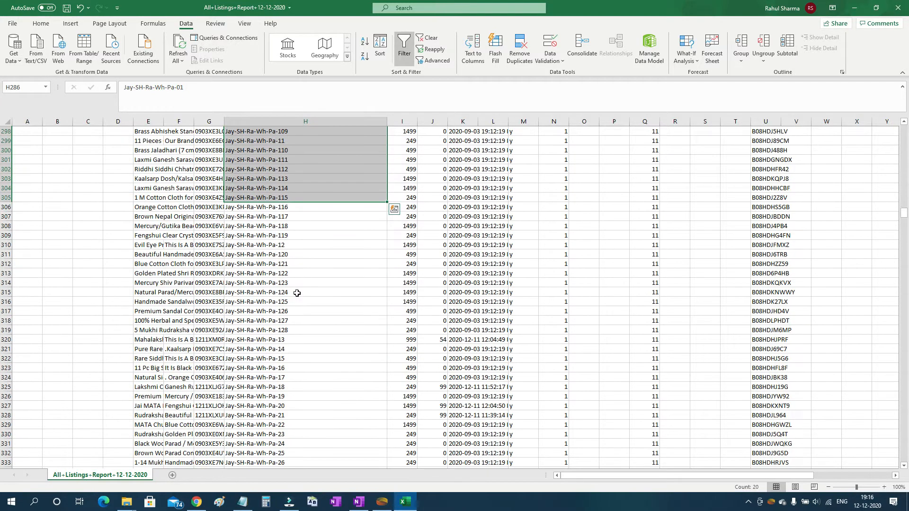
scroll(304, 236, up, 7)
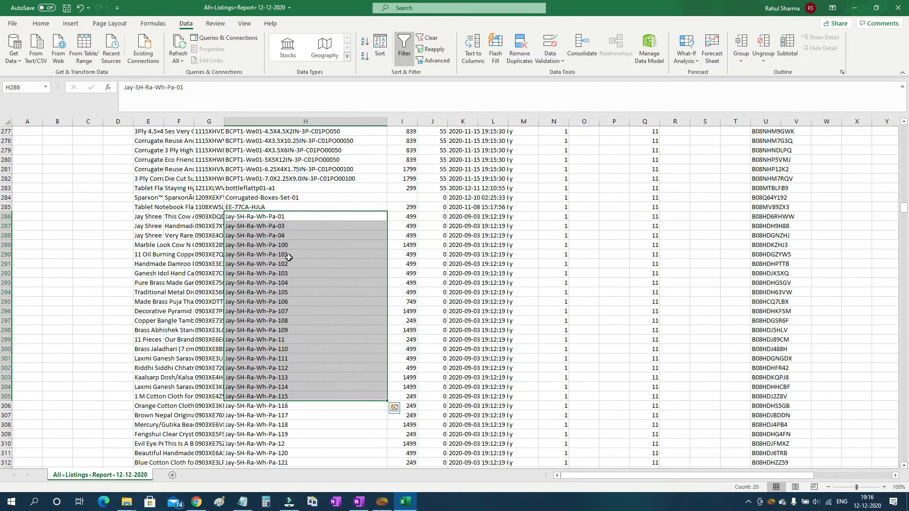
drag(301, 227, 301, 290)
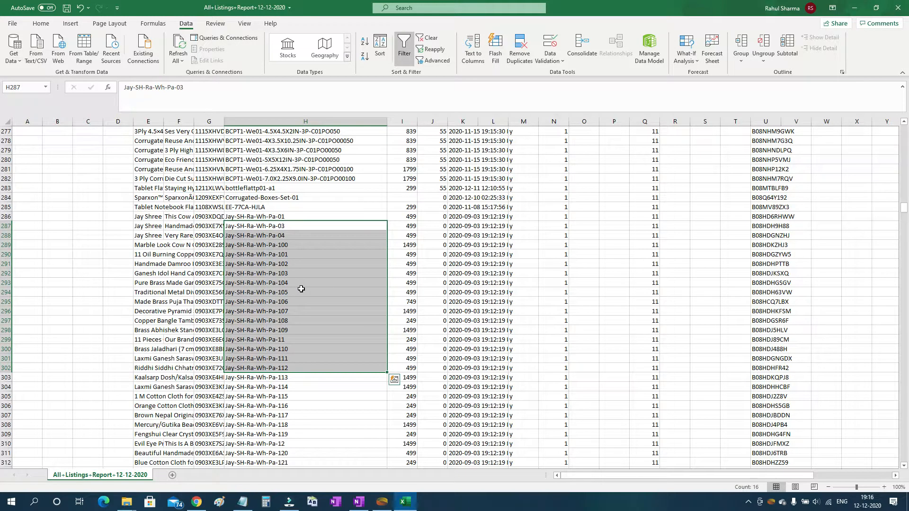
click(303, 274)
scroll(308, 255, up, 13)
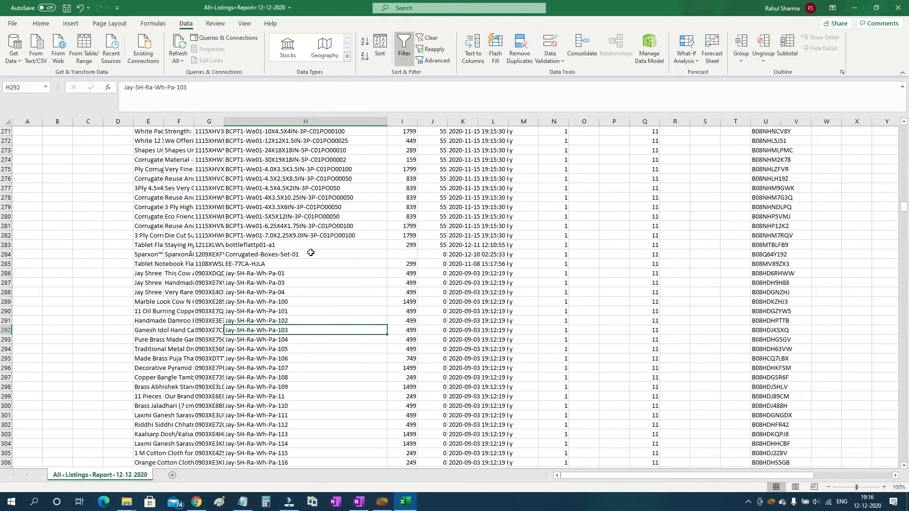
scroll(311, 250, up, 20)
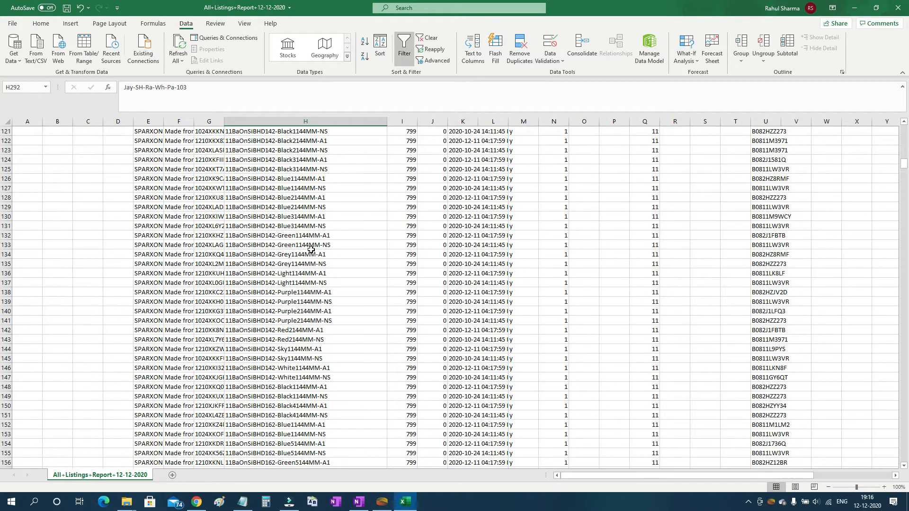
scroll(311, 248, up, 17)
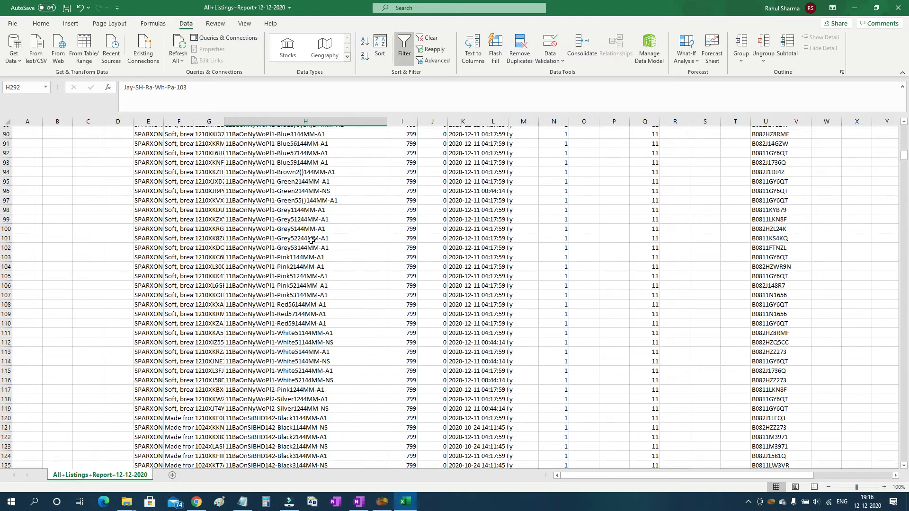
scroll(310, 240, up, 20)
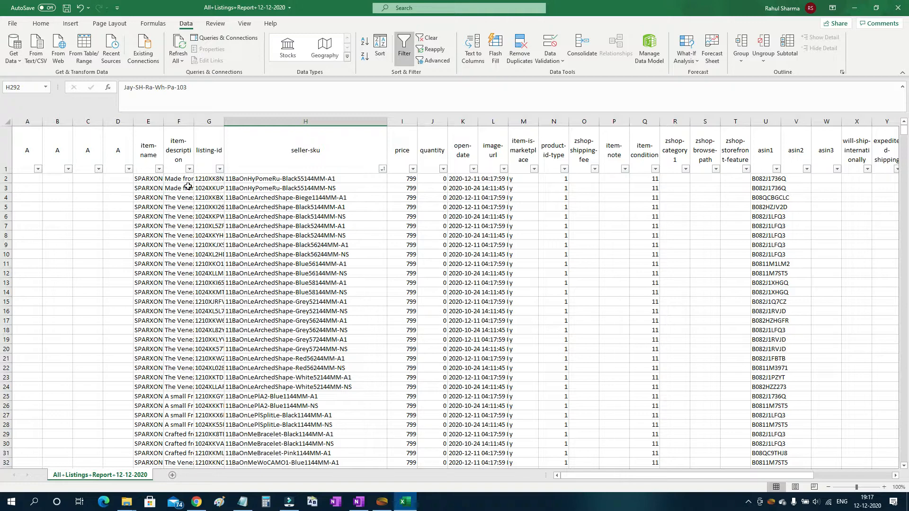
Widen the item-name column E to fit its longest product name.
drag(164, 123, 299, 122)
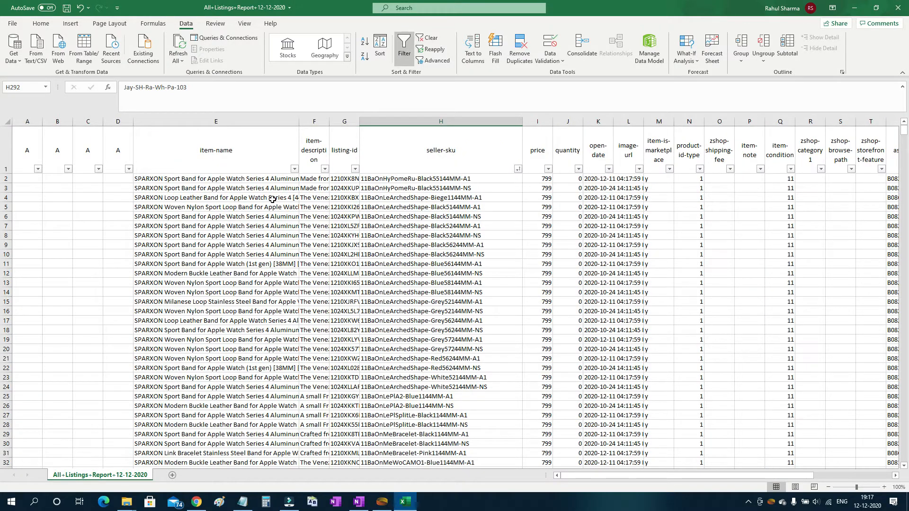
double_click(299, 122)
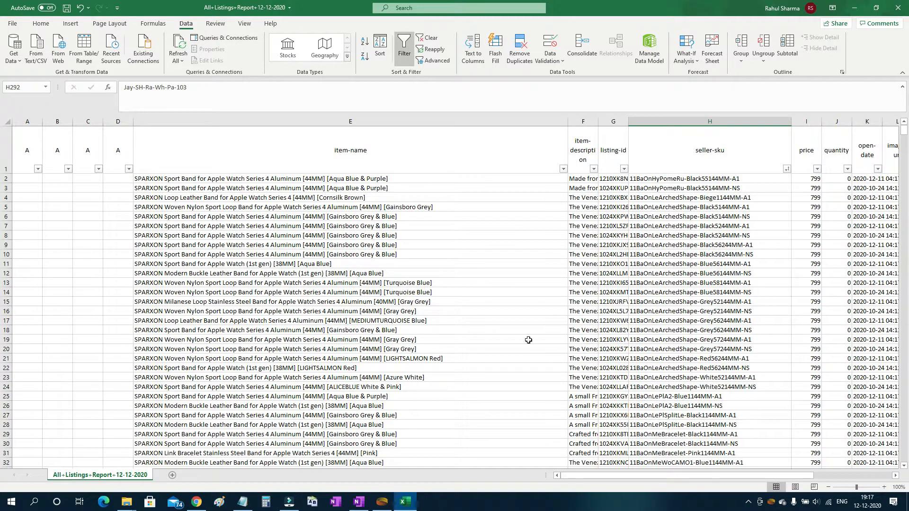
Freeze panes at cell D2 to keep the header row and columns A to C in view, and check them against lower listings.
click(116, 179)
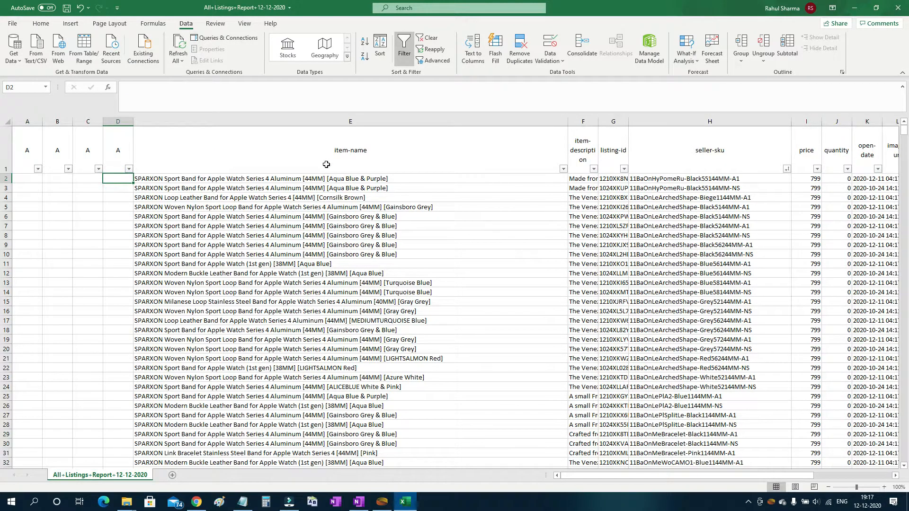
scroll(275, 279, down, 9)
scroll(275, 280, up, 9)
scroll(265, 279, down, 2)
scroll(255, 279, up, 2)
click(245, 23)
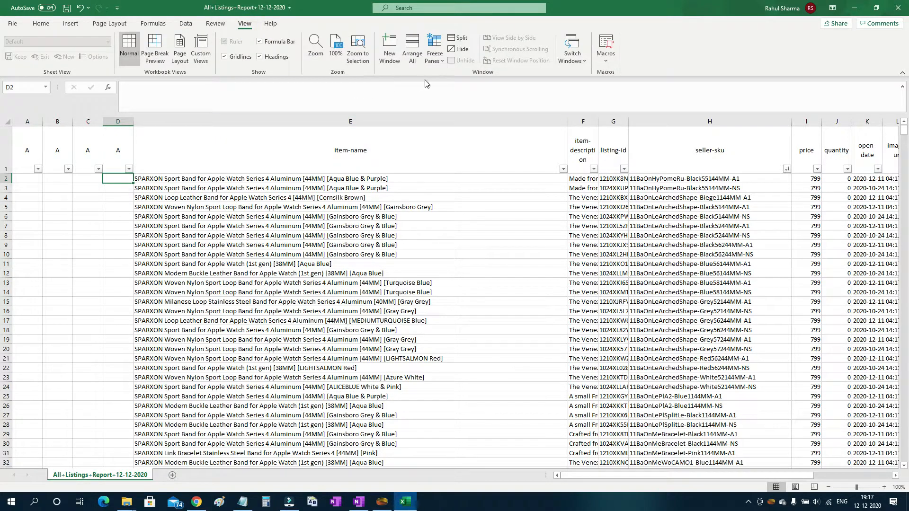
click(434, 55)
click(482, 80)
click(240, 283)
scroll(244, 282, down, 9)
scroll(246, 278, down, 3)
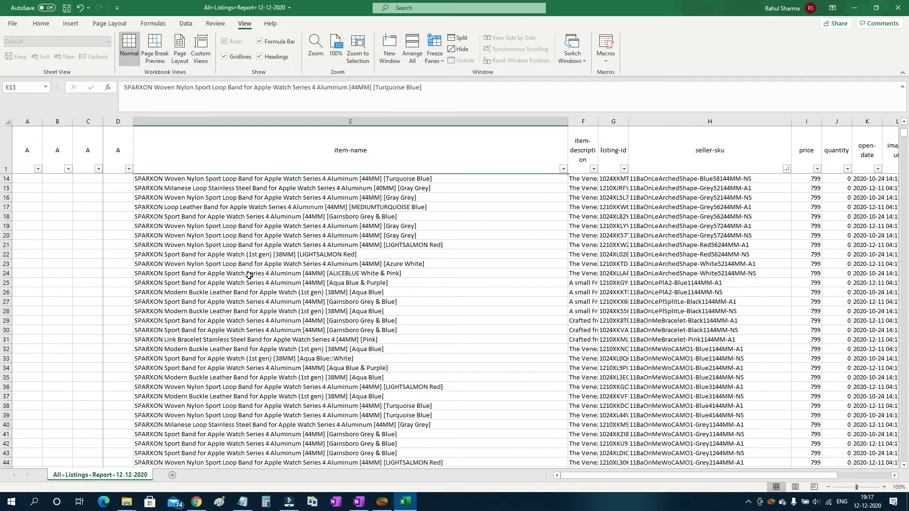
scroll(301, 312, down, 18)
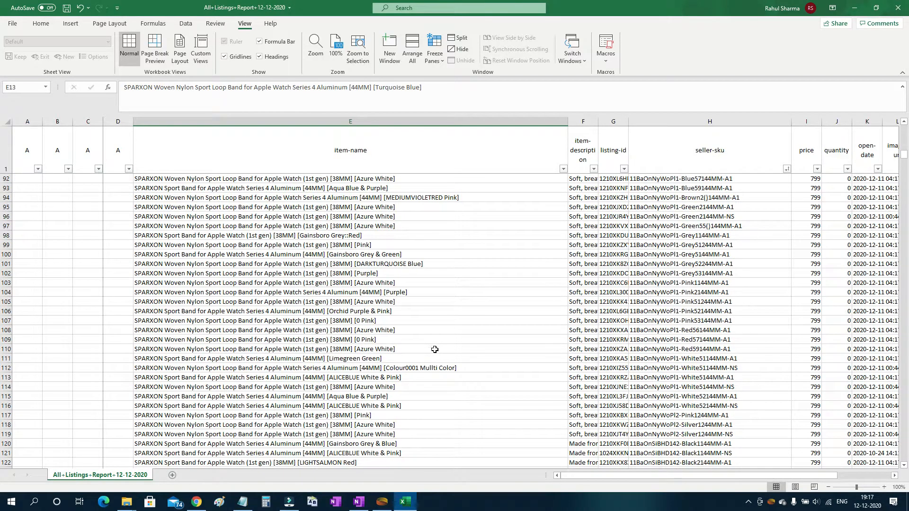
scroll(434, 347, down, 20)
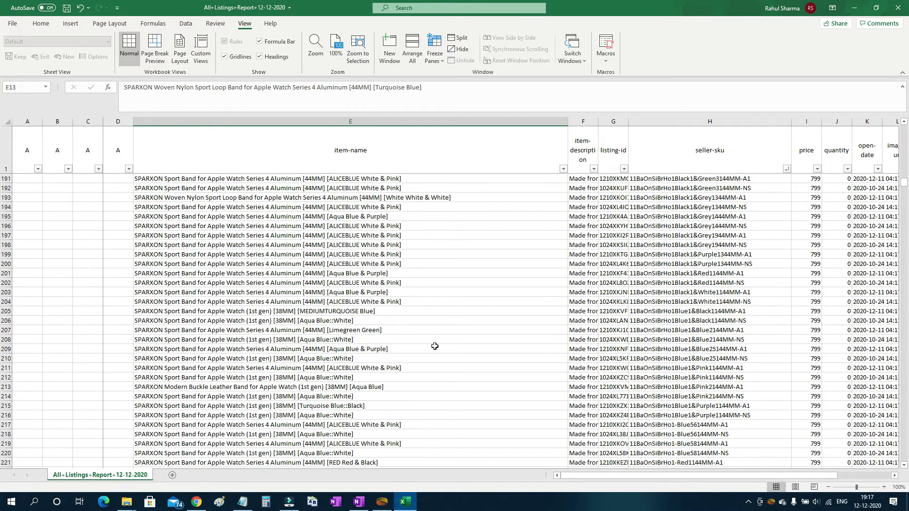
scroll(434, 346, down, 20)
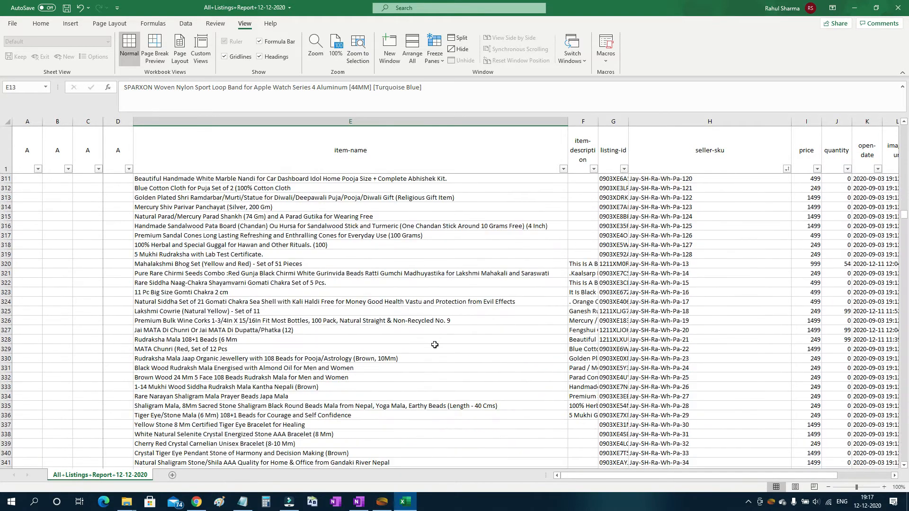
Look through the corrugated packing box and Jay-SH-Ra-Wh-Pa listings to compare item names with their seller SKUs.
scroll(434, 345, up, 16)
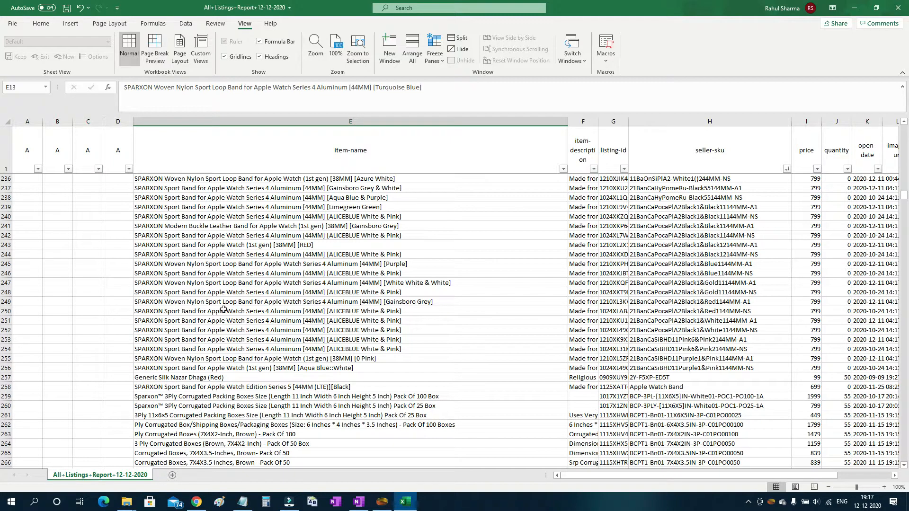
scroll(322, 310, down, 5)
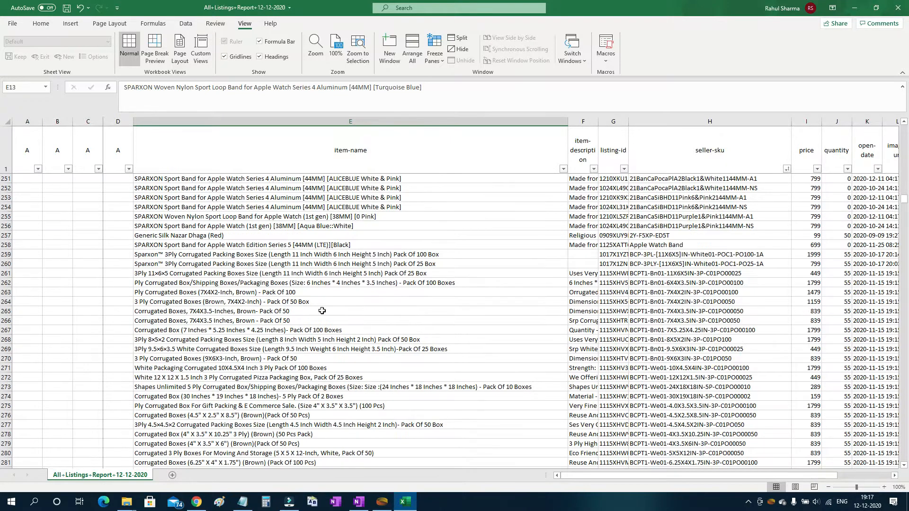
click(670, 341)
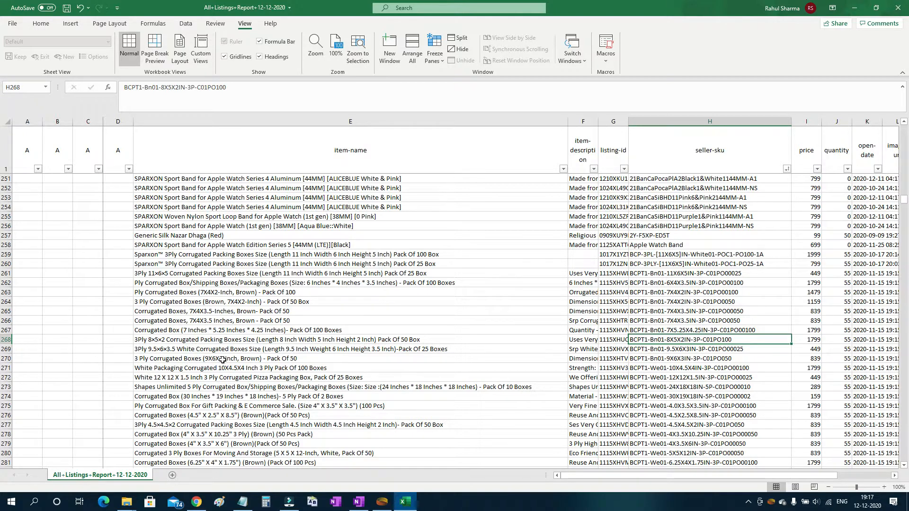
click(256, 370)
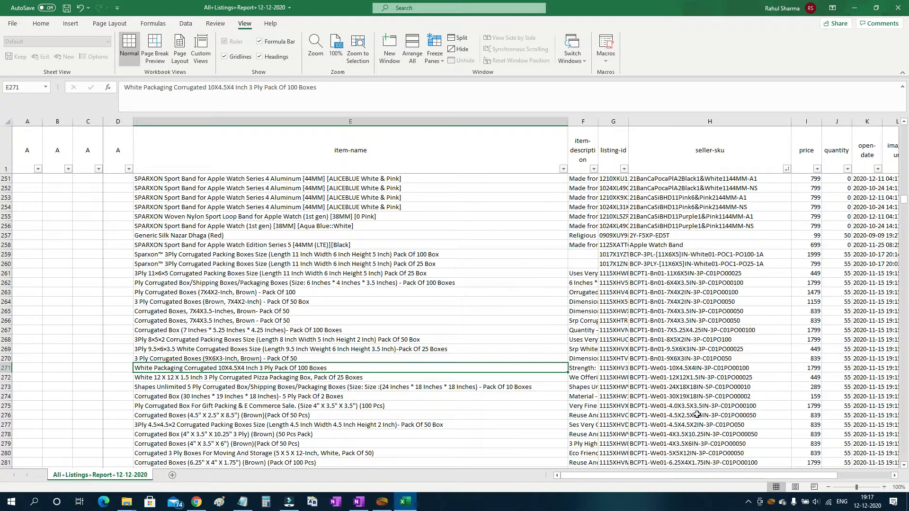
scroll(693, 392, down, 8)
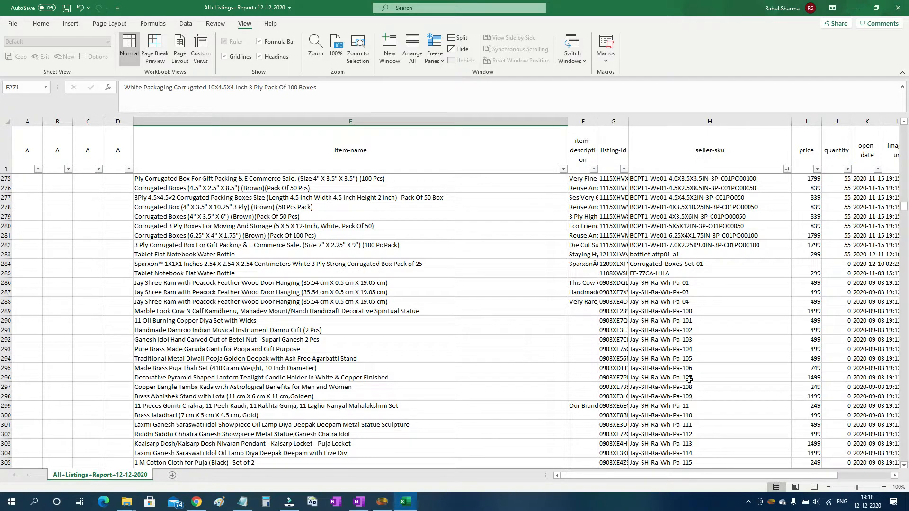
scroll(686, 354, down, 20)
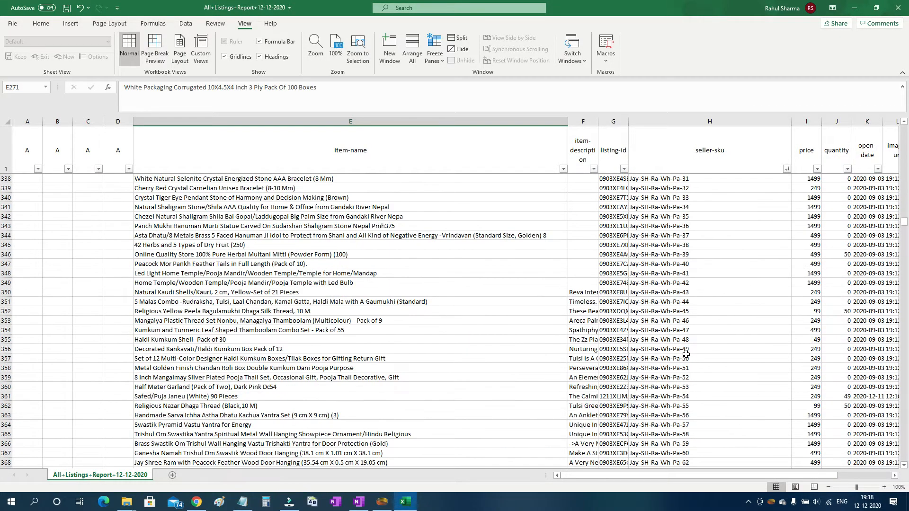
scroll(686, 354, down, 5)
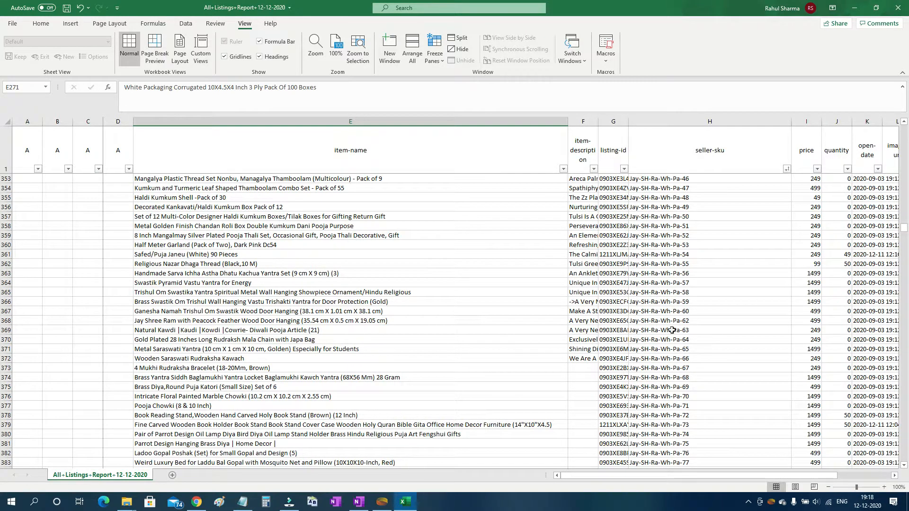
scroll(670, 306, down, 5)
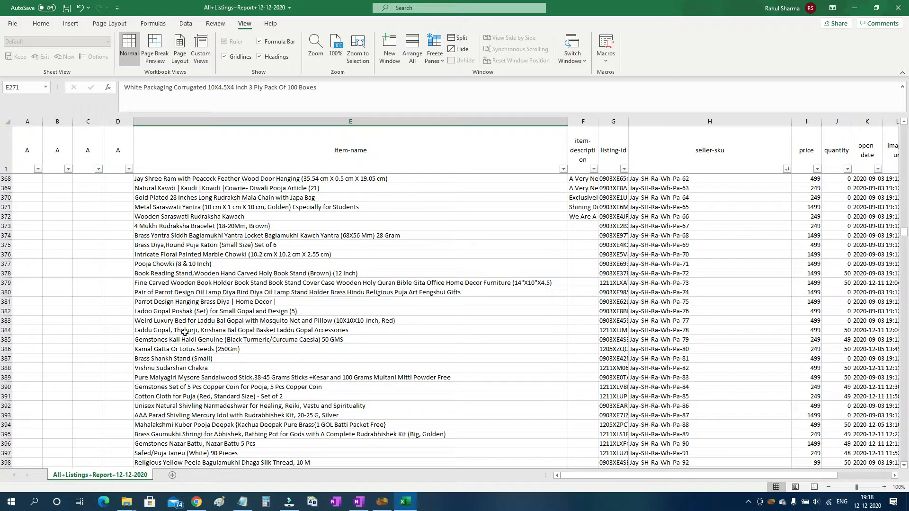
click(670, 243)
scroll(655, 351, down, 5)
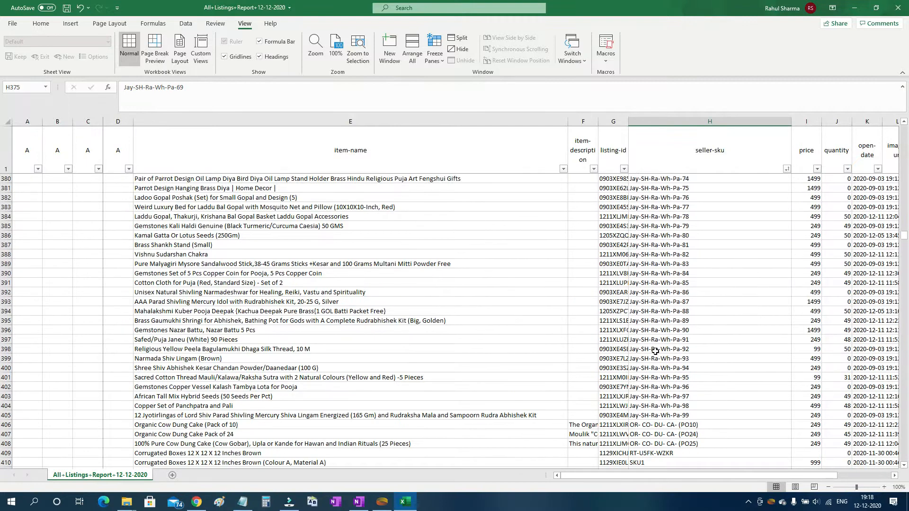
click(677, 283)
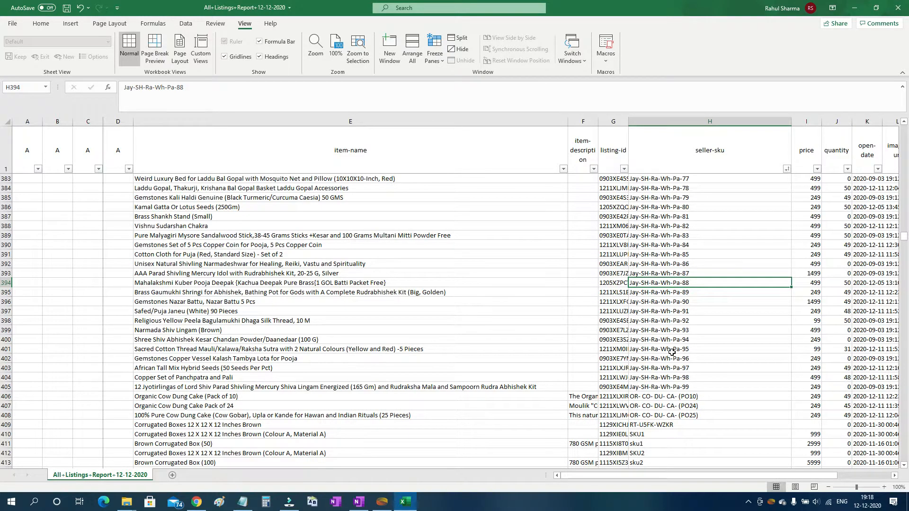
Highlight the whole Jay-SH-Ra-Wh-Pa SKU series from H286 to H405 and review the group back to its first row.
scroll(671, 353, up, 20)
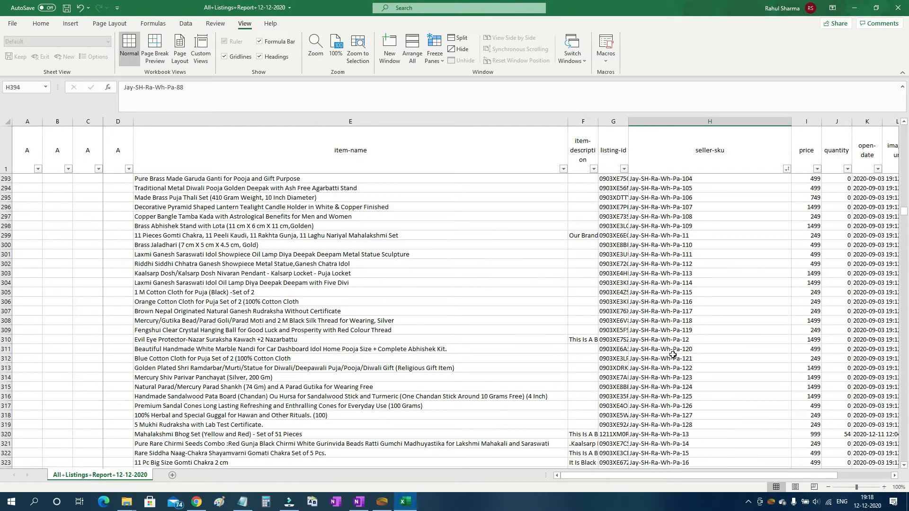
scroll(673, 354, up, 10)
drag(674, 399, 675, 509)
drag(671, 218, 672, 243)
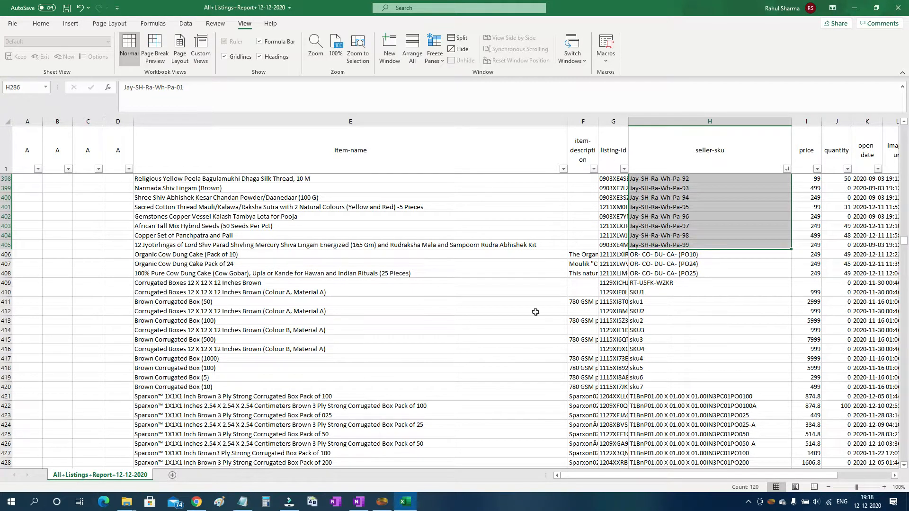
scroll(469, 365, up, 20)
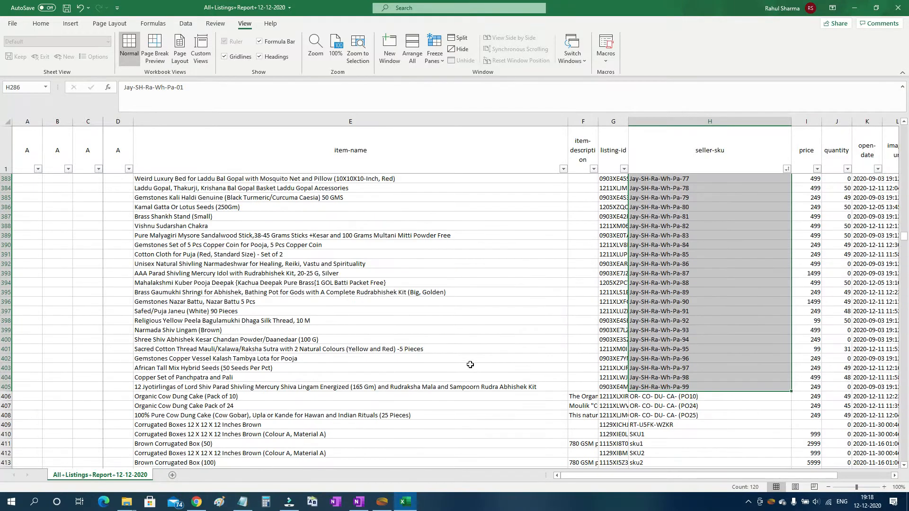
scroll(470, 364, up, 11)
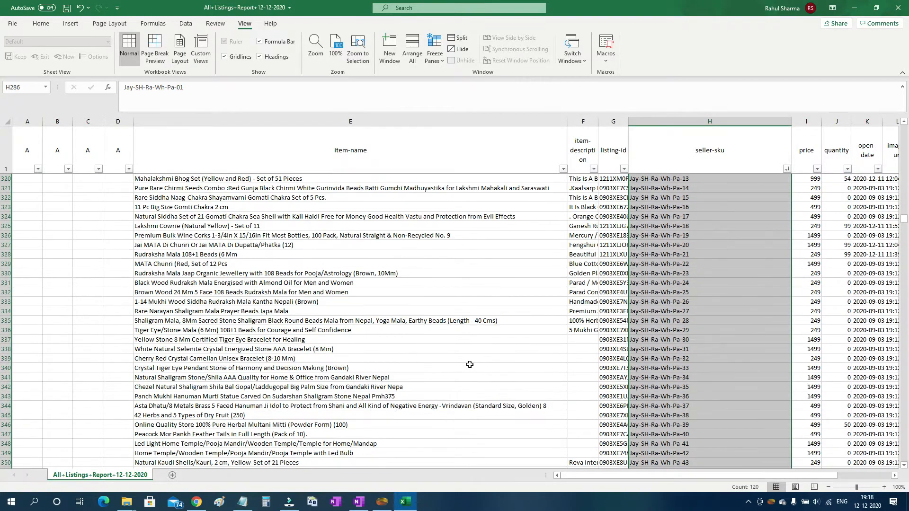
scroll(469, 365, up, 6)
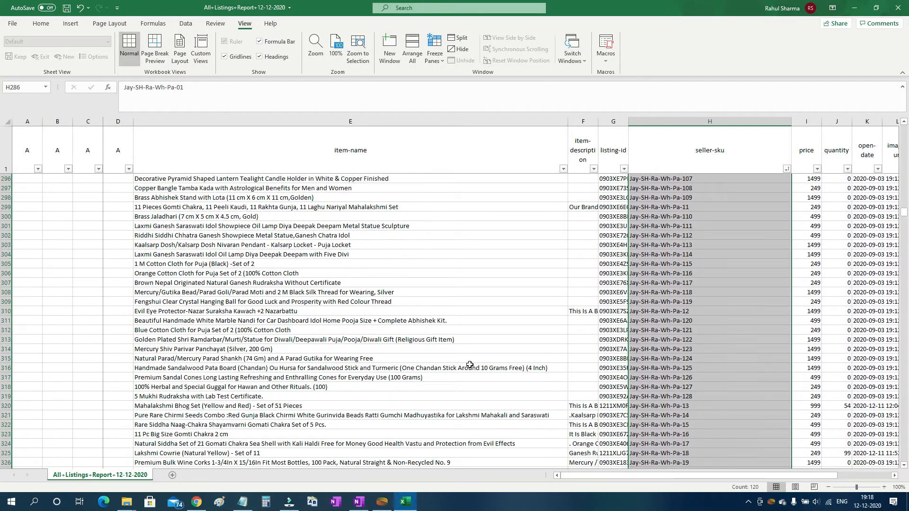
scroll(469, 364, up, 1)
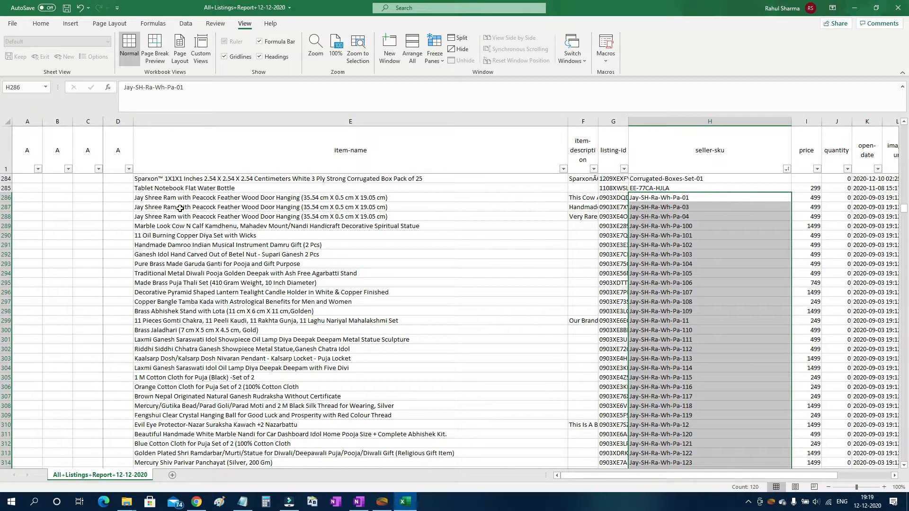
Enter the category label Puja in cell B286, beside the first Jay-SH-Ra-Wh-Pa listing.
click(114, 197)
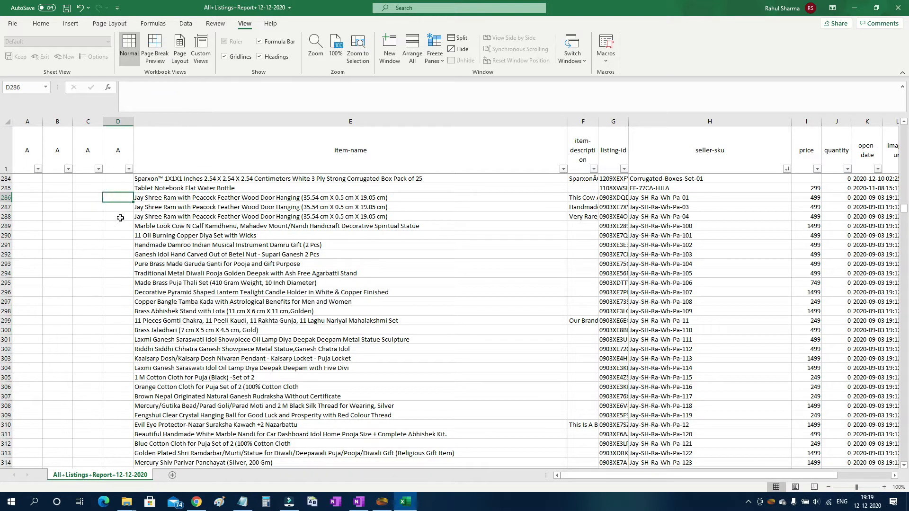
click(90, 200)
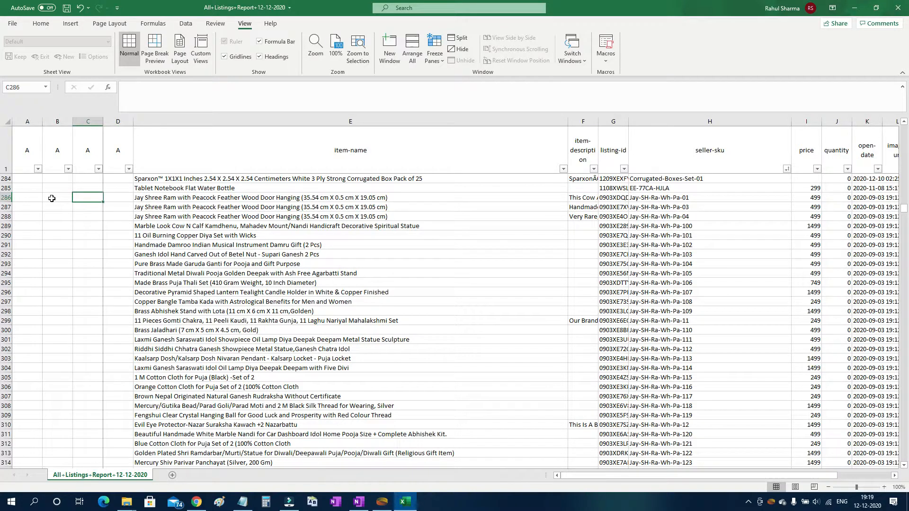
click(51, 199)
text(P)
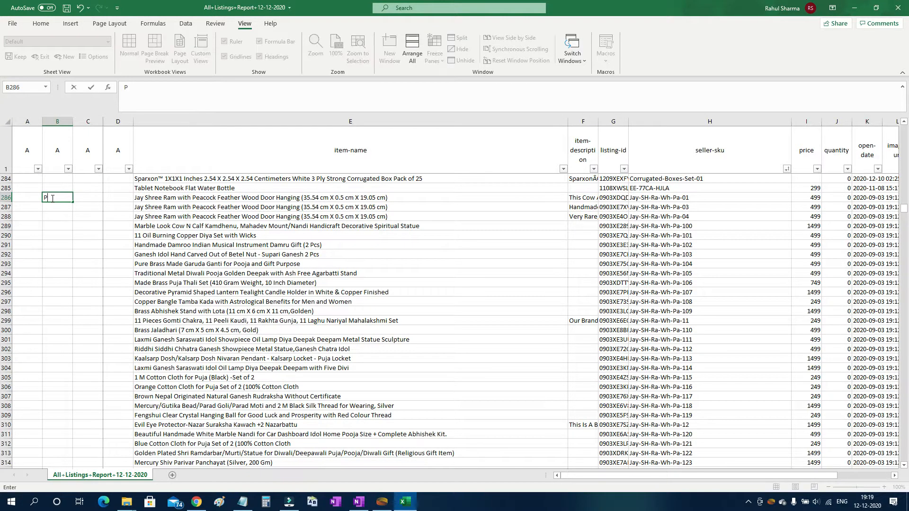
text(uja)
key(Return)
Fill the Puja label down column B from B286 to B405 and check it back to the first labelled row.
click(52, 199)
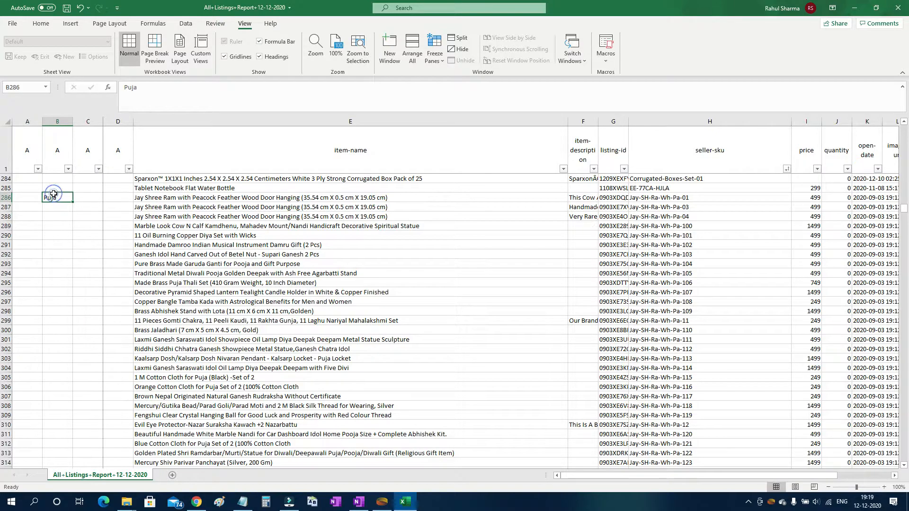
drag(72, 204, 94, 345)
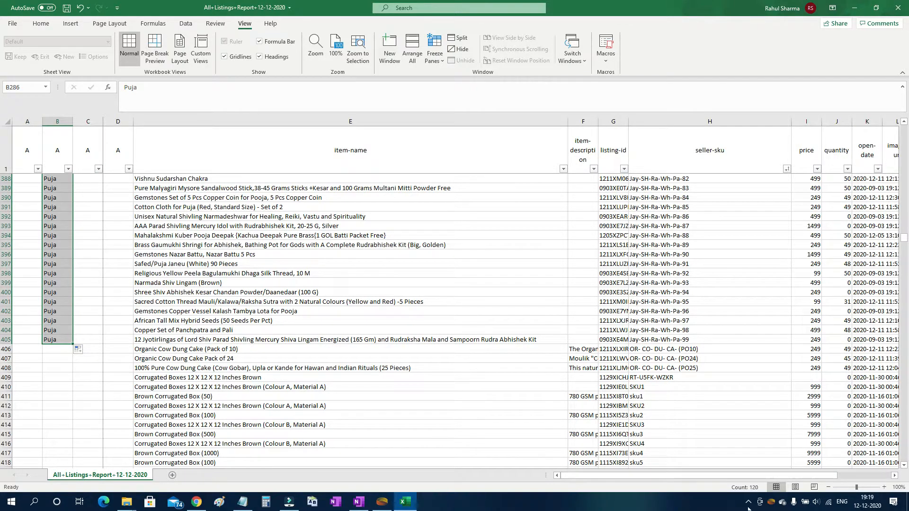
scroll(541, 400, up, 20)
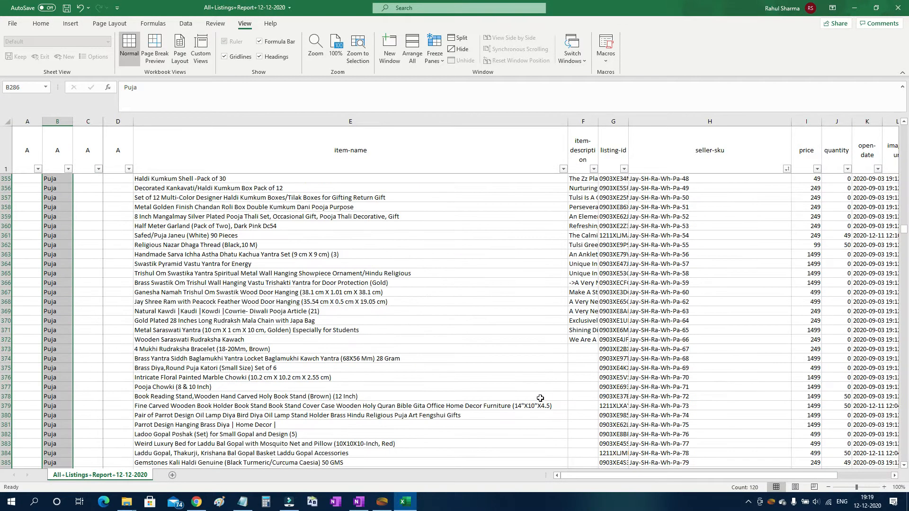
scroll(541, 393, up, 8)
scroll(541, 393, down, 3)
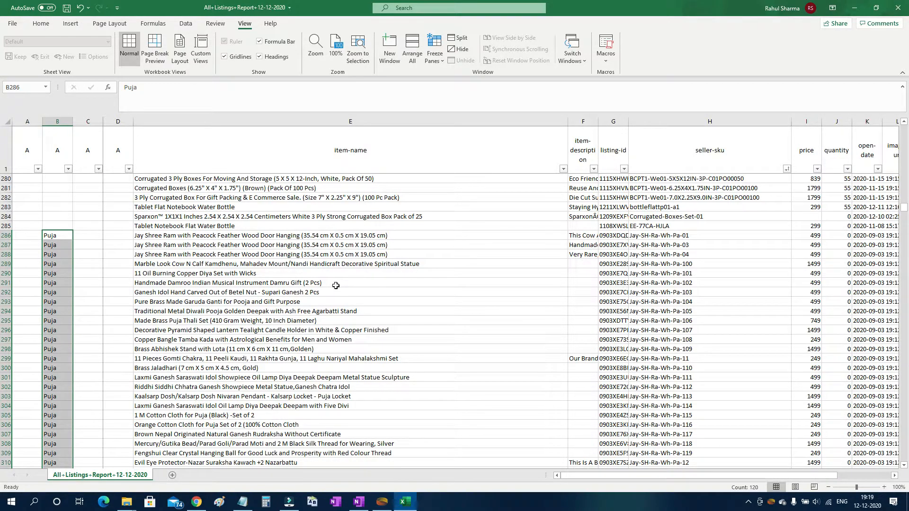
Filter column B to exclude blanks so that only the Puja listings are shown.
click(120, 269)
click(68, 169)
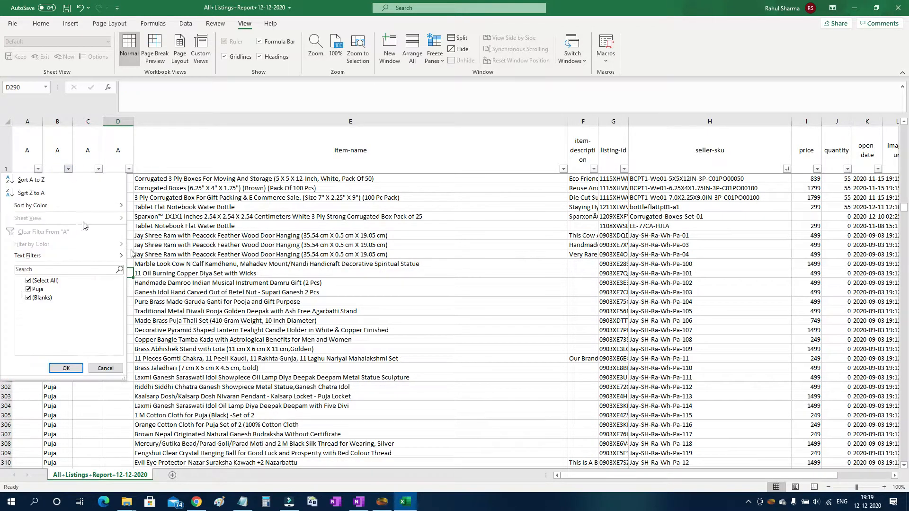
click(39, 298)
click(66, 368)
scroll(323, 199, down, 1)
scroll(324, 199, up, 1)
Select all filtered item names from E286 to E405 and review the list of Puja products.
click(367, 159)
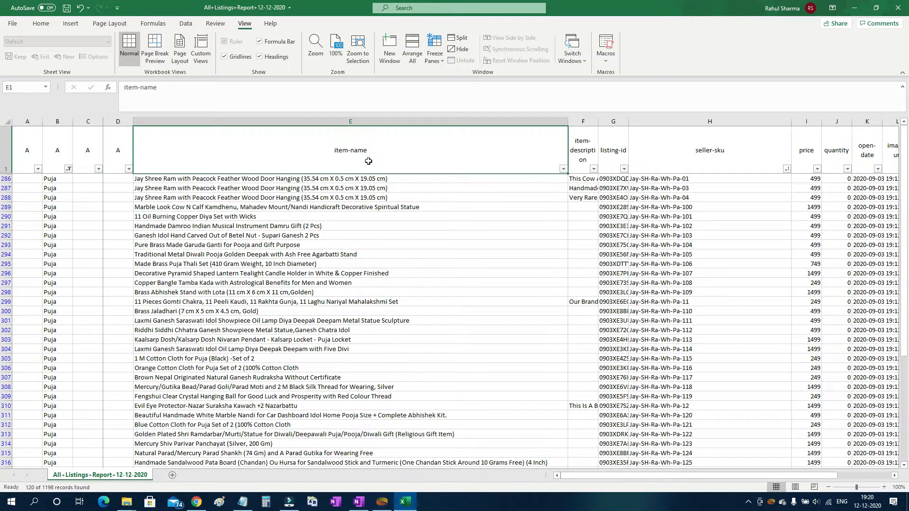
key(Down)
key(ctrl+shift+Down)
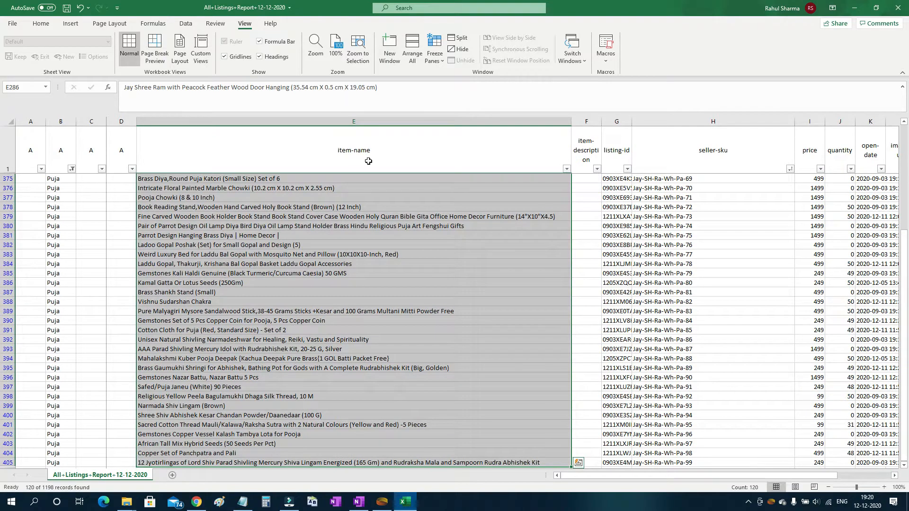
scroll(369, 161, up, 20)
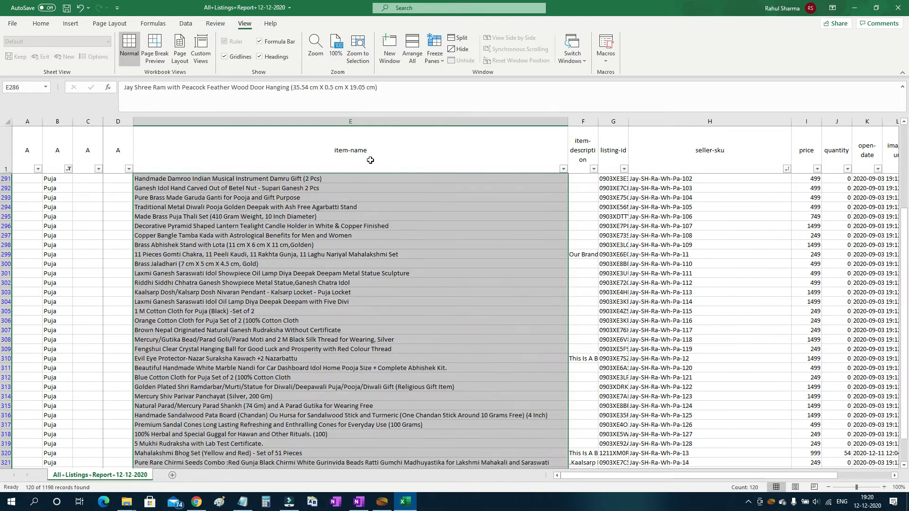
Narrow the seller-sku column H and check the price and quantity cells of the filtered Puja listings.
drag(794, 122, 728, 135)
click(747, 180)
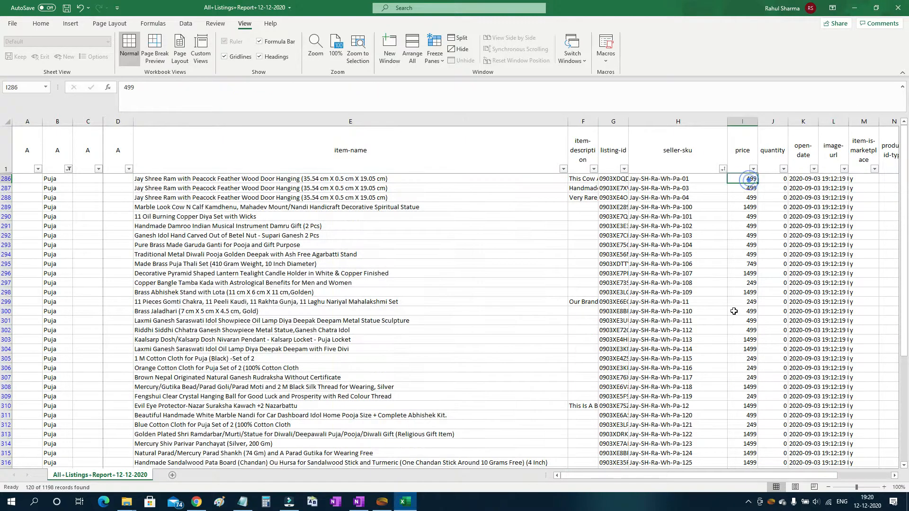
drag(778, 181, 776, 188)
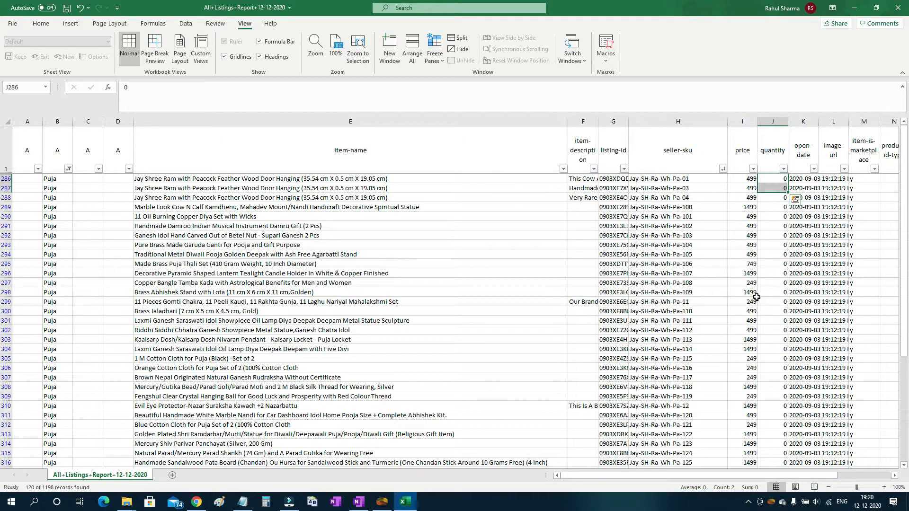
click(767, 282)
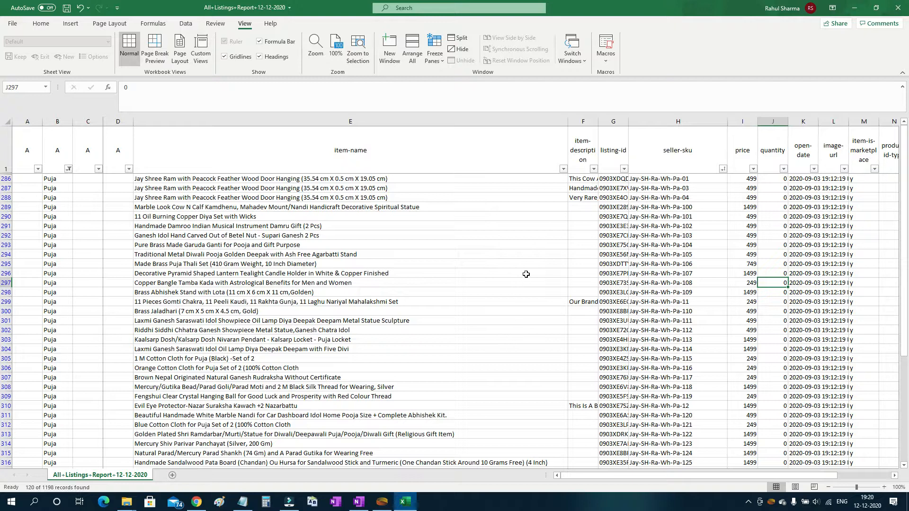
Sort the filtered Puja listings by item-name from A to Z and go through the first product names.
click(563, 168)
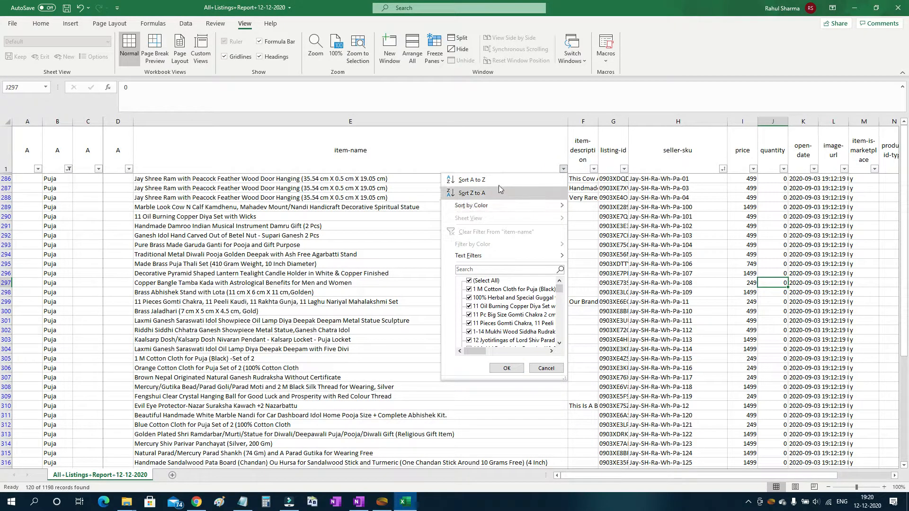
click(478, 180)
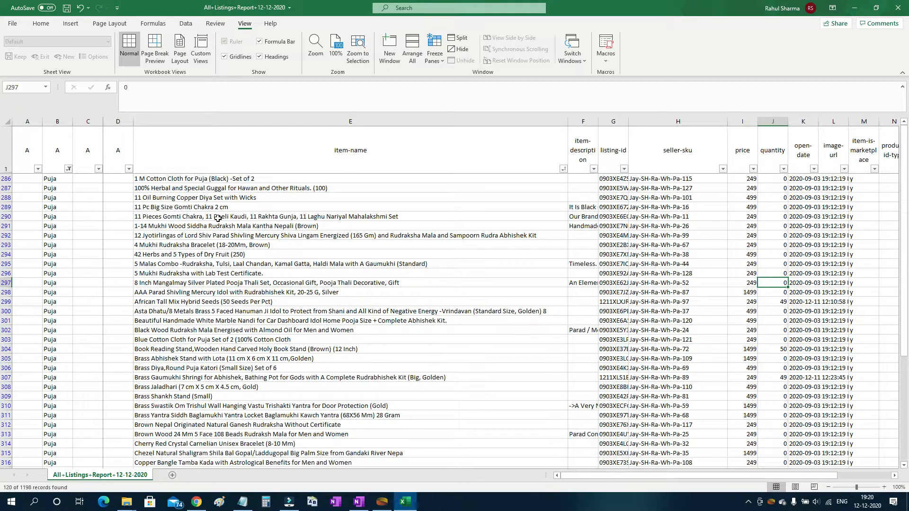
click(219, 180)
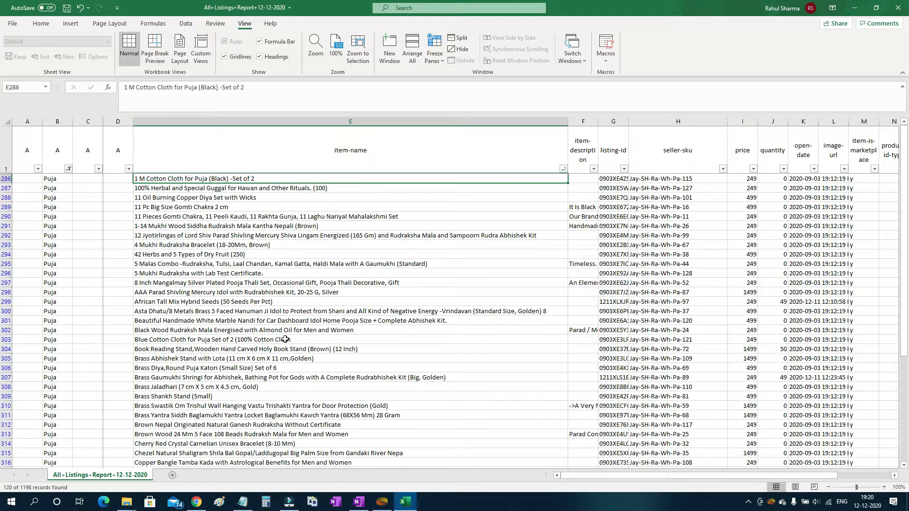
key(Down)
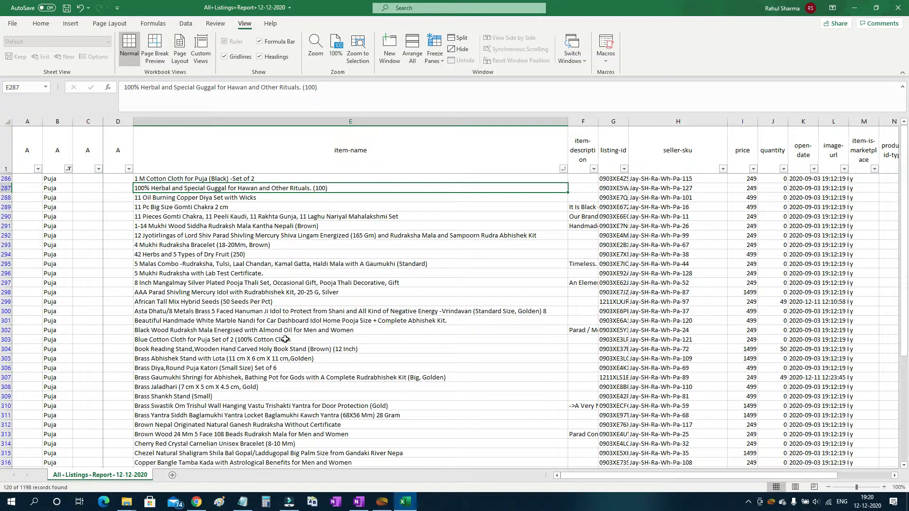
key(Down)
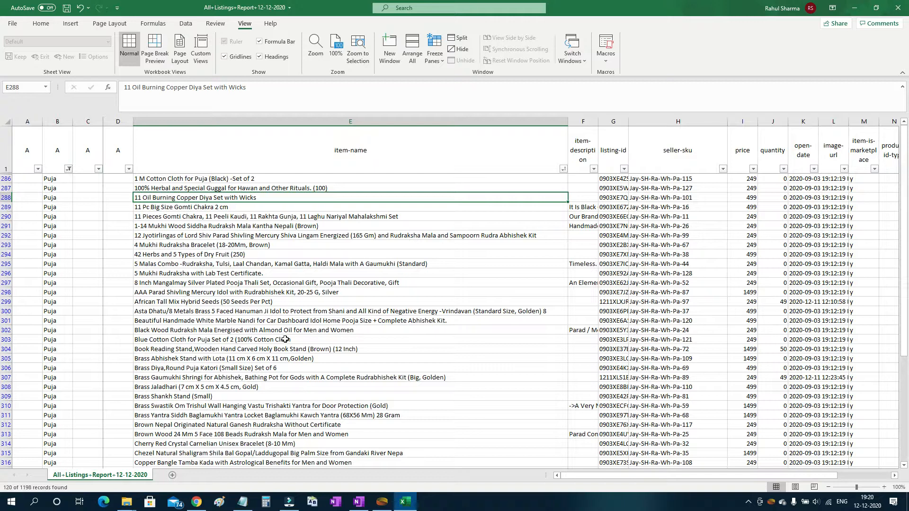
Search the report for "cotton", list all matches and step through them to the blue cotton cloth listing.
key(Up)
key(Up)
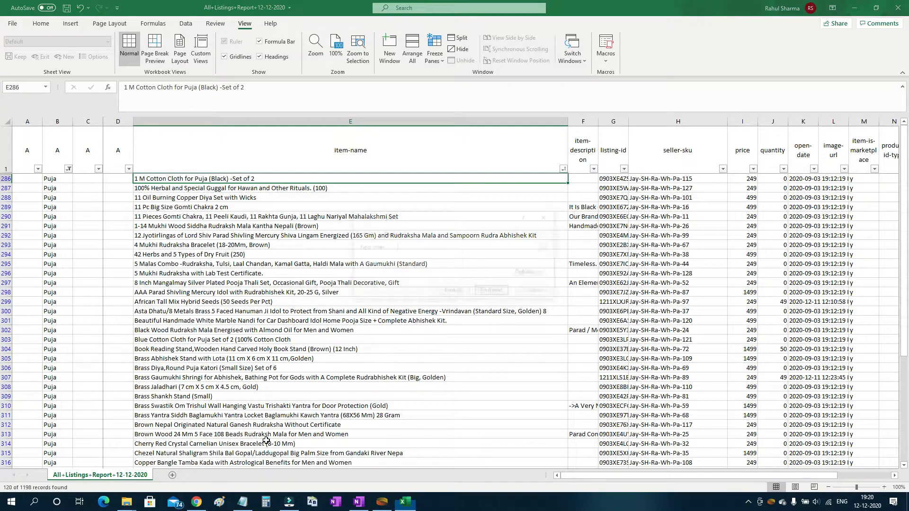
key(ctrl+f)
text(cotton)
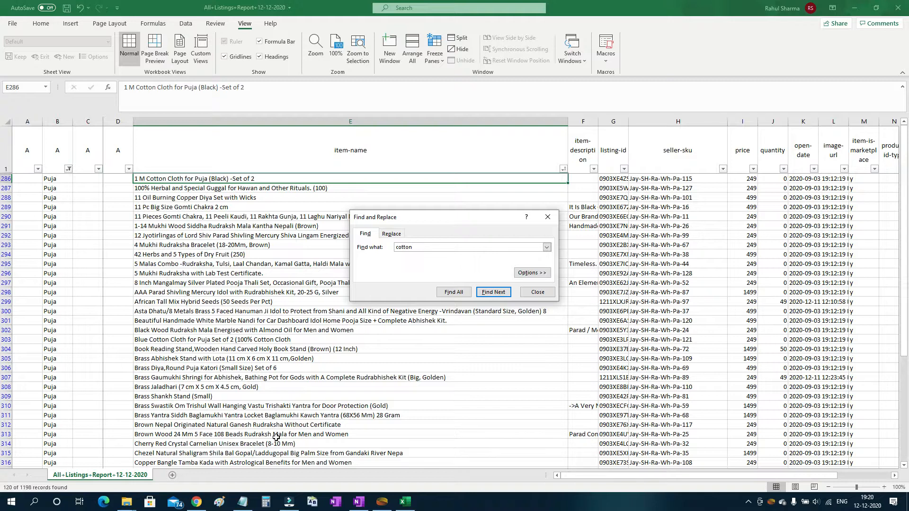
click(453, 292)
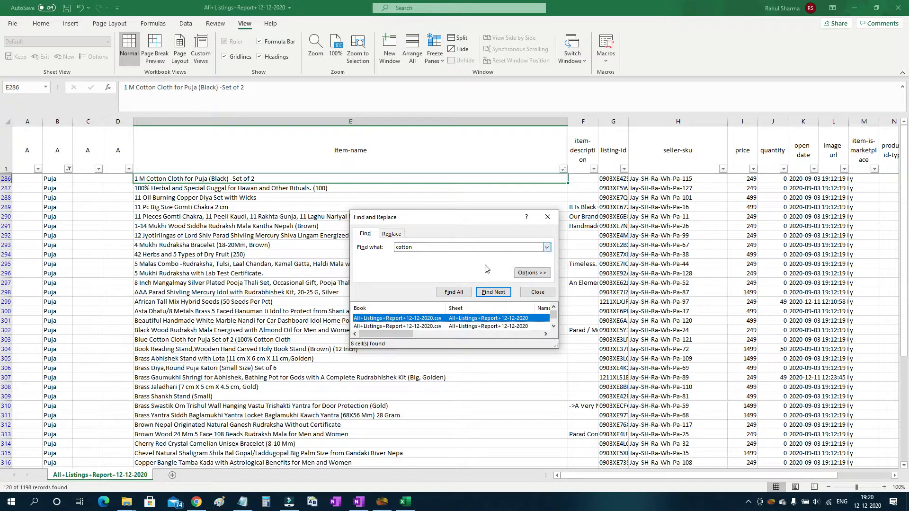
click(493, 292)
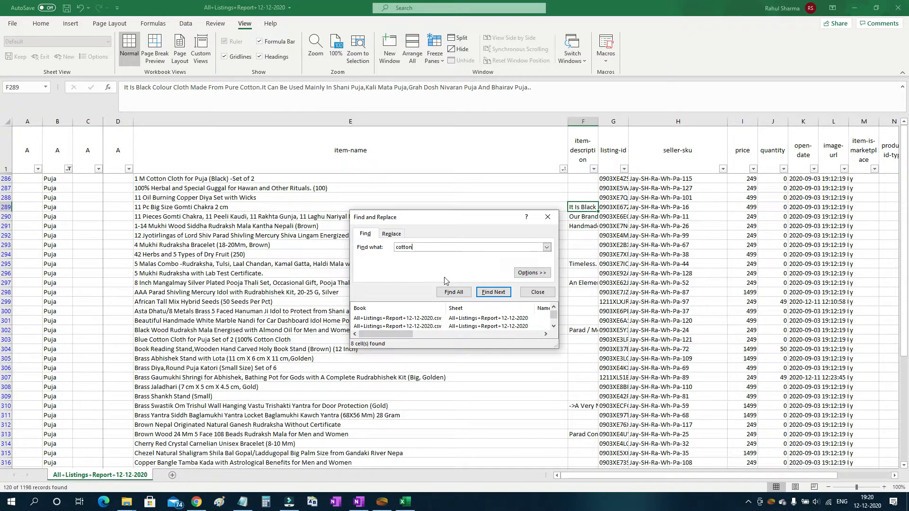
click(501, 294)
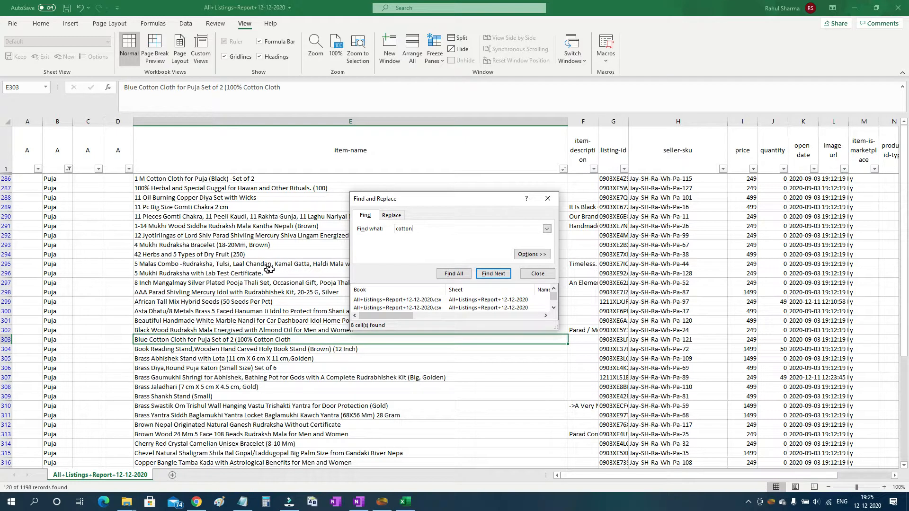
click(536, 276)
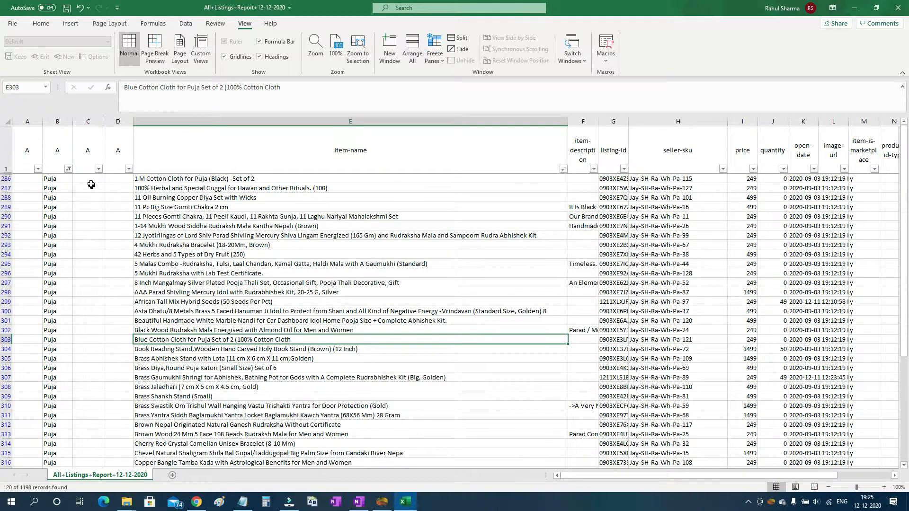
Check the empty helper cells in columns C and D beside the first Puja listings.
drag(86, 178, 84, 263)
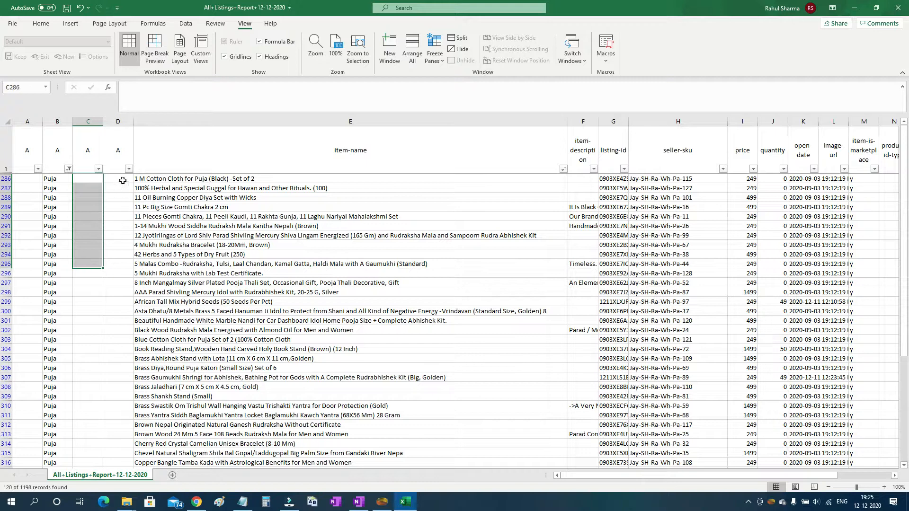
drag(124, 178, 114, 253)
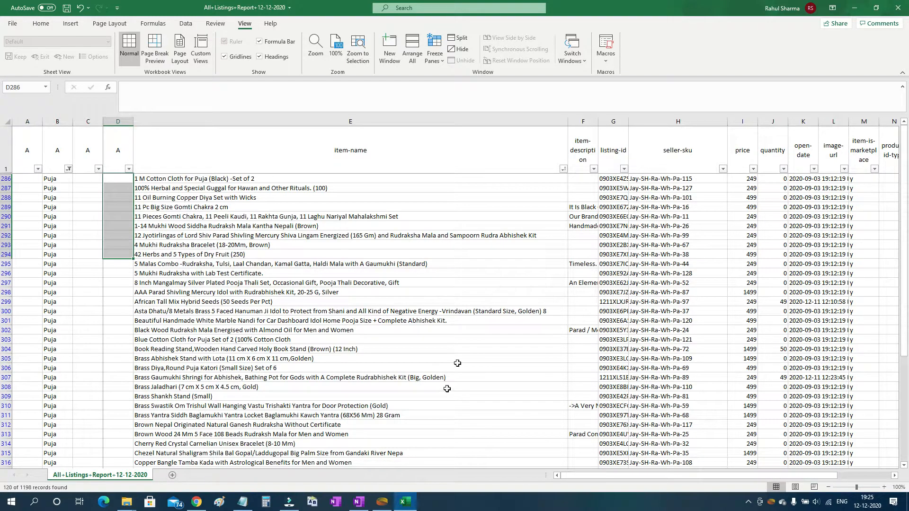
click(103, 317)
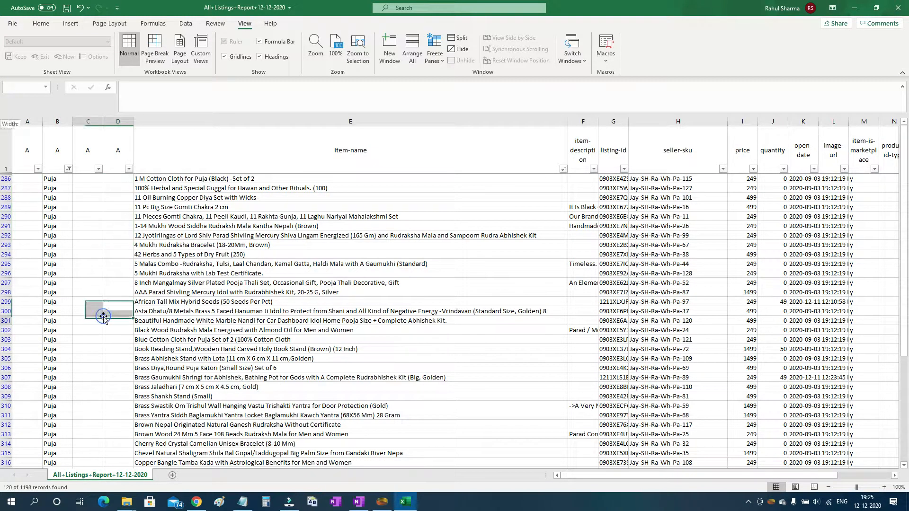
click(106, 254)
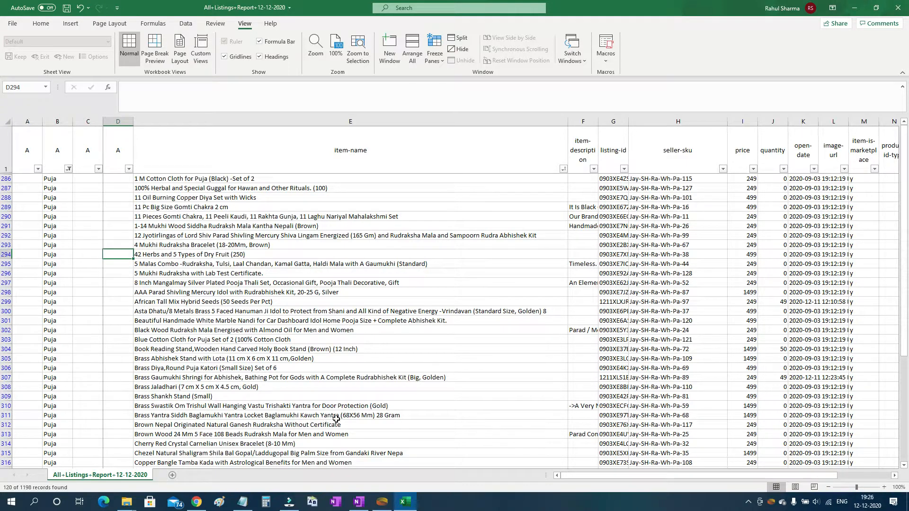
Look across the report's remaining columns as far as maximum-retail-price and return to the item names.
click(876, 8)
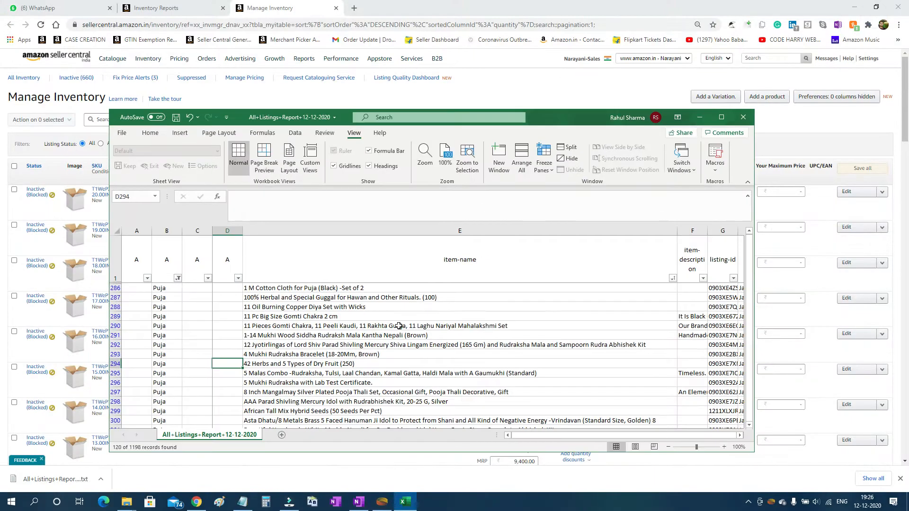
click(721, 117)
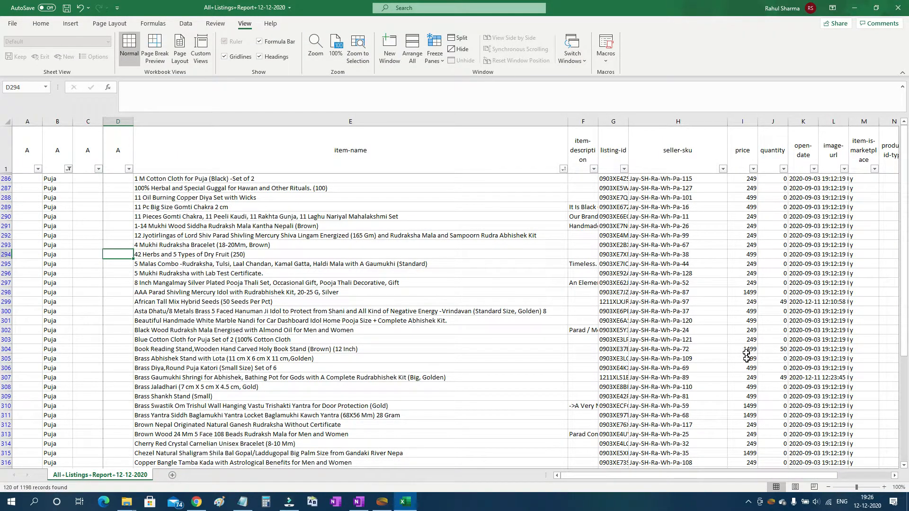
drag(794, 475, 859, 476)
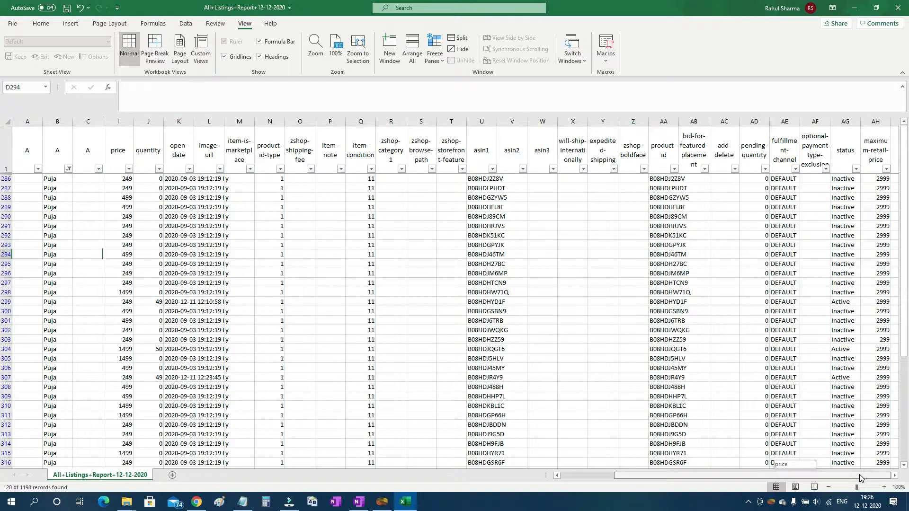
drag(858, 474, 770, 476)
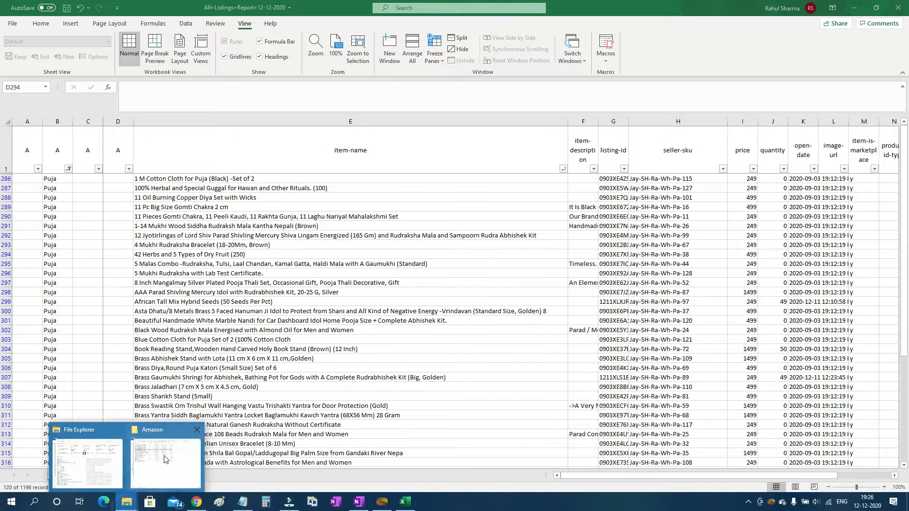
Open the UPCs-NarayaniSales-Amazon-B workbook from the Amazon folder.
click(168, 464)
click(475, 316)
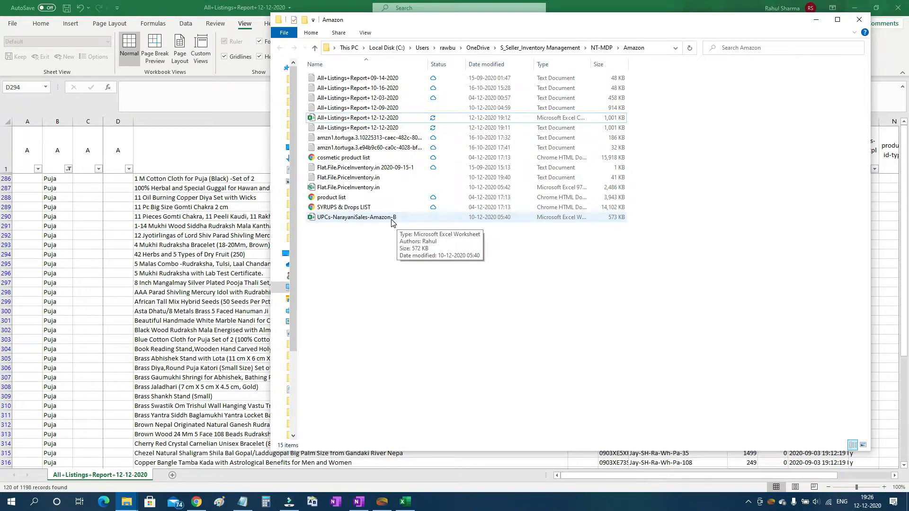
double_click(391, 220)
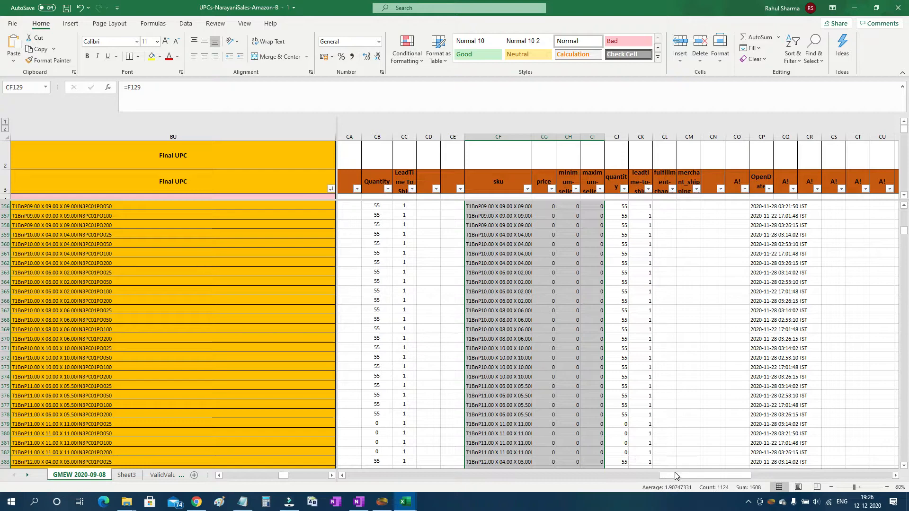
Go through the GMEW 2020-09-08 sheet's report values and locate the UPC component columns for the Puja Article rows.
drag(674, 474, 348, 483)
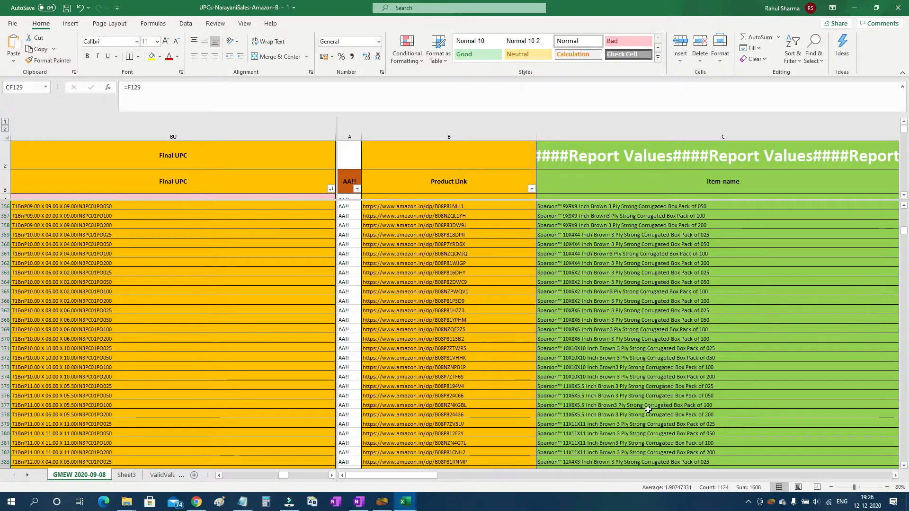
click(479, 474)
click(493, 476)
click(497, 476)
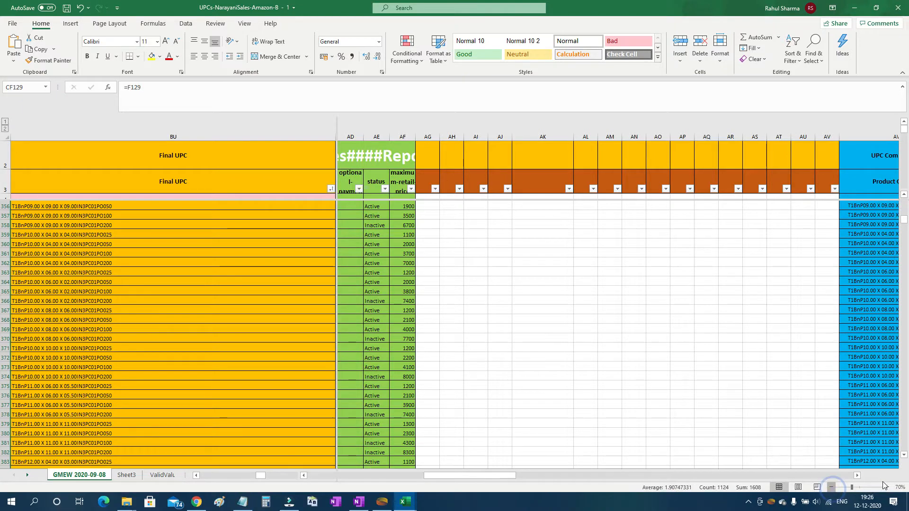
click(830, 487)
click(894, 476)
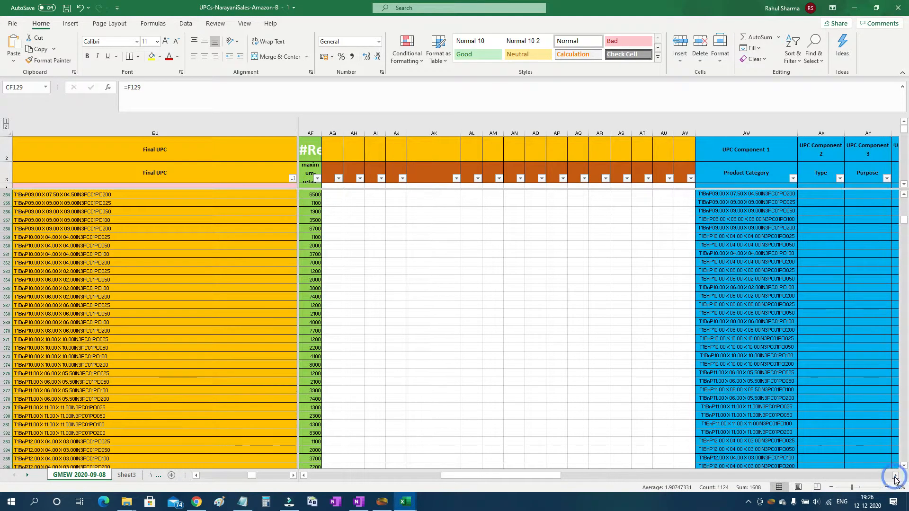
click(894, 475)
scroll(456, 323, up, 20)
scroll(456, 324, up, 20)
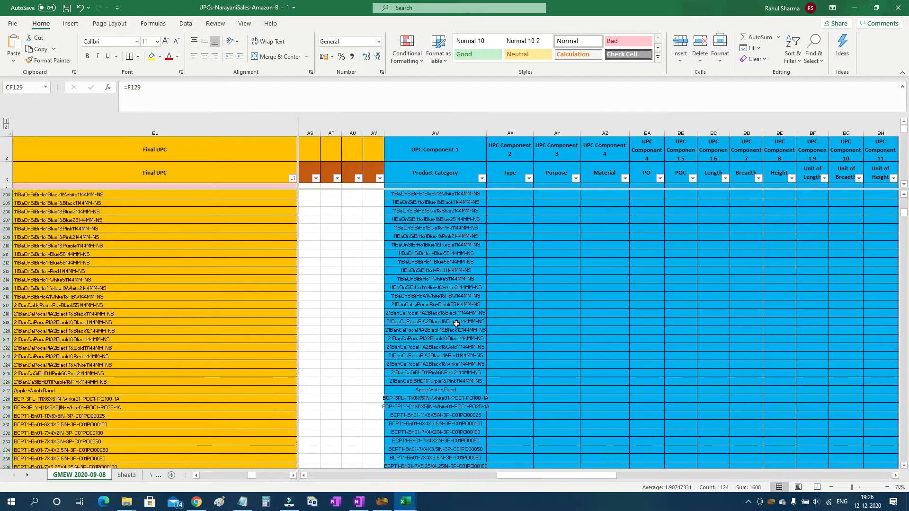
scroll(491, 337, up, 20)
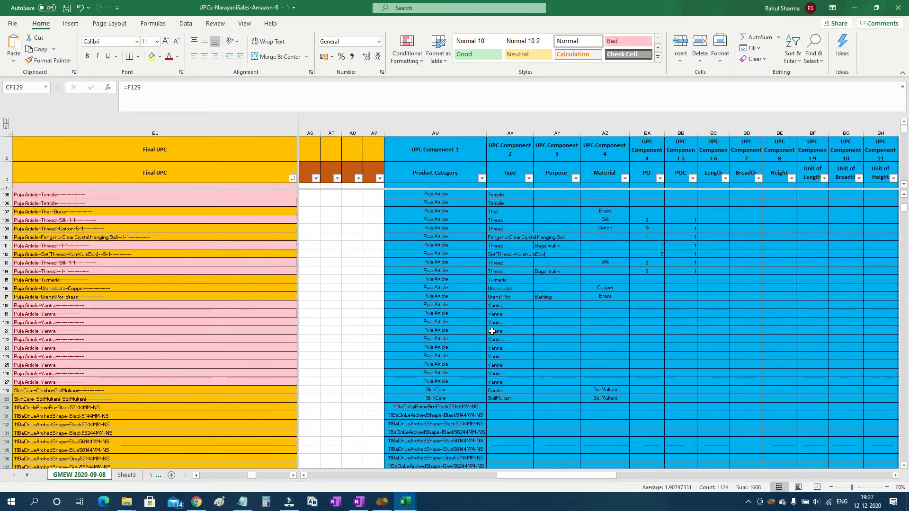
scroll(492, 332, up, 11)
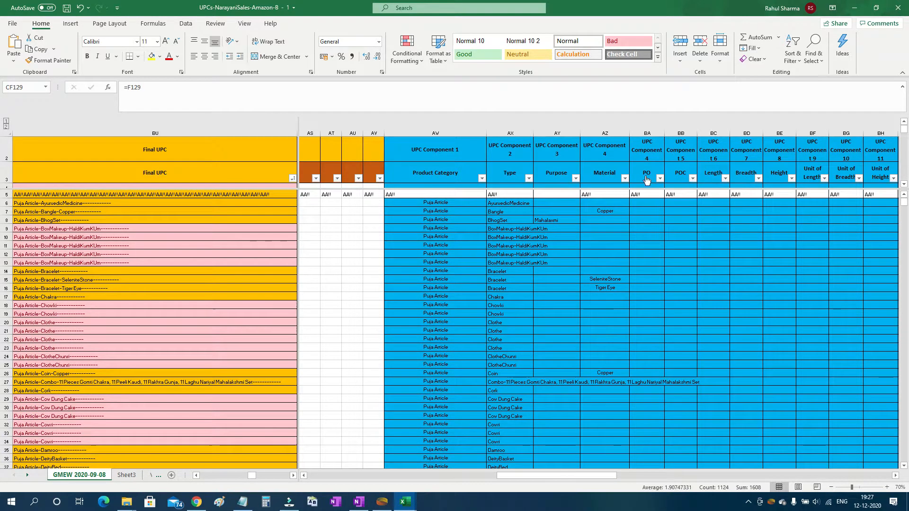
Examine the Product Category, Type and Material entries of the first Puja Article rows.
click(431, 240)
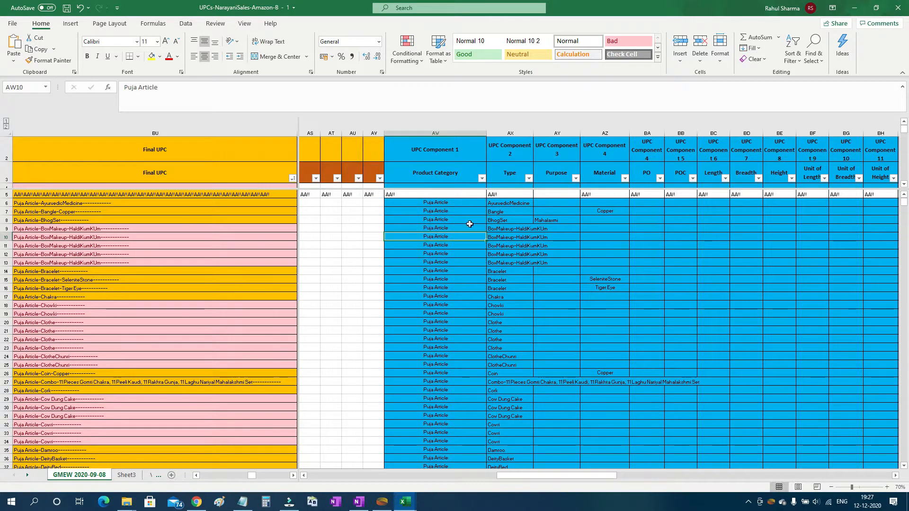
click(497, 212)
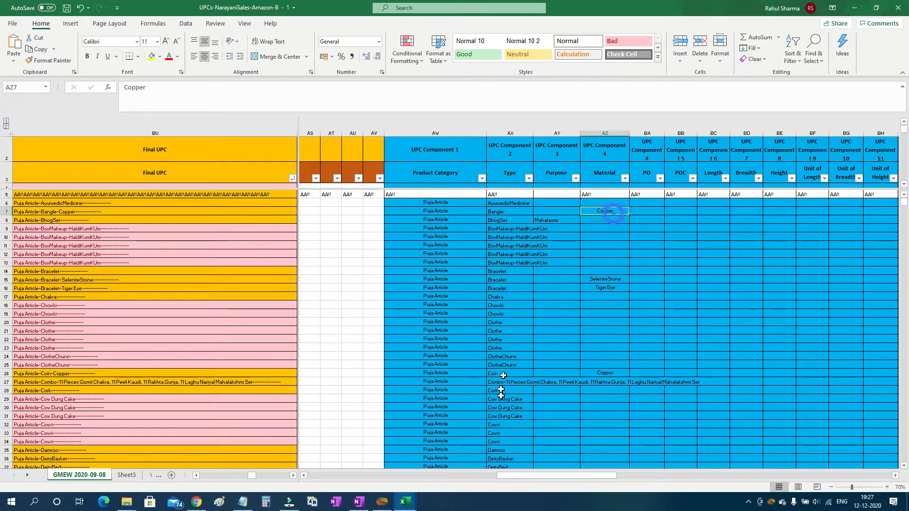
click(457, 246)
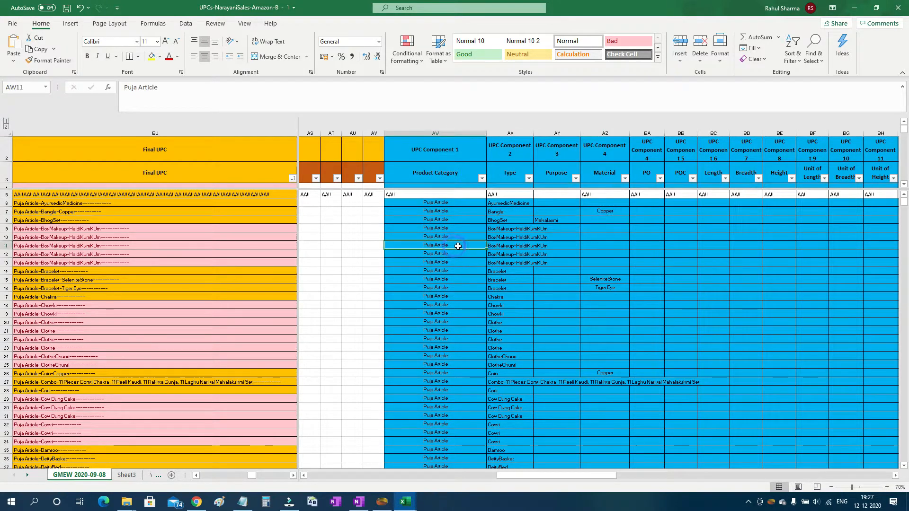
click(509, 246)
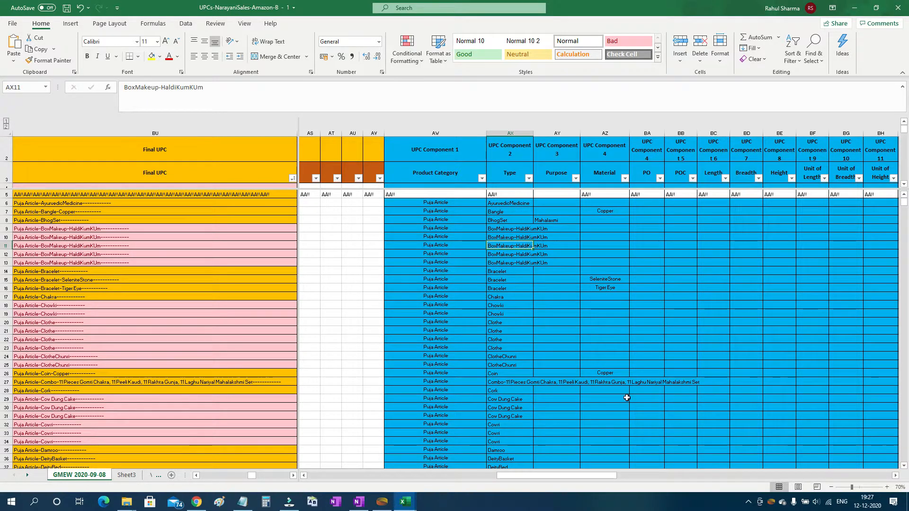
click(481, 179)
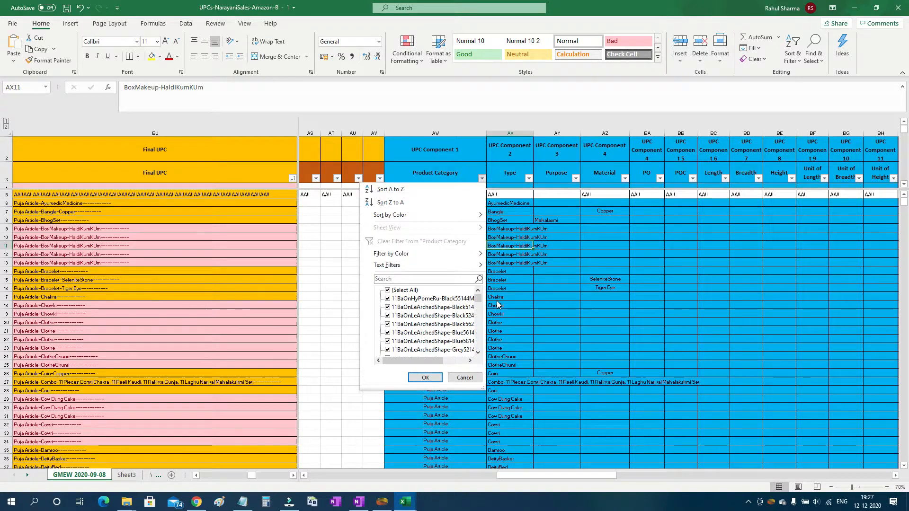
click(421, 281)
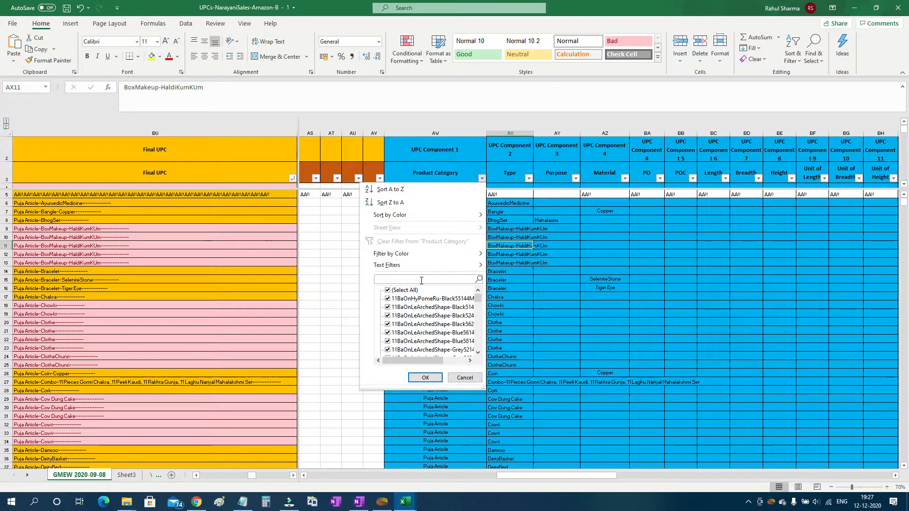
click(664, 358)
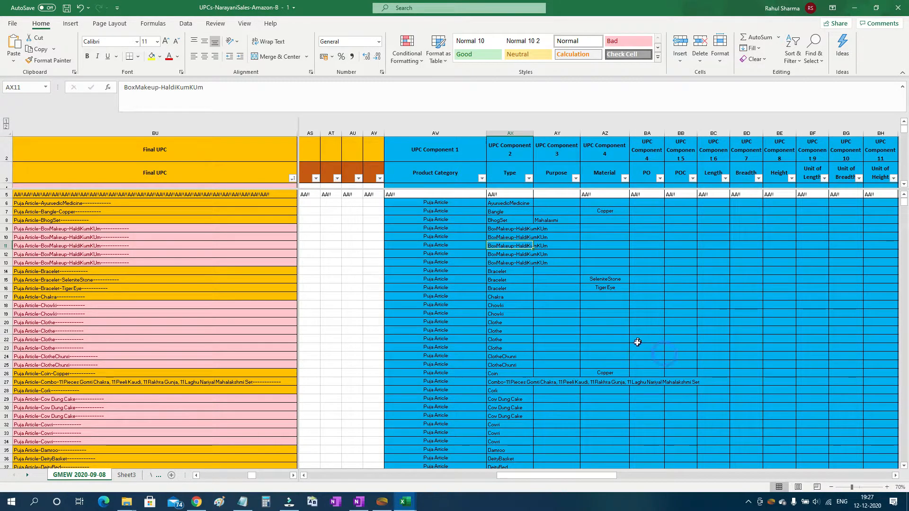
Review the sku, price and quantity columns and the combined Final UPC column for the Puja articles.
click(885, 476)
click(885, 476)
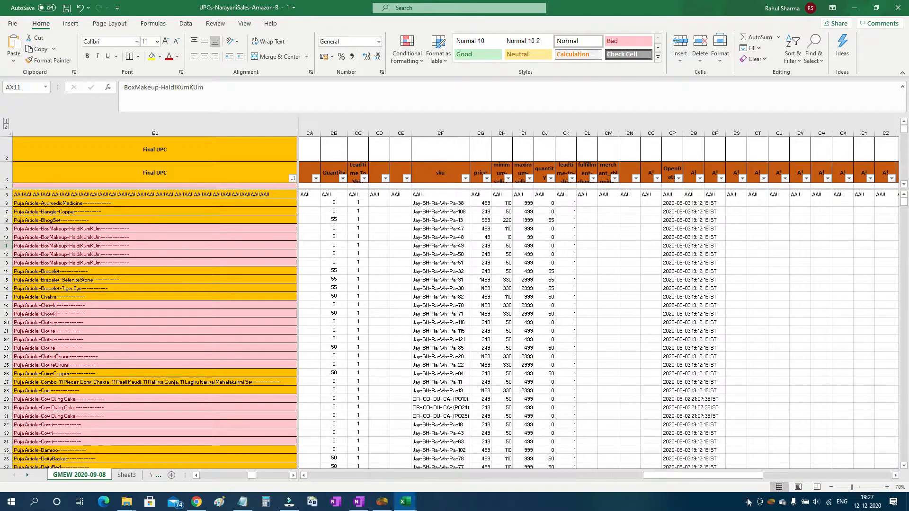
click(626, 476)
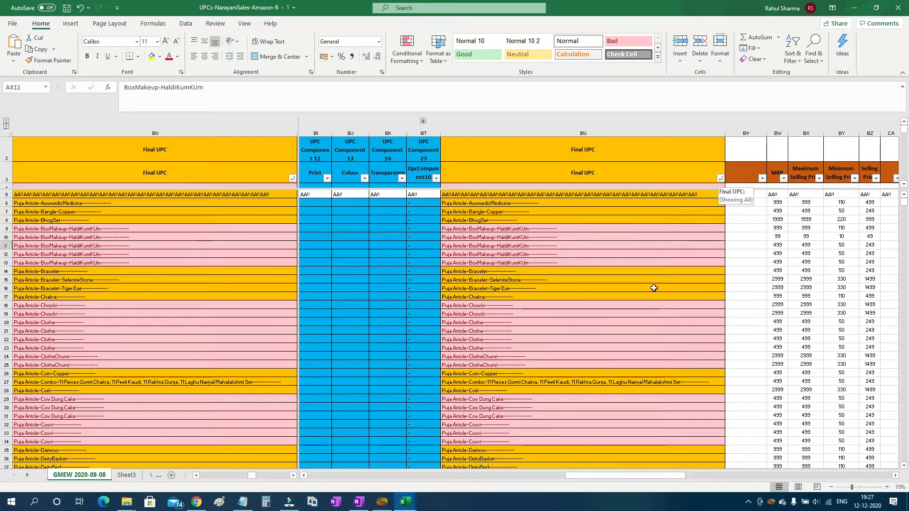
Zoom the sheet to 100% and compare the Final UPC entries with the UPC component columns, checking row 15 from Final UPC through CE.
click(886, 487)
click(886, 487)
click(887, 487)
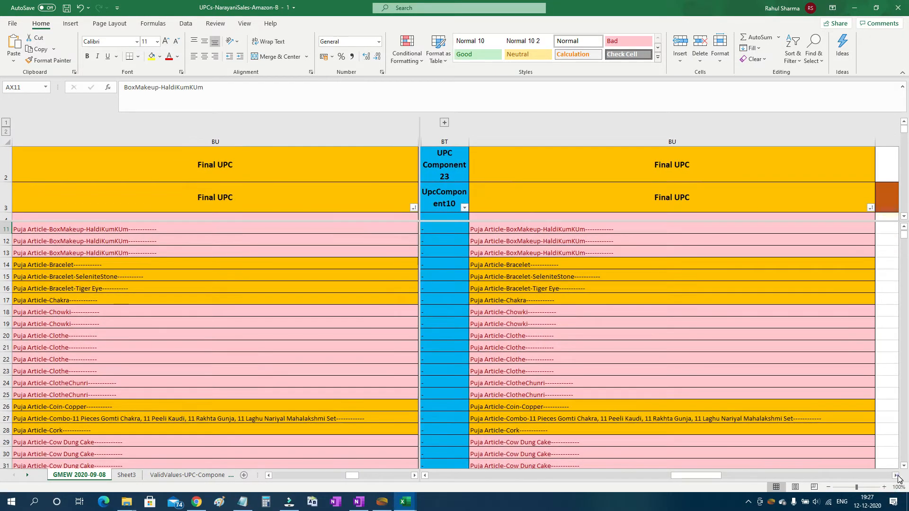
click(895, 475)
click(895, 475)
click(560, 476)
click(551, 476)
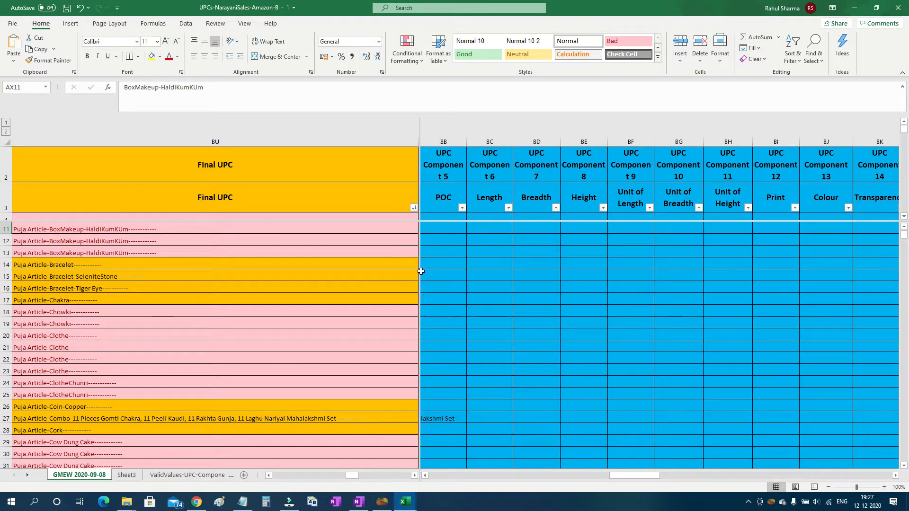
drag(418, 270, 334, 280)
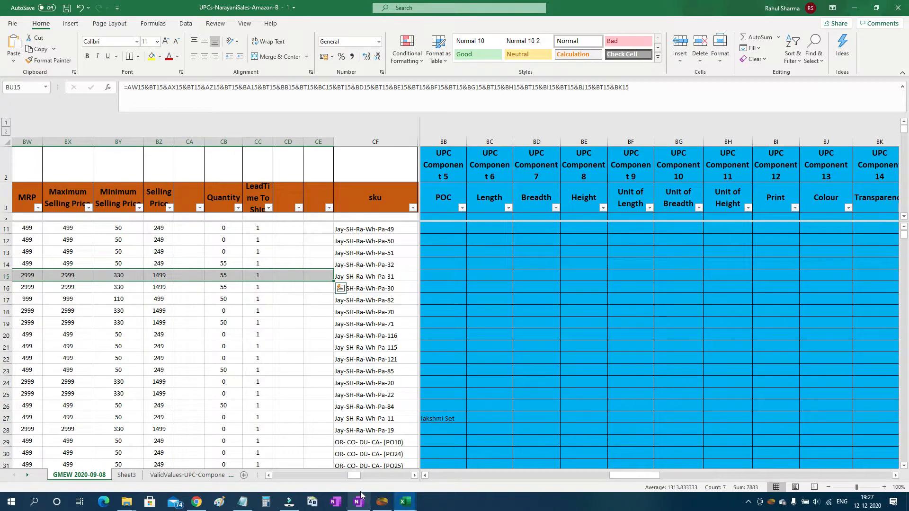
mouse_move(377, 479)
mouse_down()
mouse_move(300, 481)
mouse_move(368, 474)
mouse_up()
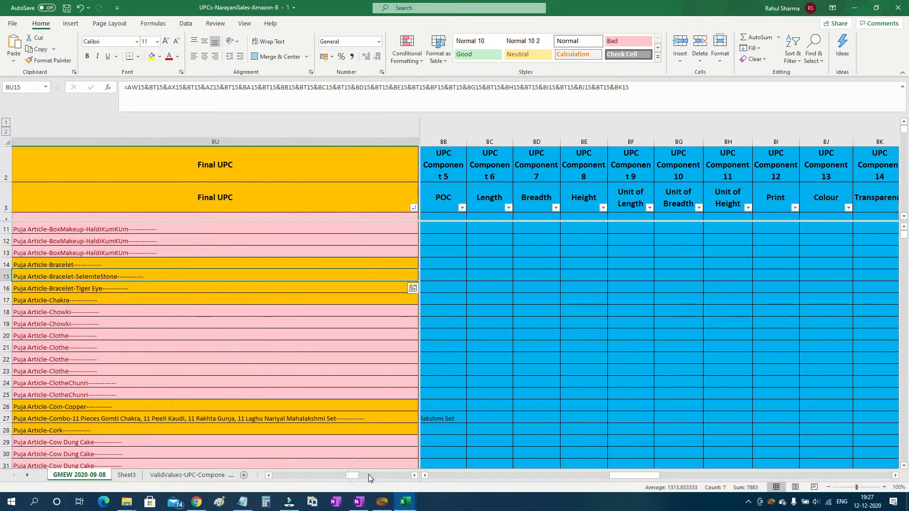
Widen the pane that shows the Final UPC column and review its Puja Article entries alongside the adjacent component columns.
drag(419, 334, 509, 331)
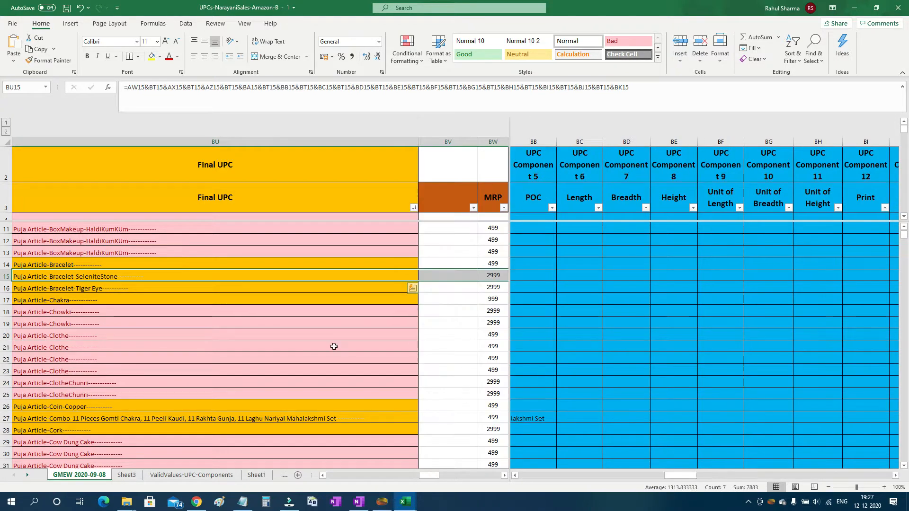
click(322, 475)
scroll(368, 405, down, 2)
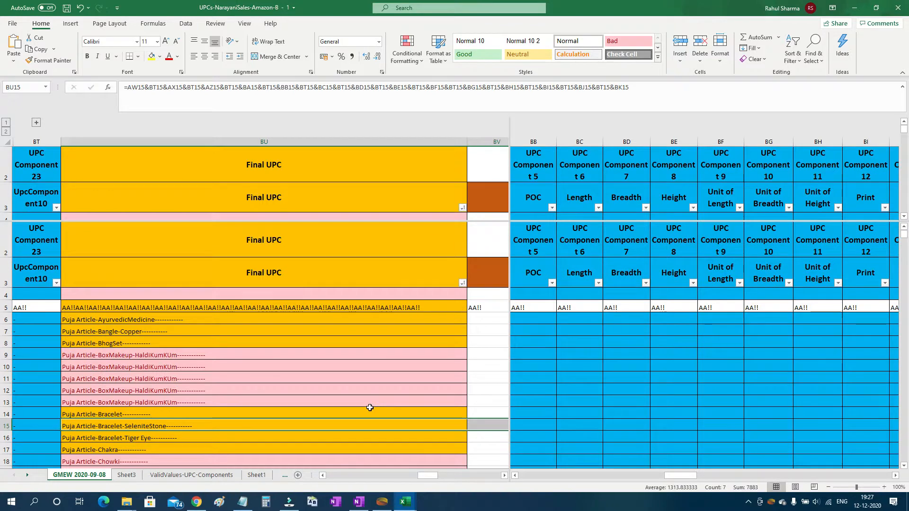
scroll(369, 407, up, 2)
scroll(362, 365, down, 2)
scroll(272, 367, up, 2)
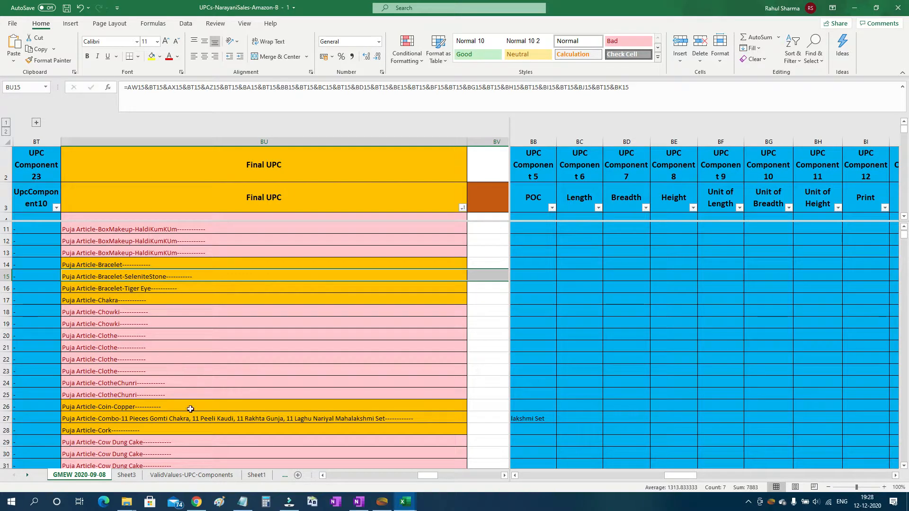
click(323, 475)
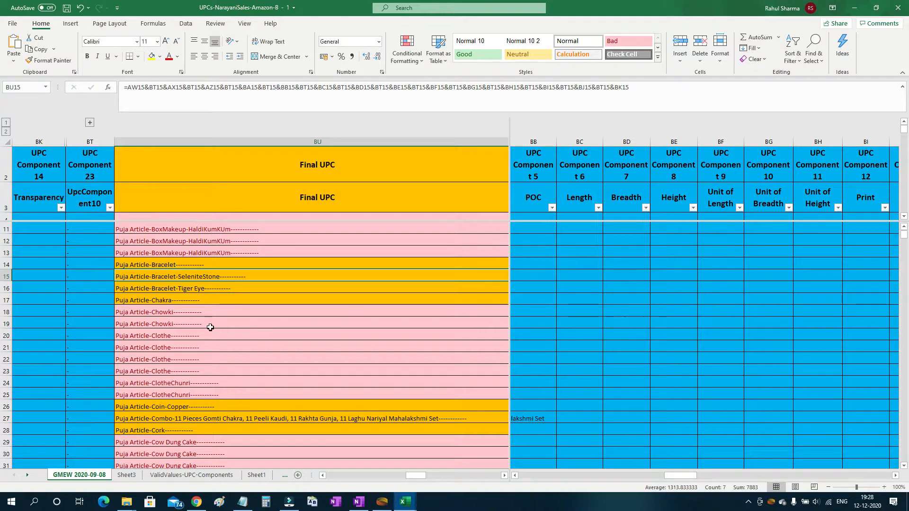
Examine the Product Category, Type and Purpose components of the Clothe article in row 20.
click(531, 322)
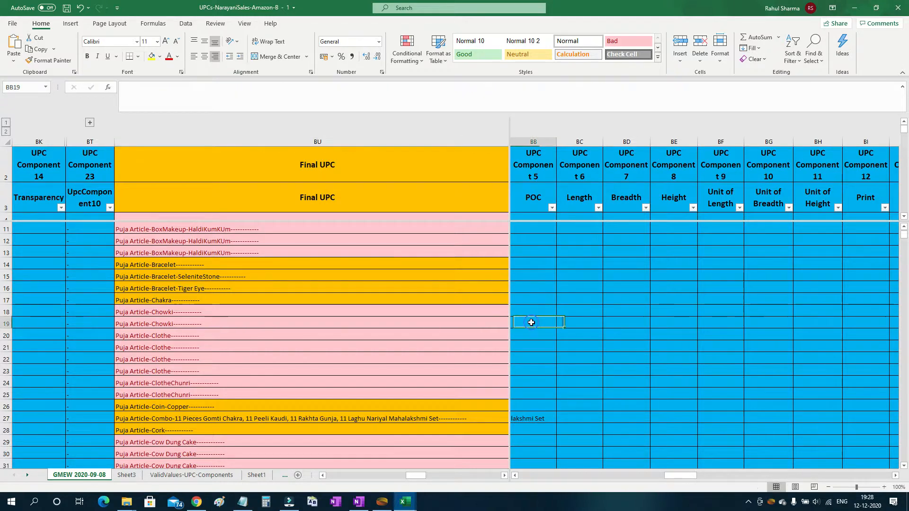
click(543, 336)
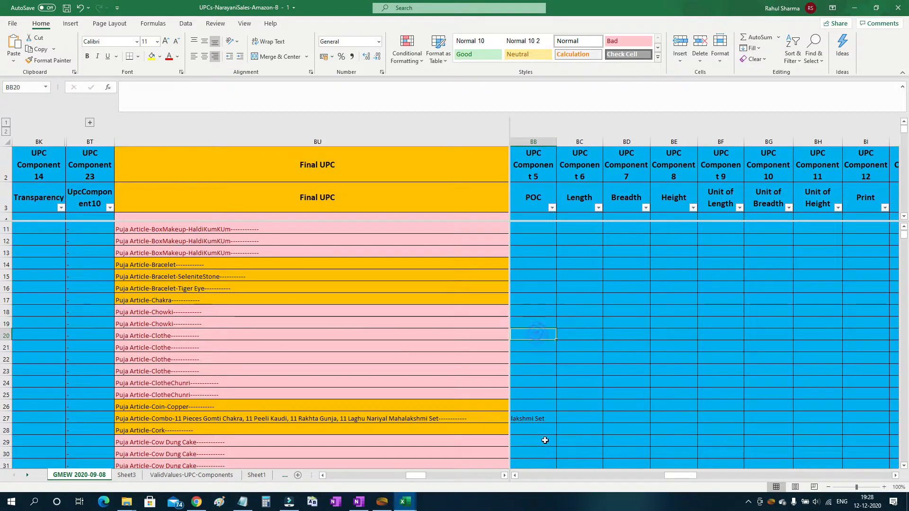
click(534, 475)
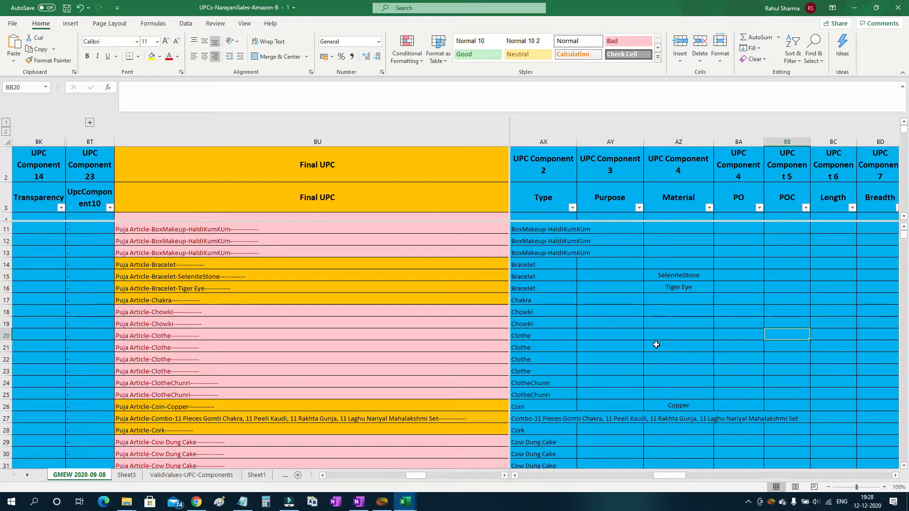
click(542, 334)
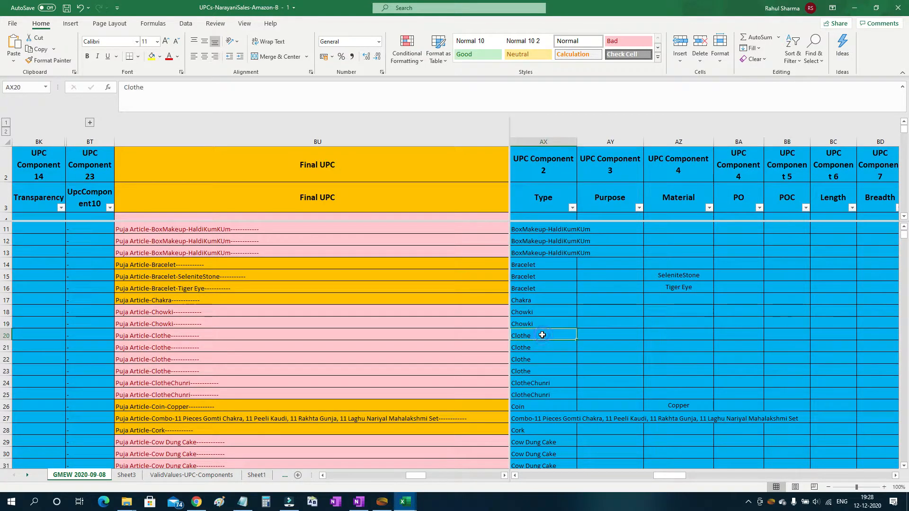
click(515, 476)
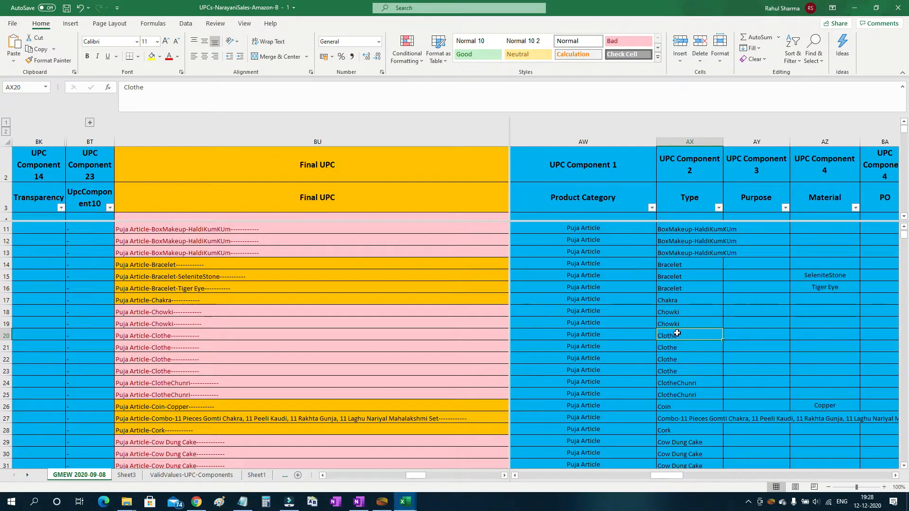
click(749, 334)
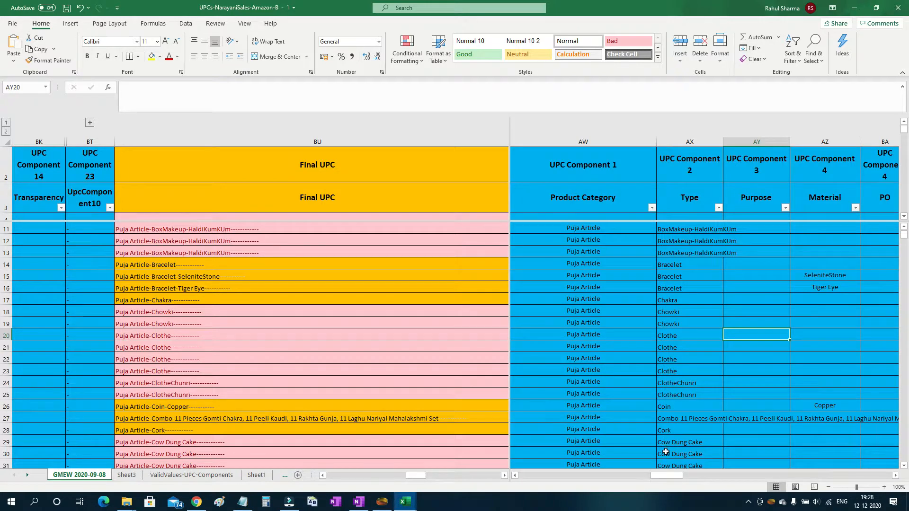
mouse_move(668, 478)
mouse_down()
mouse_move(714, 474)
mouse_move(625, 480)
mouse_move(668, 479)
mouse_up()
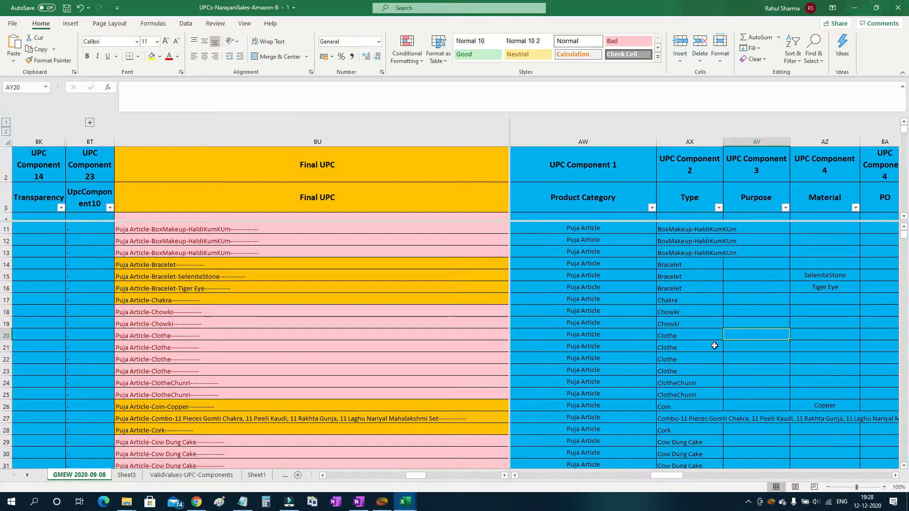
Locate the item-name of row 20 in the report values and compare it with the row's Type component.
click(366, 477)
click(347, 477)
click(346, 478)
click(338, 478)
click(331, 478)
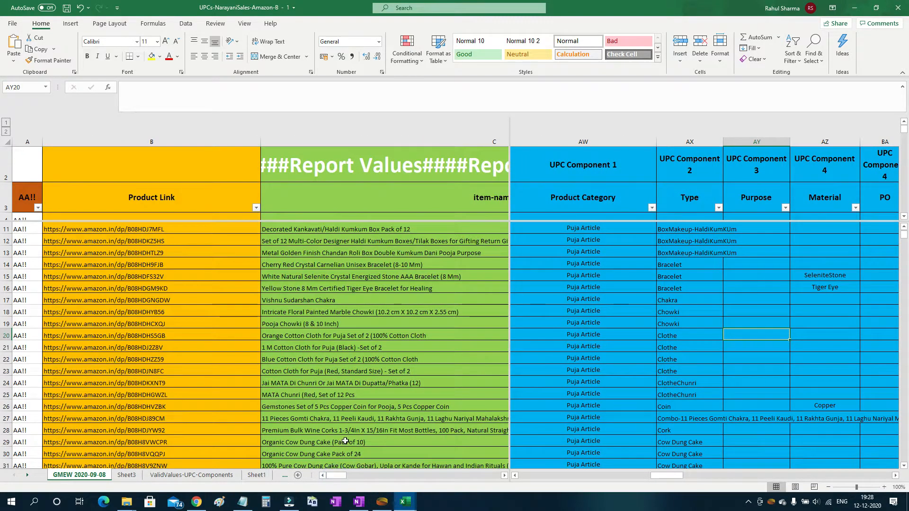
click(7, 336)
click(504, 475)
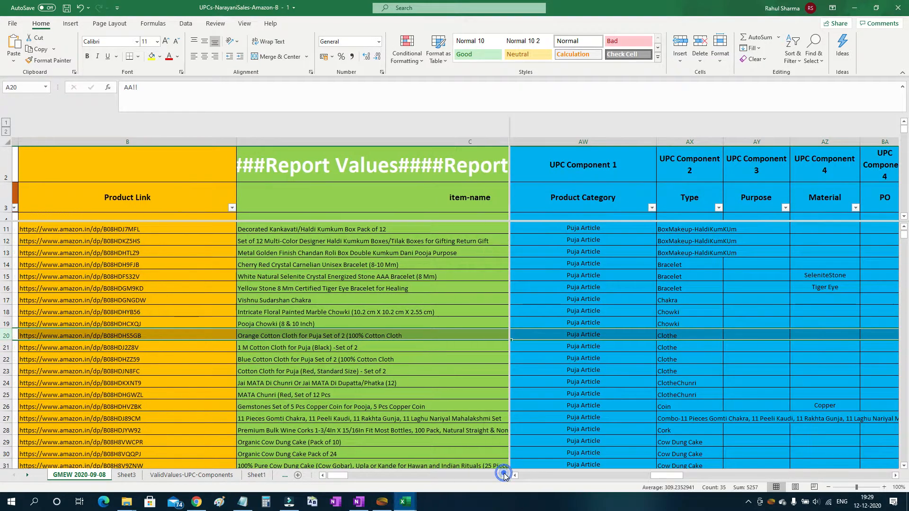
click(505, 475)
click(197, 372)
click(194, 336)
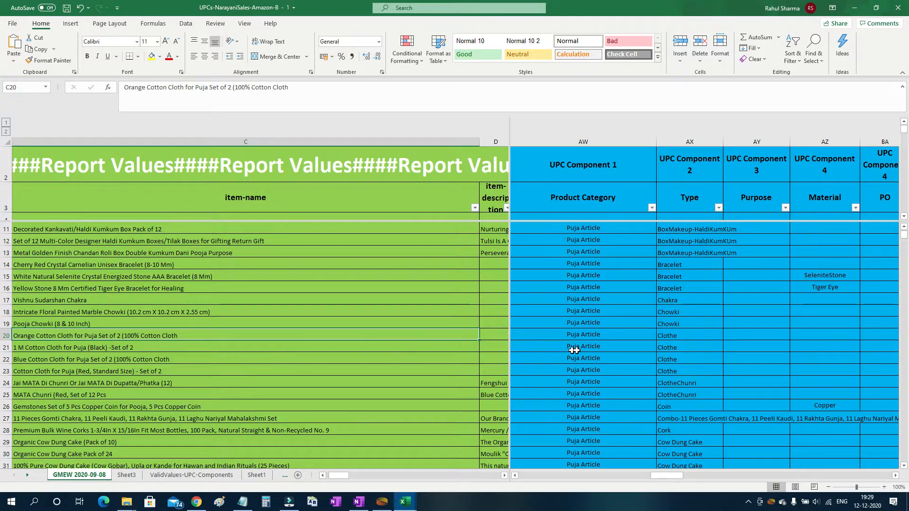
click(672, 337)
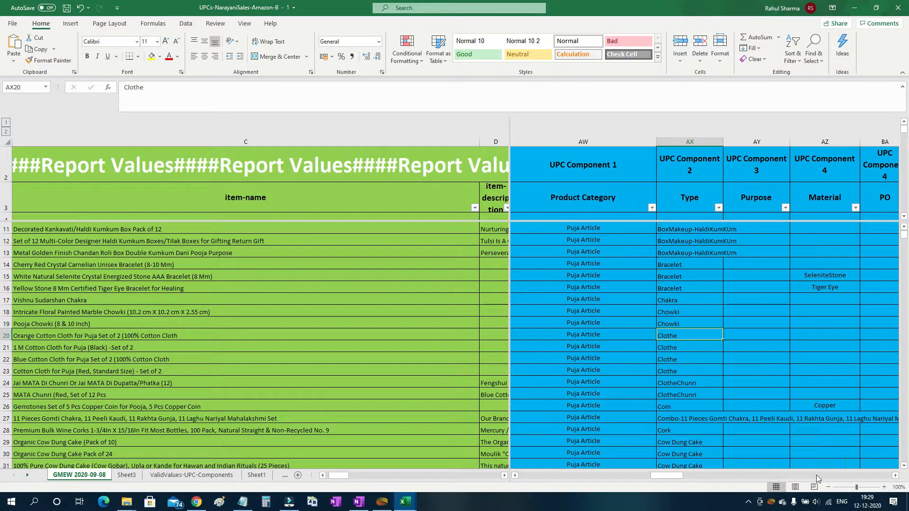
Zoom the sheet to 90% and enter Orange as the Colour component of the orange cotton cloth in row 20.
click(829, 487)
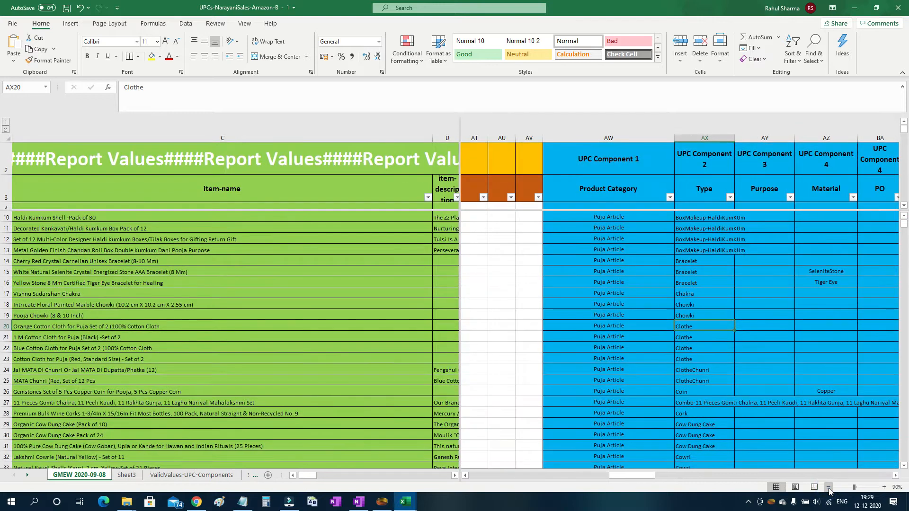
click(895, 475)
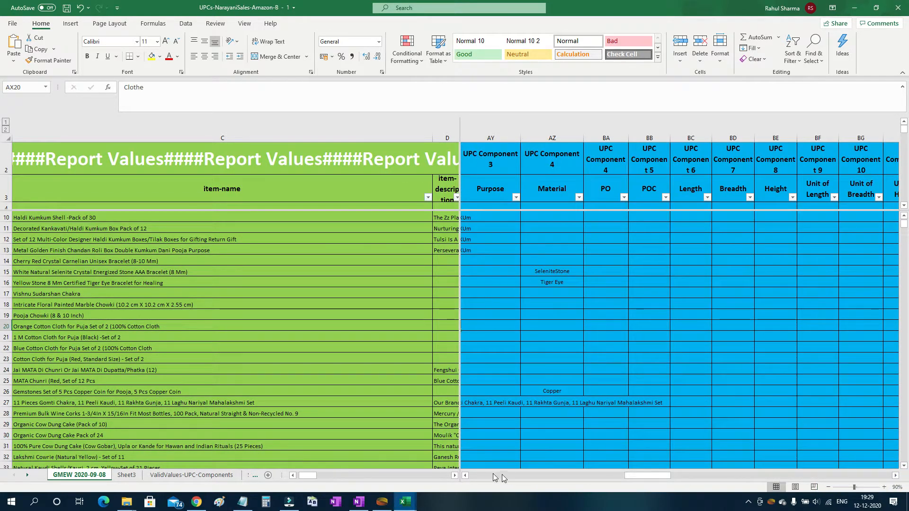
click(465, 476)
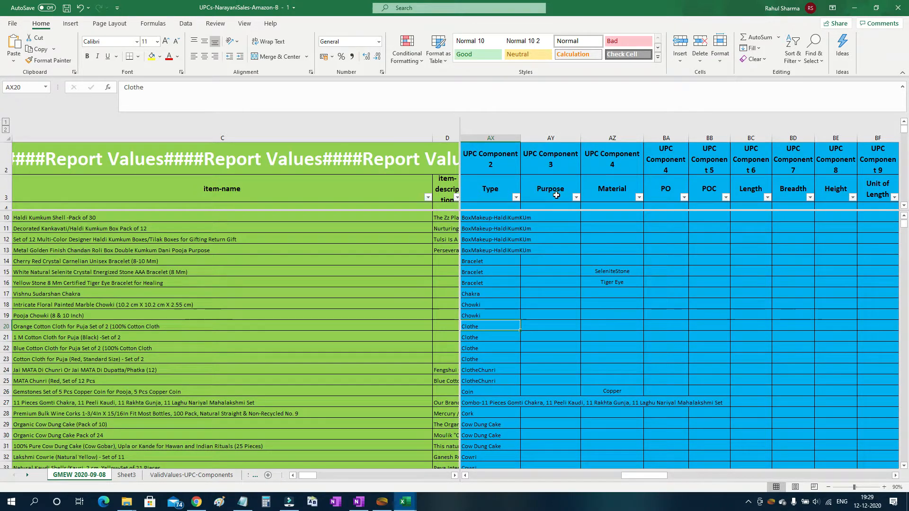
click(896, 475)
click(896, 476)
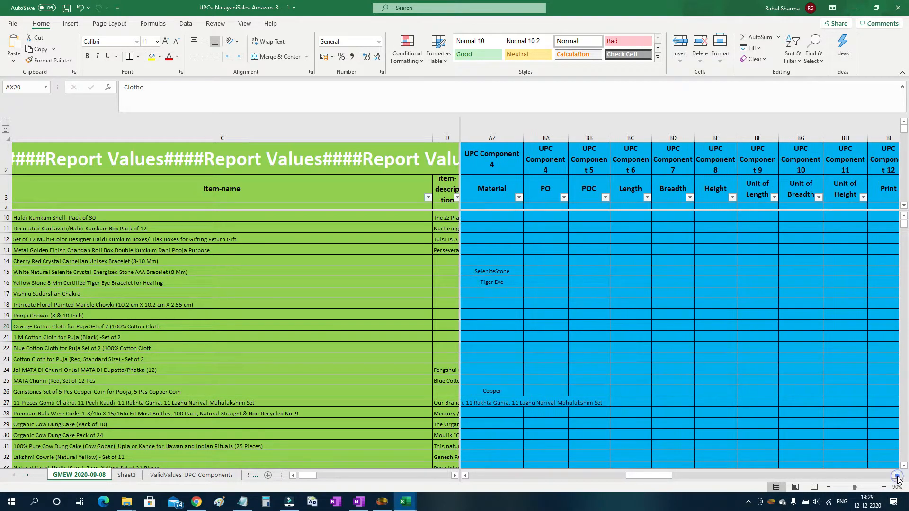
click(896, 475)
click(896, 475)
click(896, 476)
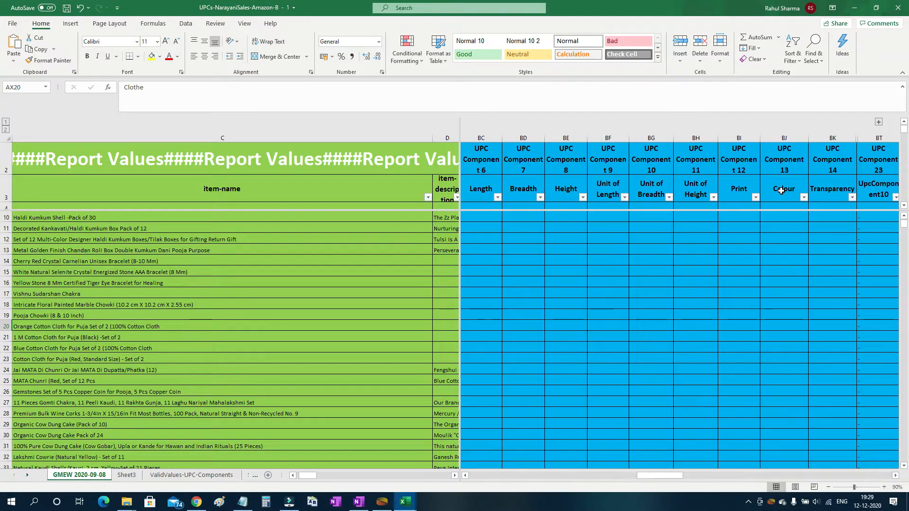
click(4, 327)
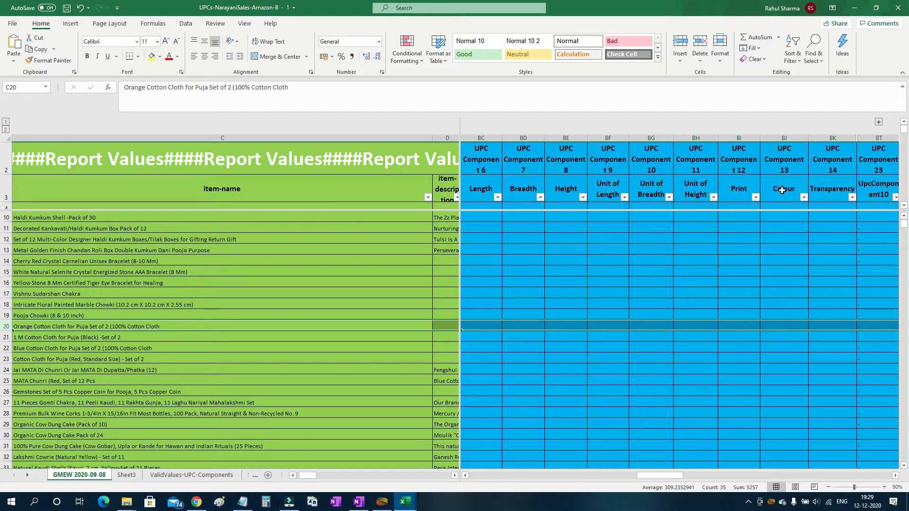
click(776, 325)
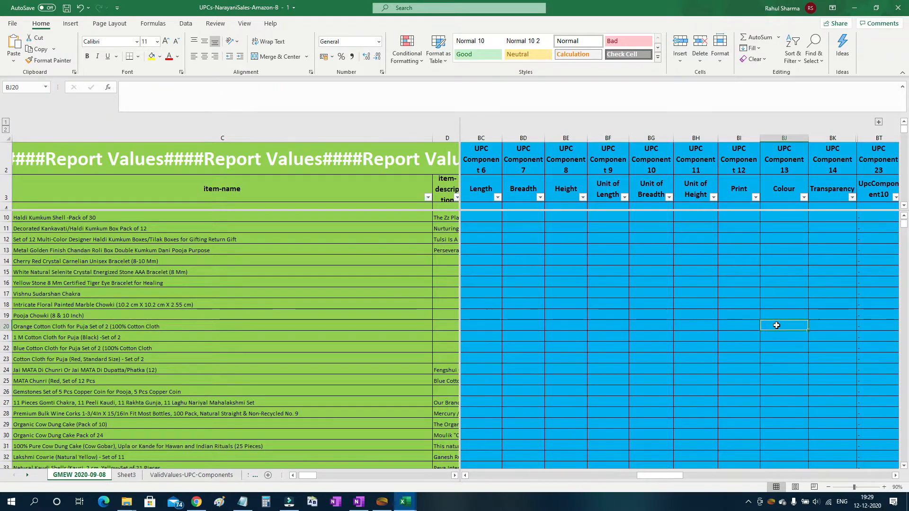
text(Oran)
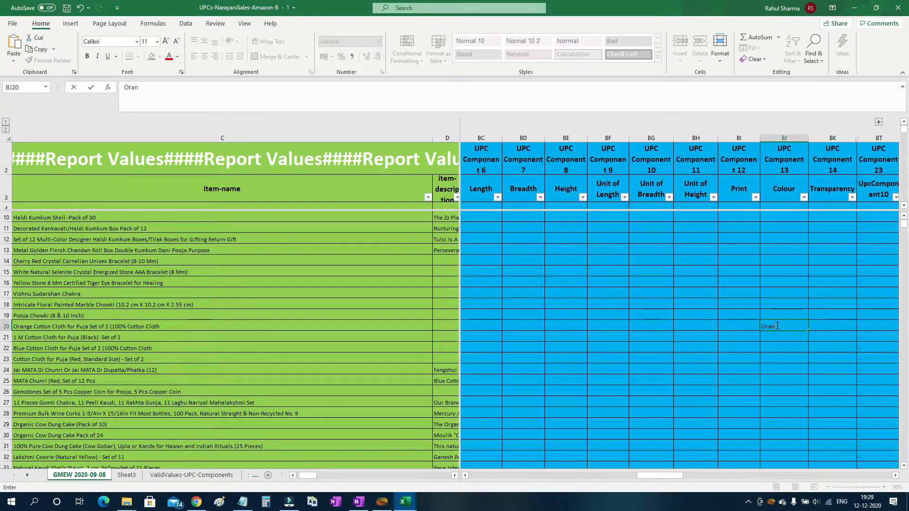
text(ge)
key(Return)
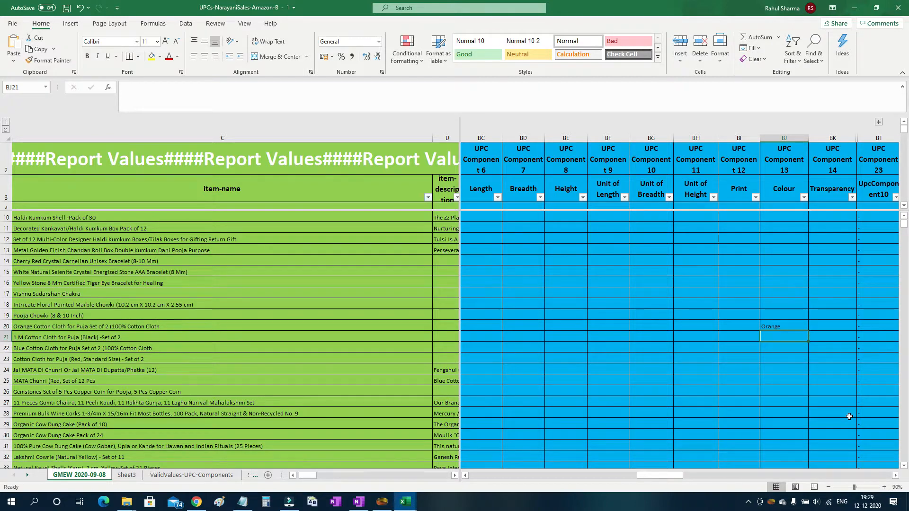
click(749, 502)
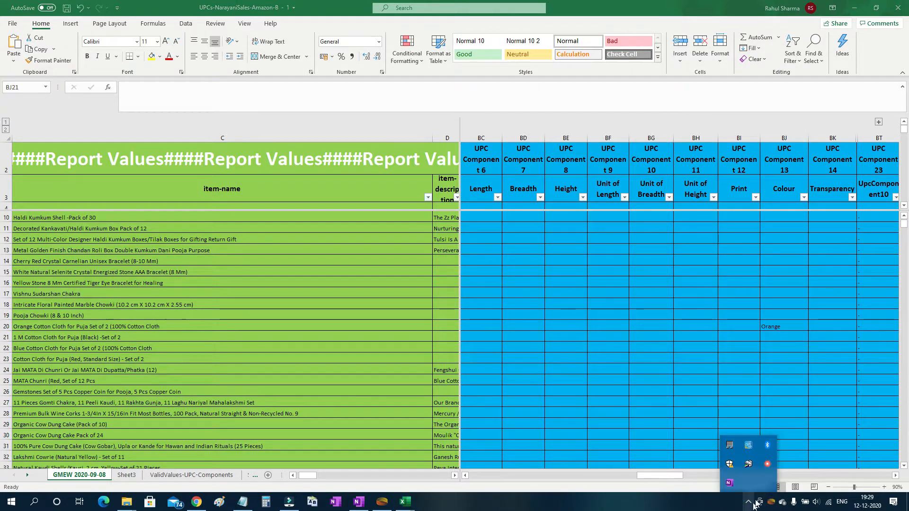
right_click(768, 466)
click(796, 479)
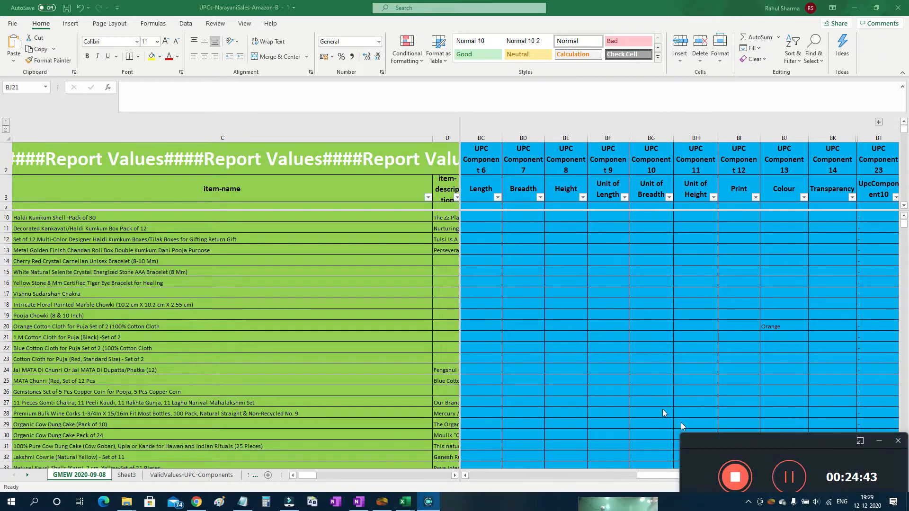
click(793, 479)
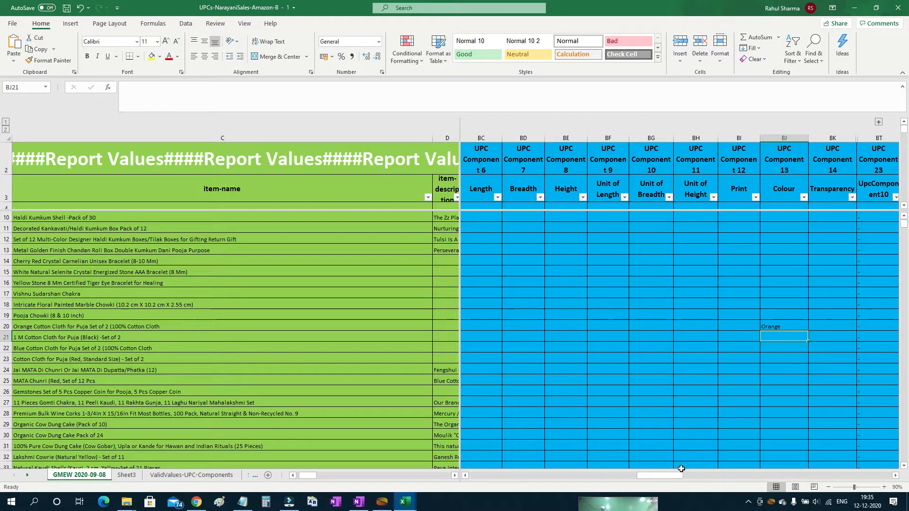
Check the Final UPC entry of row 20 against its item-name.
drag(671, 476, 726, 470)
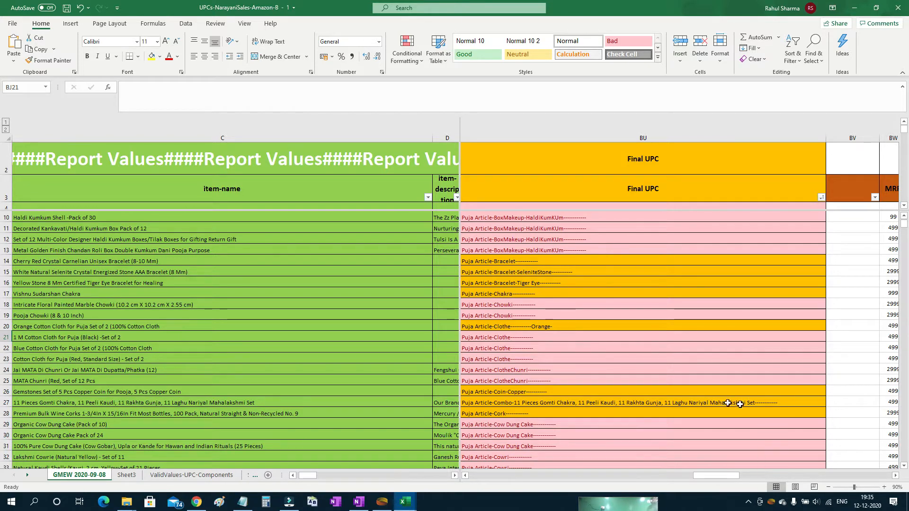
click(161, 327)
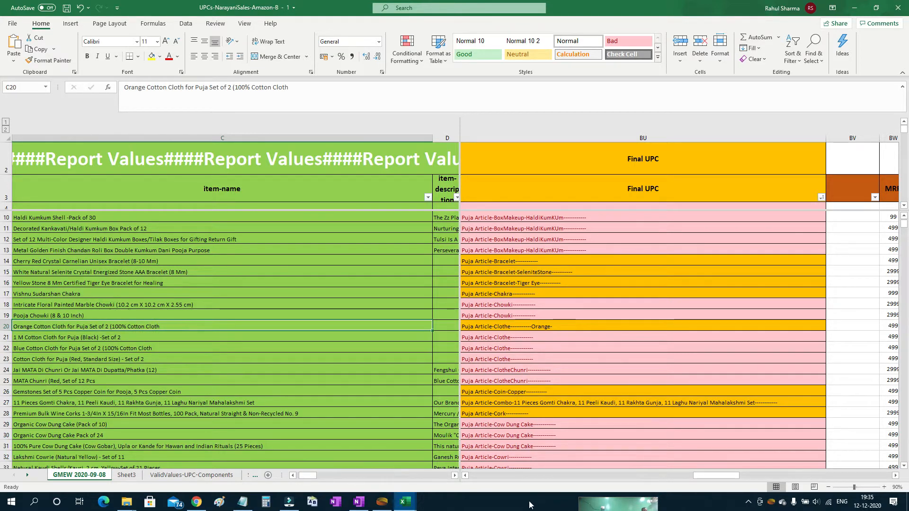
Enter 2 as the PO component and 1 as the POC component of the orange cotton cloth in row 20.
click(466, 476)
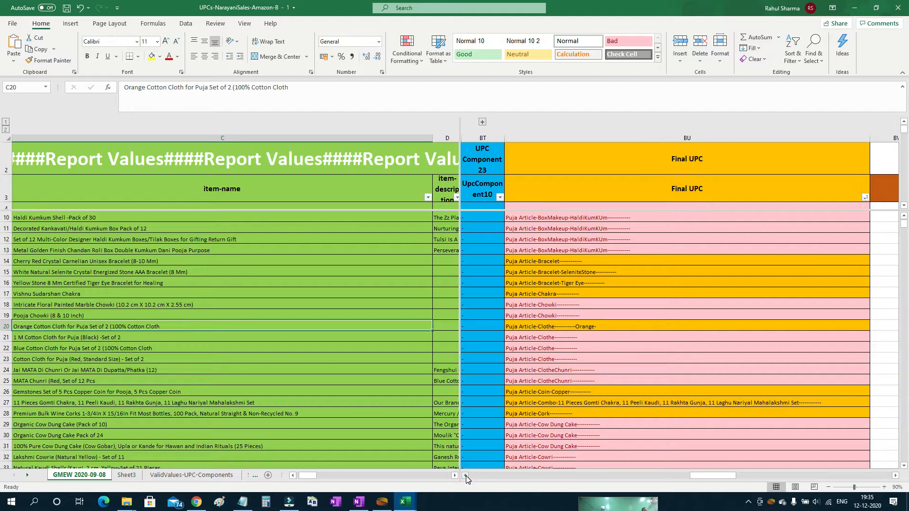
click(466, 475)
click(466, 475)
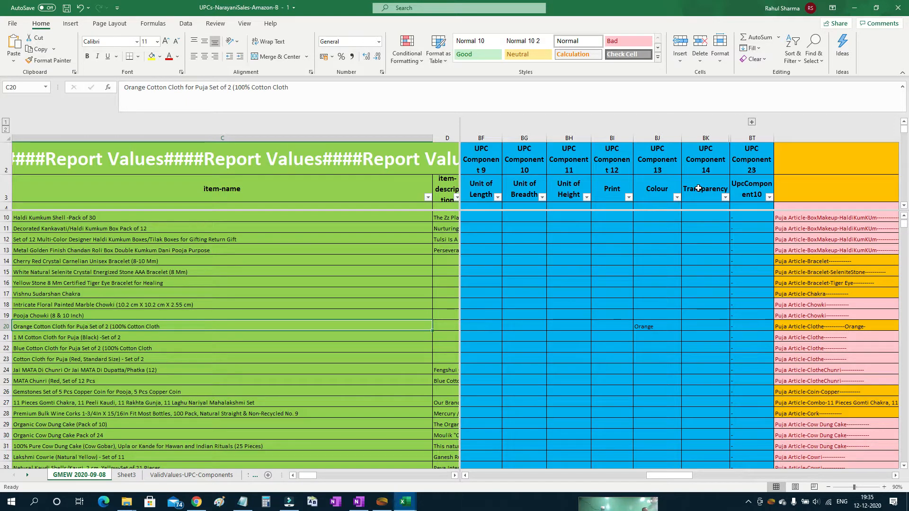
click(467, 476)
click(466, 476)
click(467, 475)
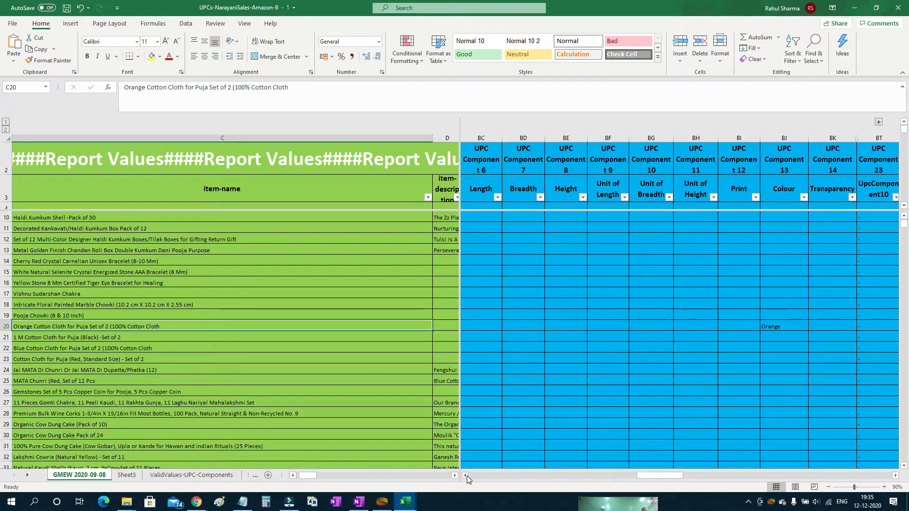
click(467, 476)
click(466, 475)
click(467, 476)
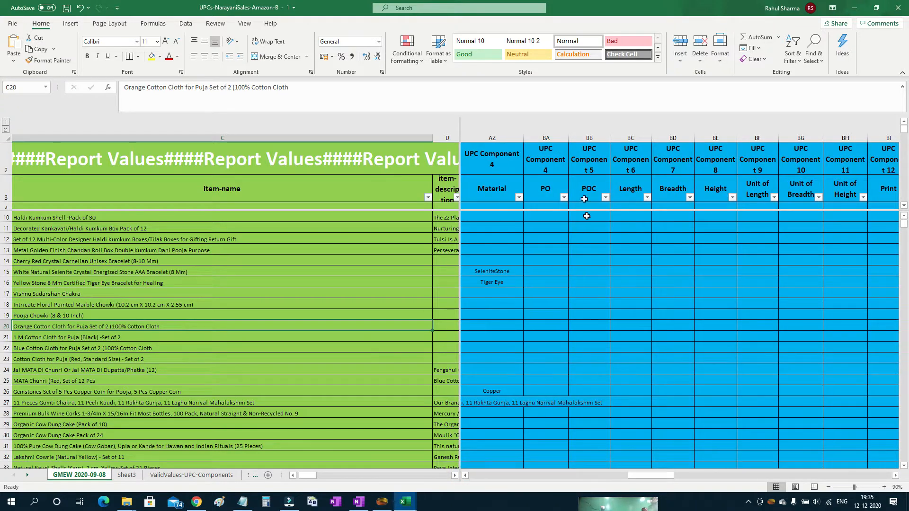
click(537, 325)
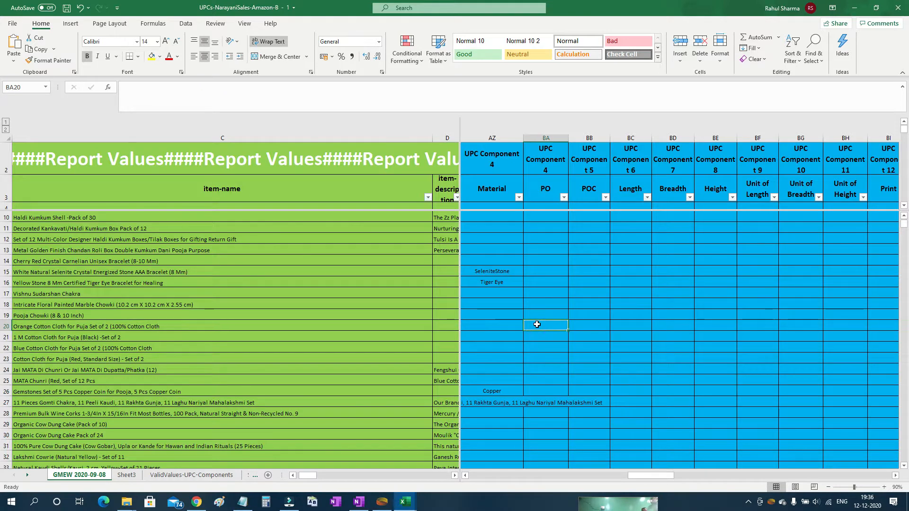
text(2)
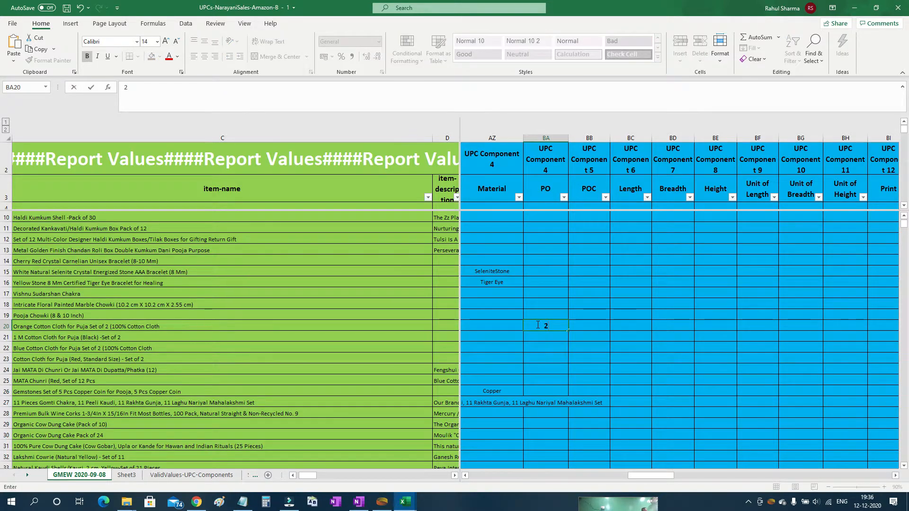
key(Tab)
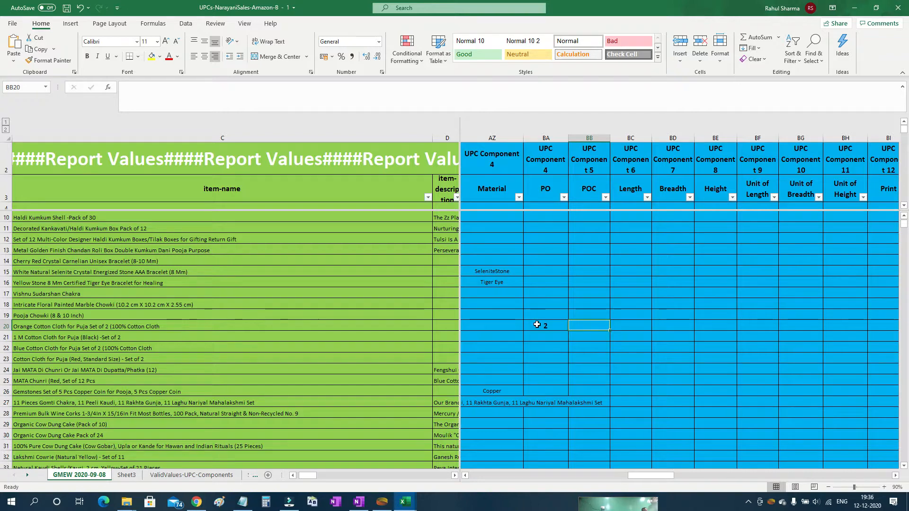
text(1)
key(Return)
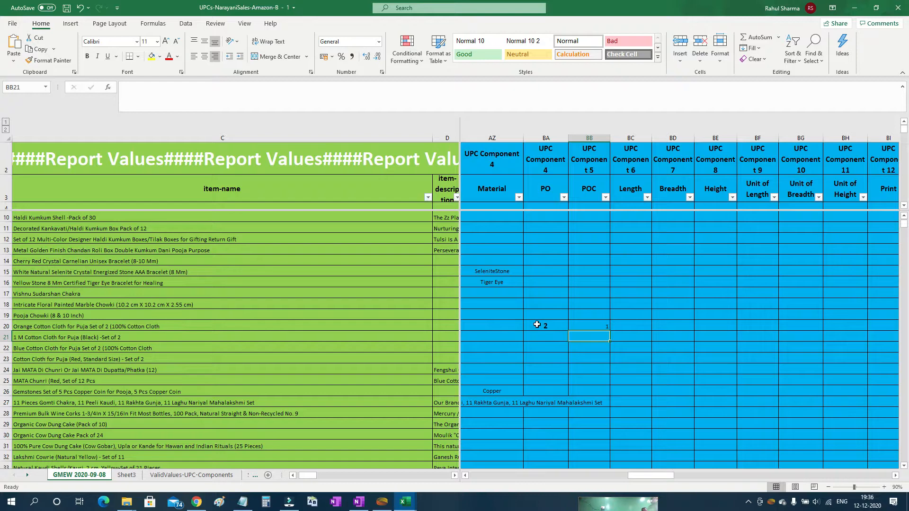
Review the remaining UPC components of row 20 and check how they combine in its Final UPC cell.
key(Up)
key(Right)
key(Right)
key(Right)
key(Right)
key(Right)
key(Right)
key(Right)
key(Right)
key(Right)
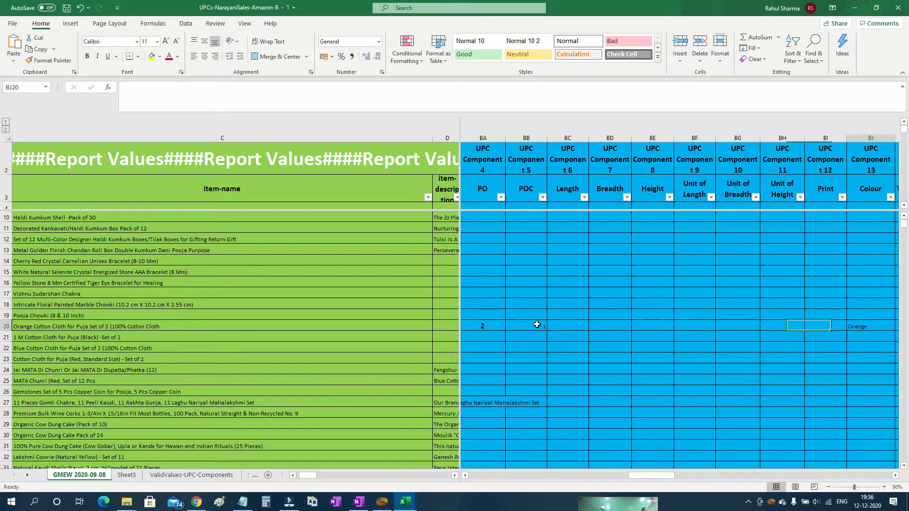
key(Right)
key(Right)
key(Right)
key(Right)
key(Right)
key(Right)
key(Right)
key(Right)
key(Right)
key(Right)
key(Right)
key(Right)
key(Right)
key(Right)
key(Left)
key(Left)
key(Left)
key(Left)
key(Left)
key(Right)
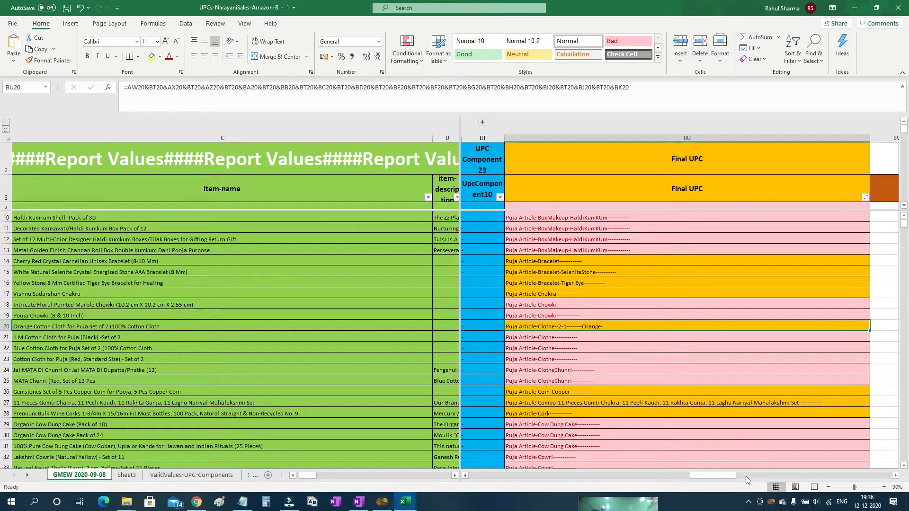
Compare the Final UPC and MRP columns with the sku, price and quantity columns side by side from the first article rows.
drag(722, 477, 750, 479)
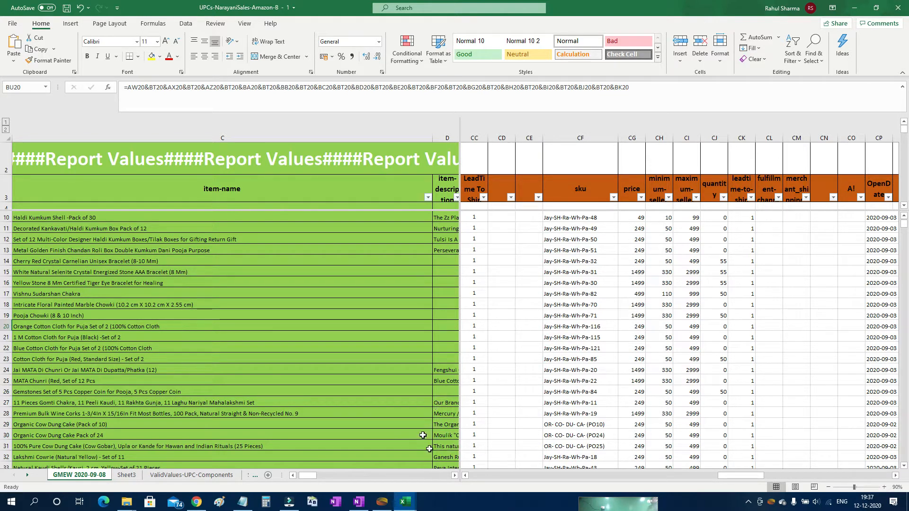
click(455, 475)
drag(455, 475, 454, 475)
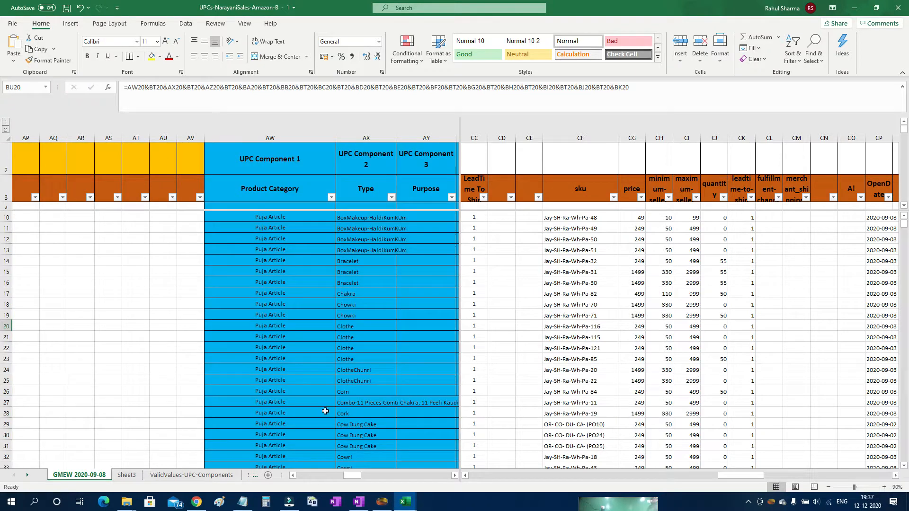
click(440, 477)
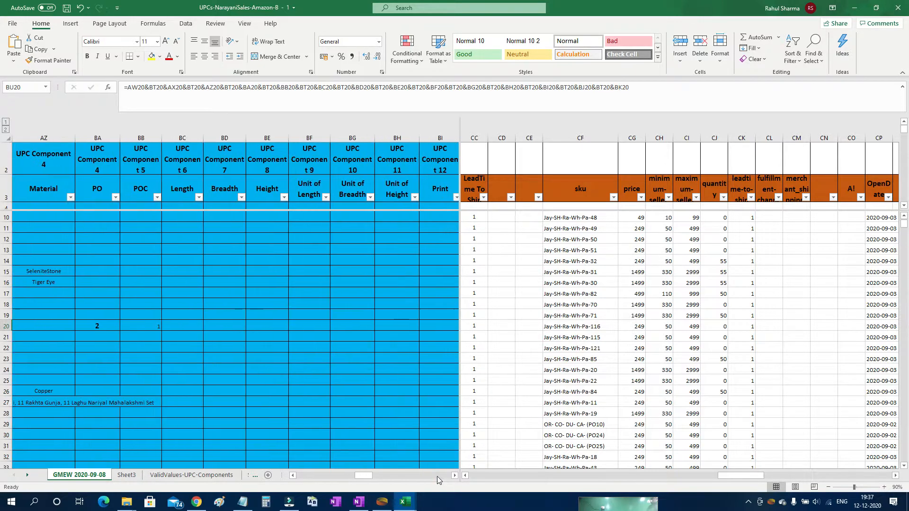
click(437, 476)
click(436, 476)
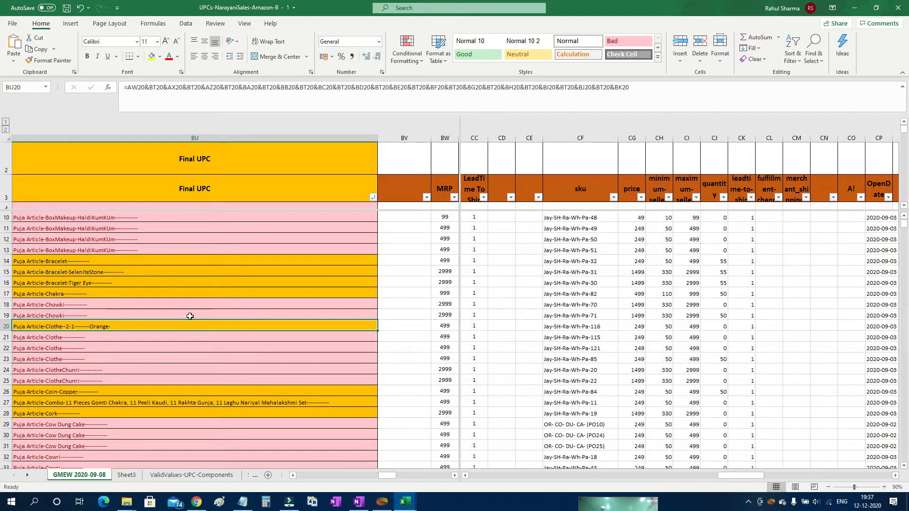
scroll(189, 316, up, 3)
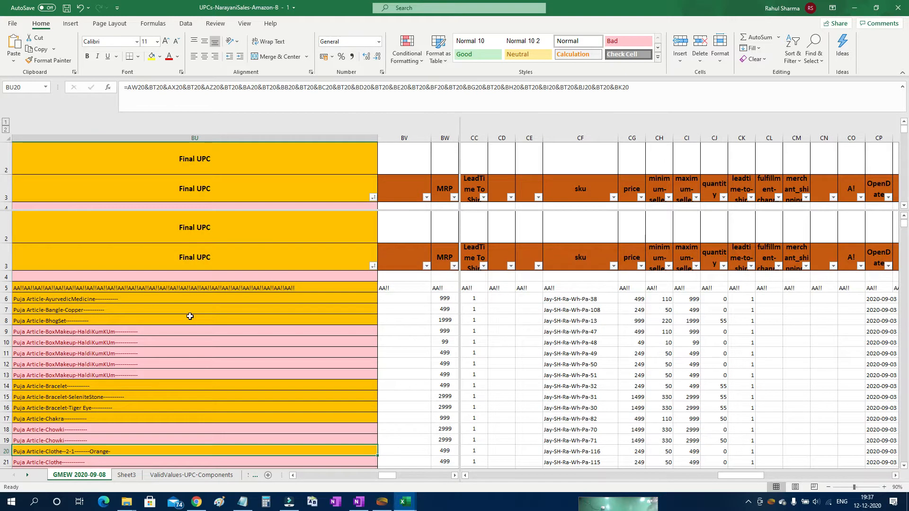
scroll(189, 316, down, 1)
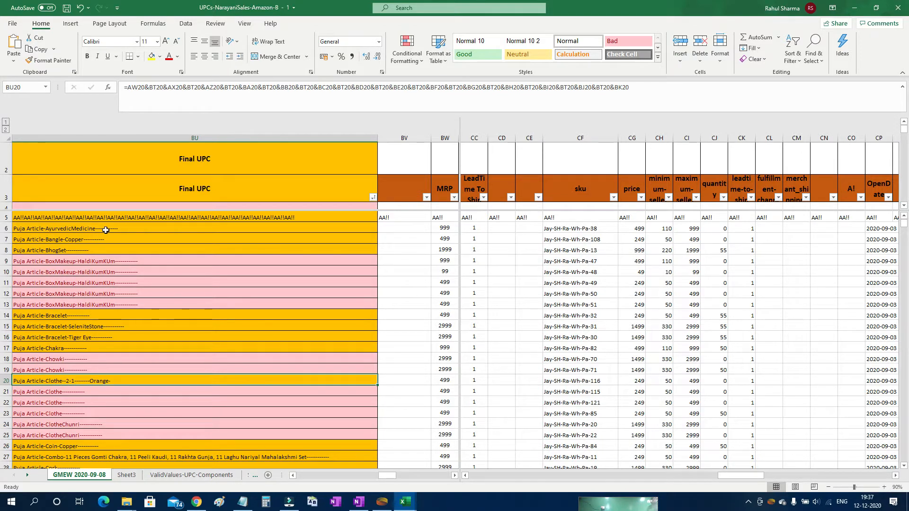
Copy the sku of the AyurvedicMedicine article in row 6 and open a new Manage Inventory page in Amazon Seller Central in Chrome.
click(580, 231)
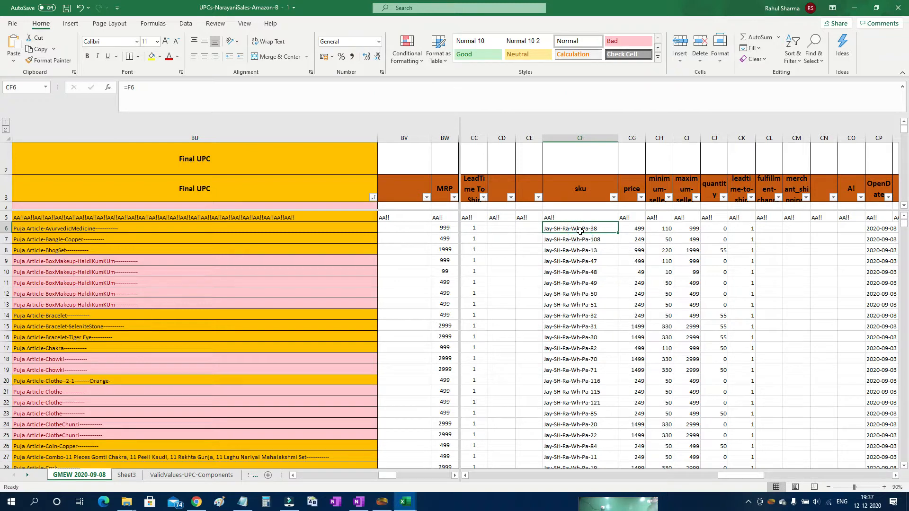
key(ctrl+c)
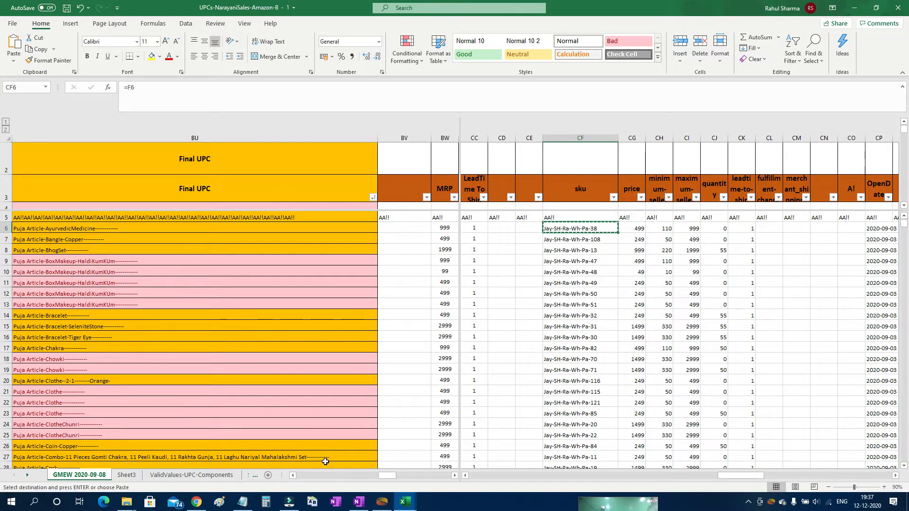
click(194, 502)
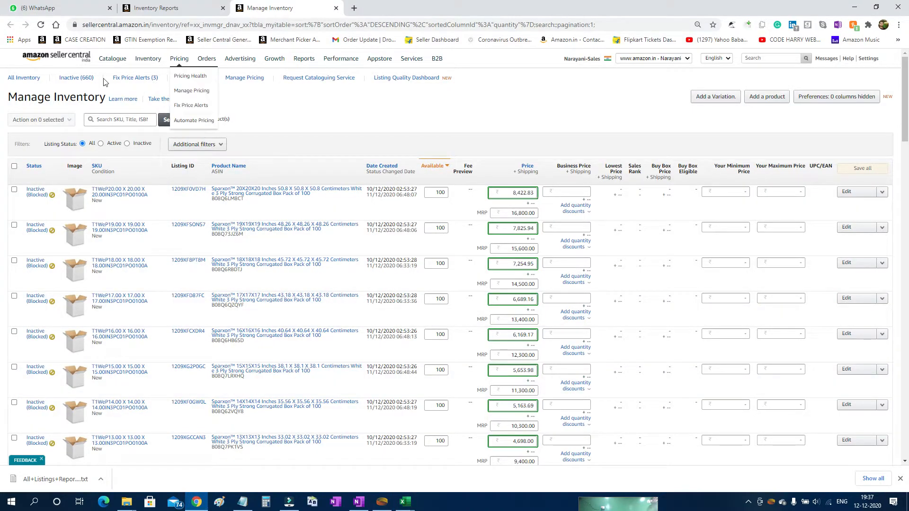
mouse_move(148, 59)
click(166, 76)
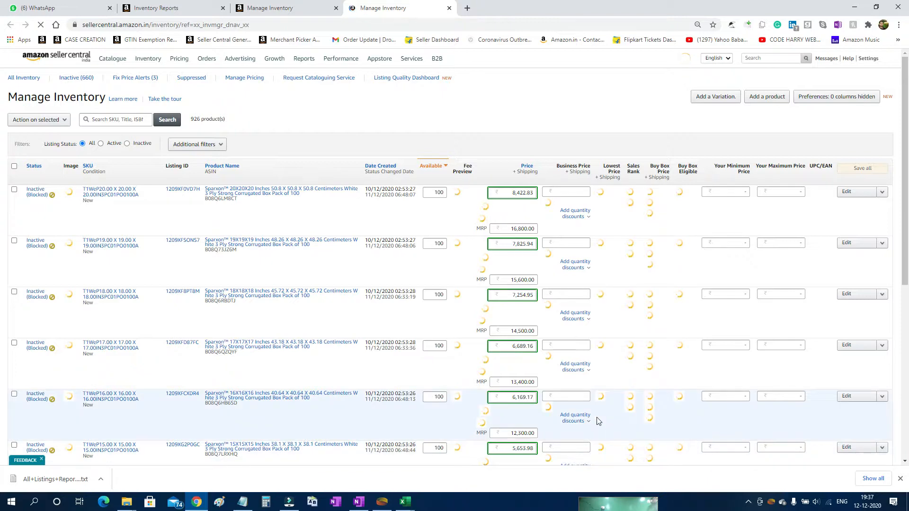
Try to search the still-loading Manage Inventory page for the copied SKU Jay-SH-Ra-Wh-Pa-38.
click(116, 118)
key(ctrl+v)
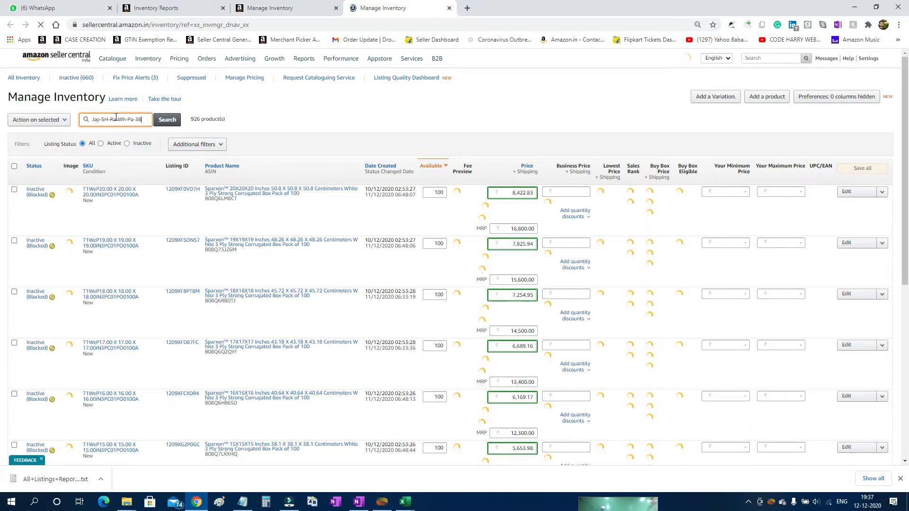
click(163, 119)
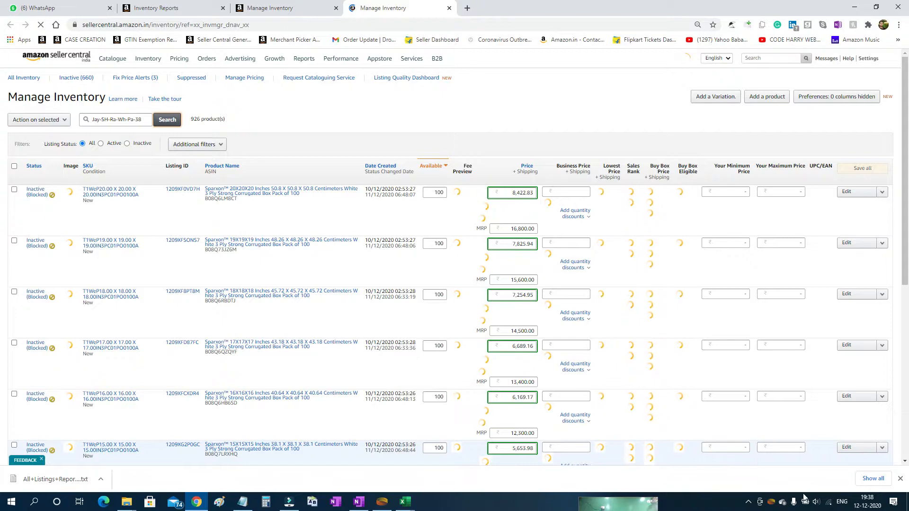
Connect the computer to the Office Deco 1 Wi-Fi network and return to the Manage Inventory page.
click(829, 505)
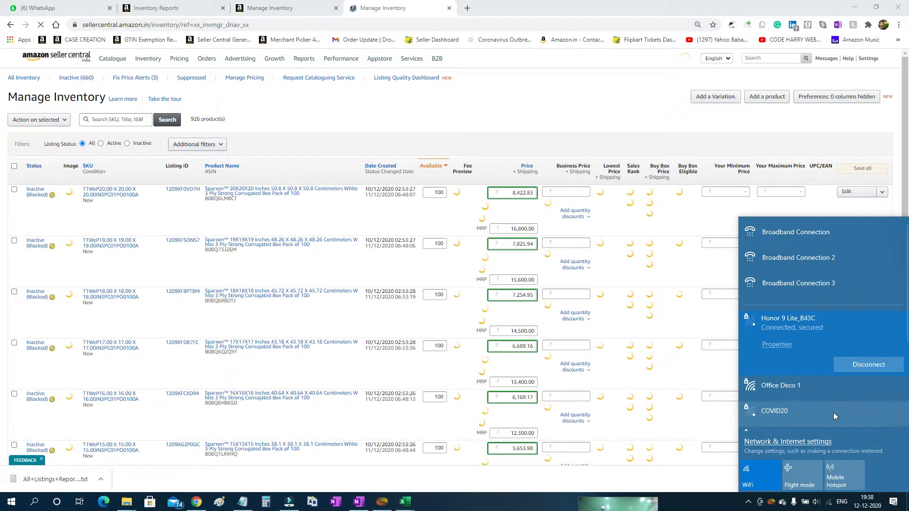
scroll(799, 396, down, 1)
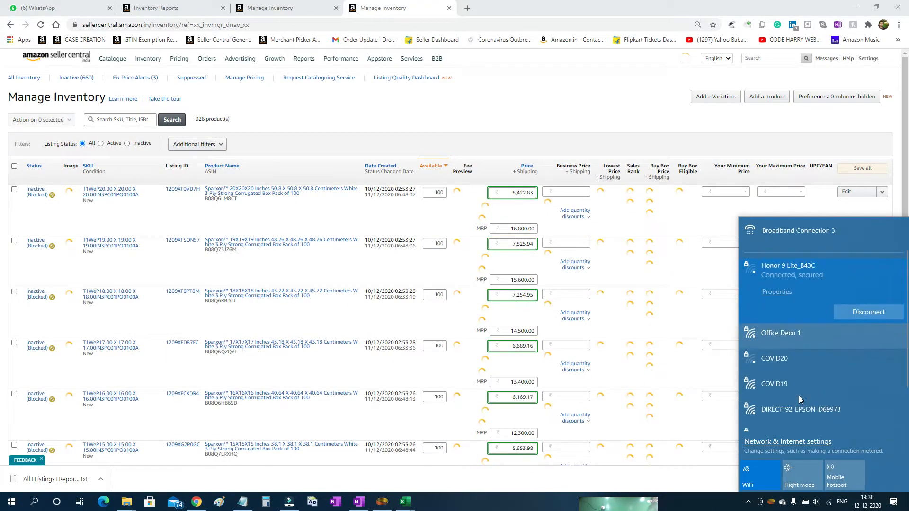
scroll(799, 397, down, 1)
click(813, 320)
click(865, 326)
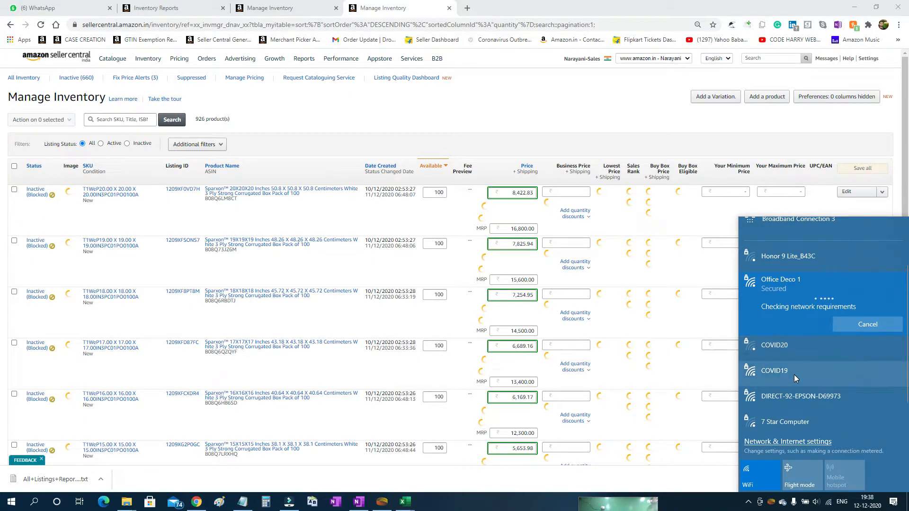
click(485, 118)
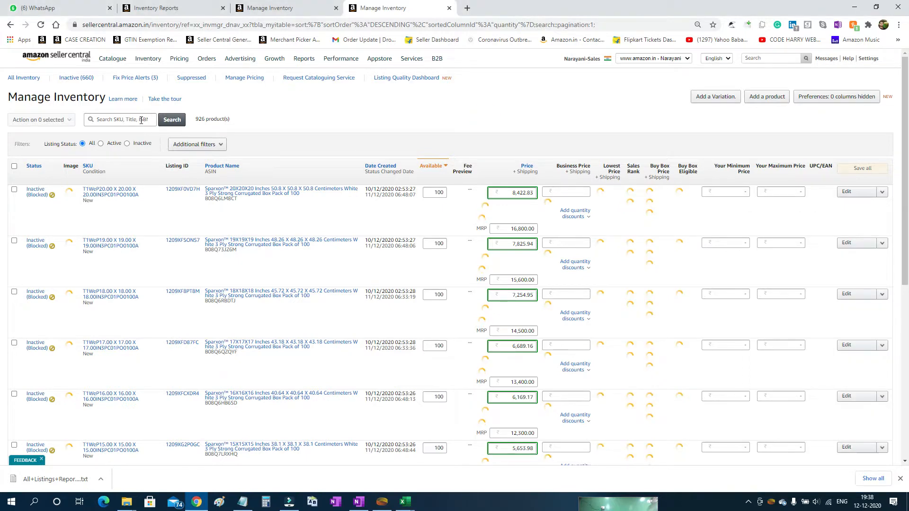
Search the inventory for SKU Jay-SH-Ra-Wh-Pa-38.
click(141, 120)
text(Jay-SH-Ra-Wh-Pa-38)
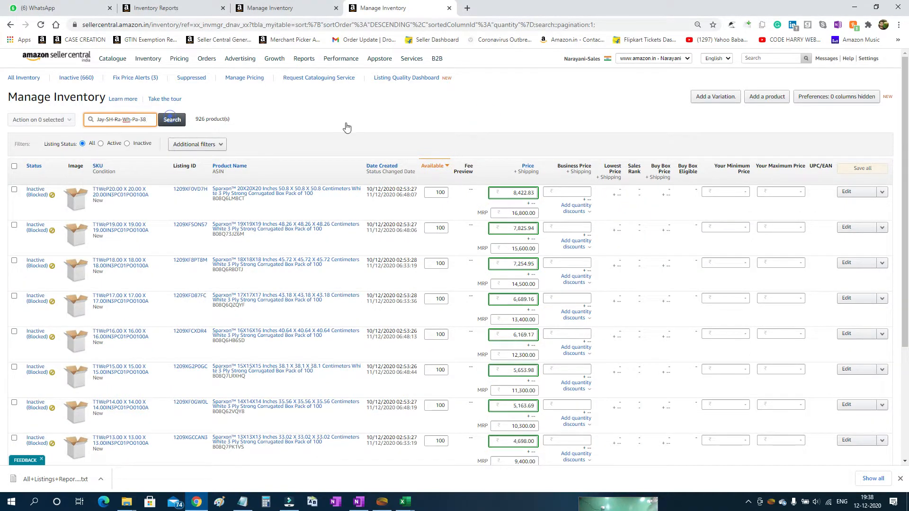
click(169, 121)
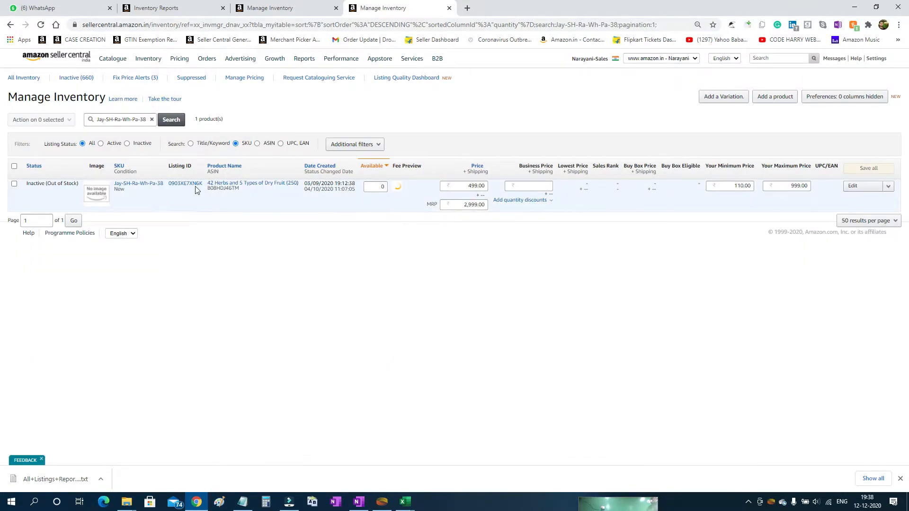
View the Amazon product page of the 42 Herbs and 5 Types of Dry Fruit listing, compare it with its inventory entry, and close it.
click(242, 184)
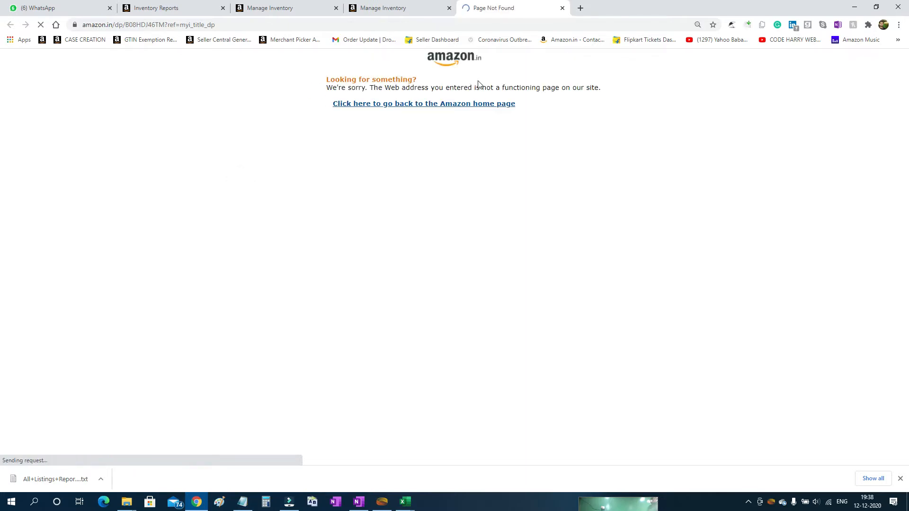
click(418, 5)
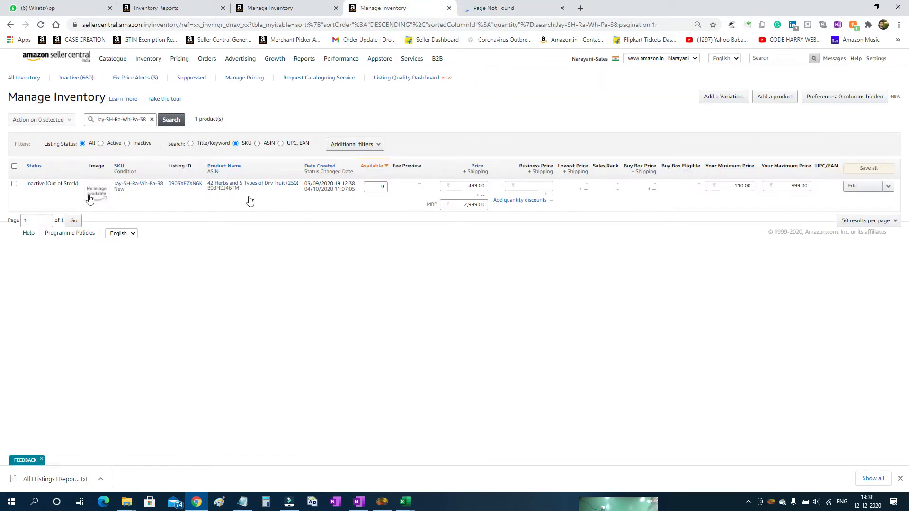
click(492, 8)
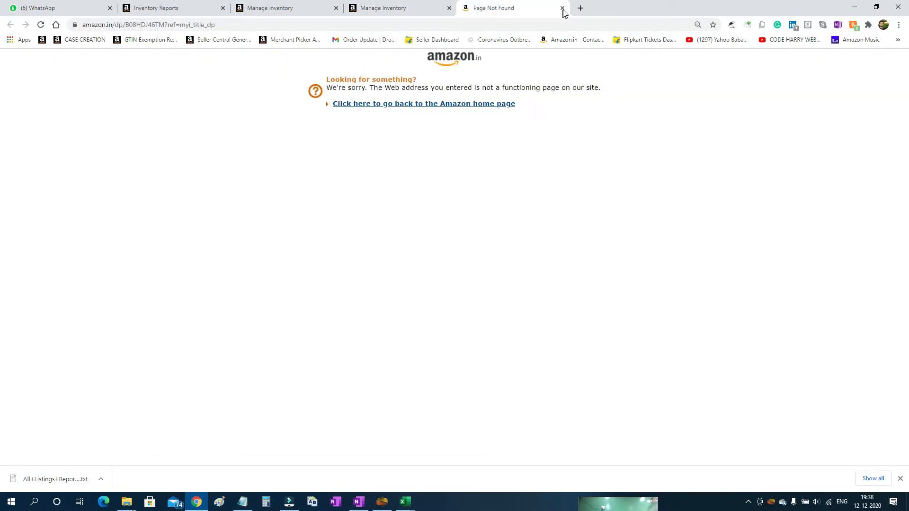
click(563, 8)
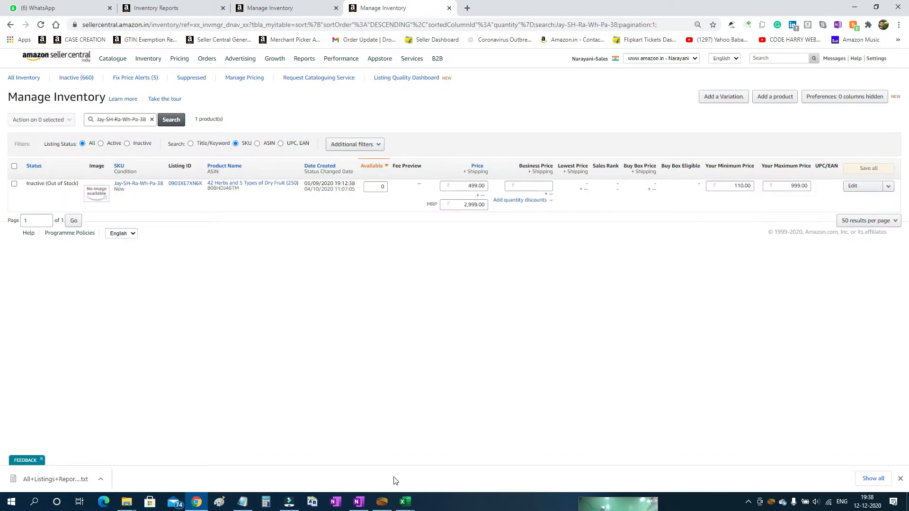
Review the Final UPC and sku of row 6 in the Excel workbook and return to the inventory listing in Chrome.
click(405, 502)
click(506, 463)
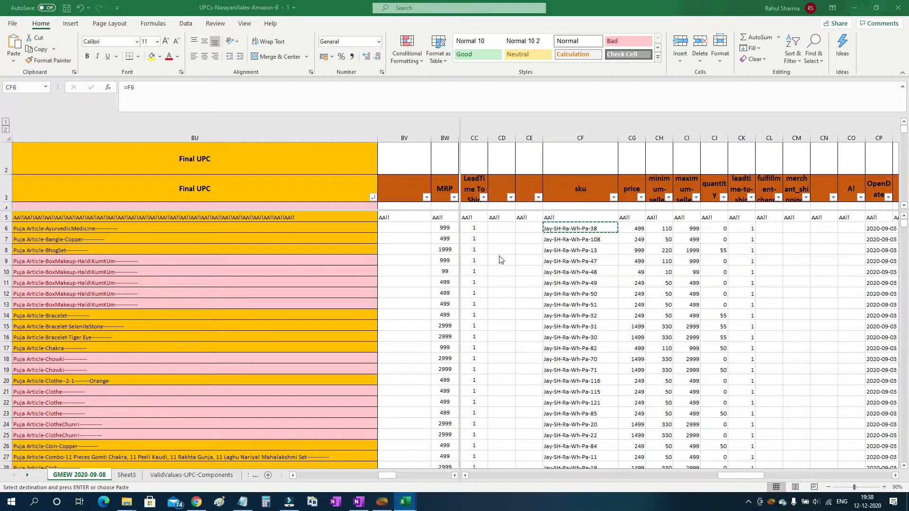
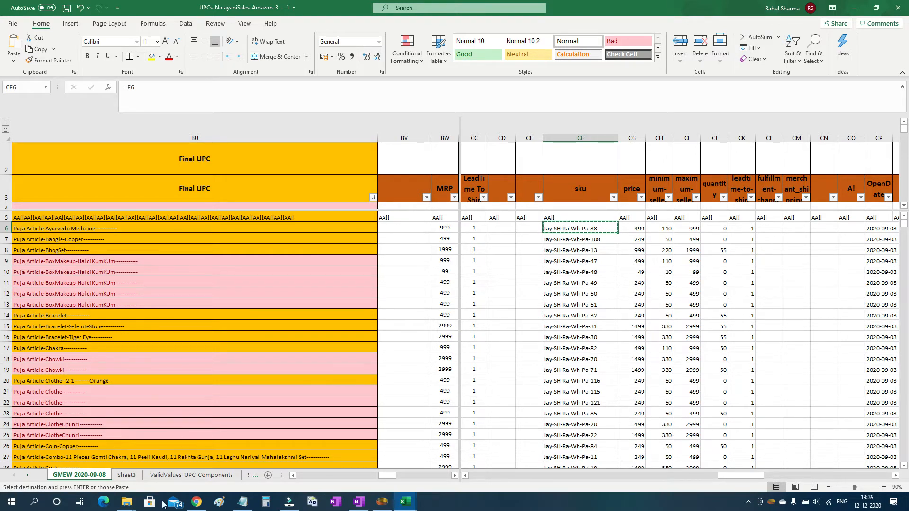
click(196, 502)
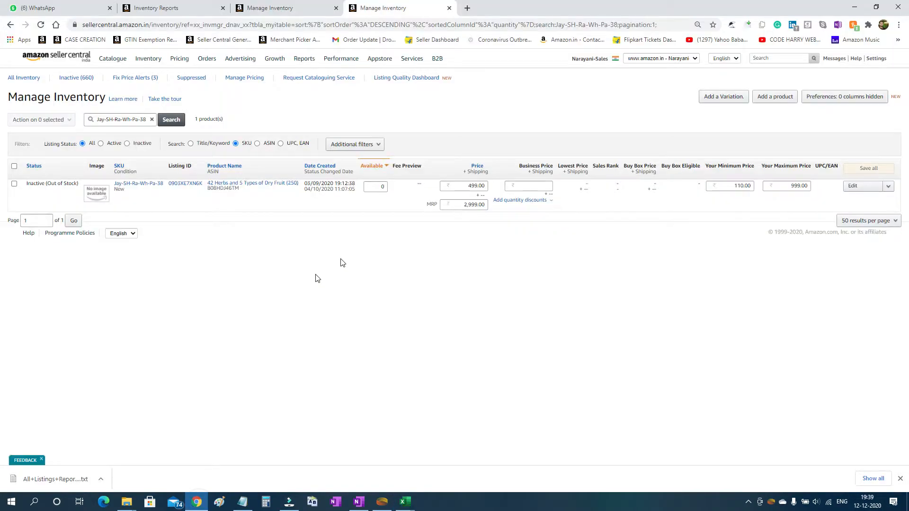
Open the Inventory File Templates help article from the Download an Inventory File page of Add Products via Upload.
click(286, 4)
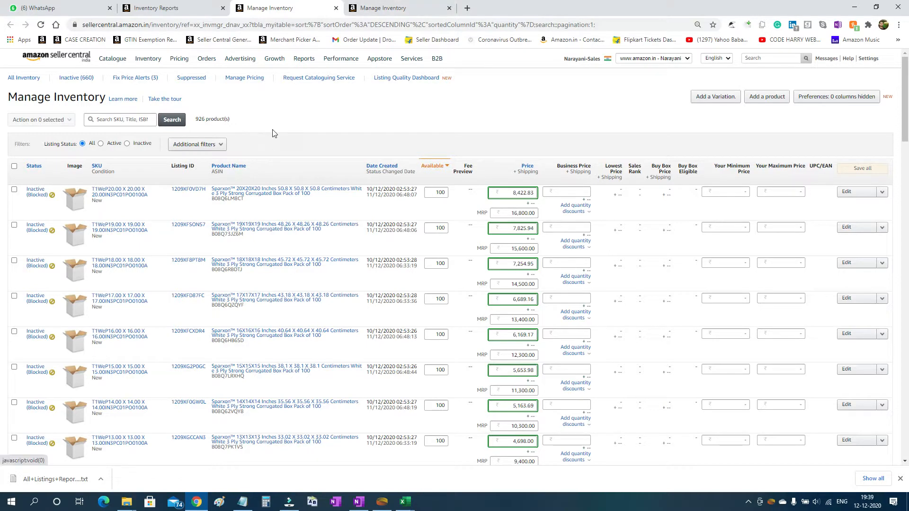
mouse_move(147, 62)
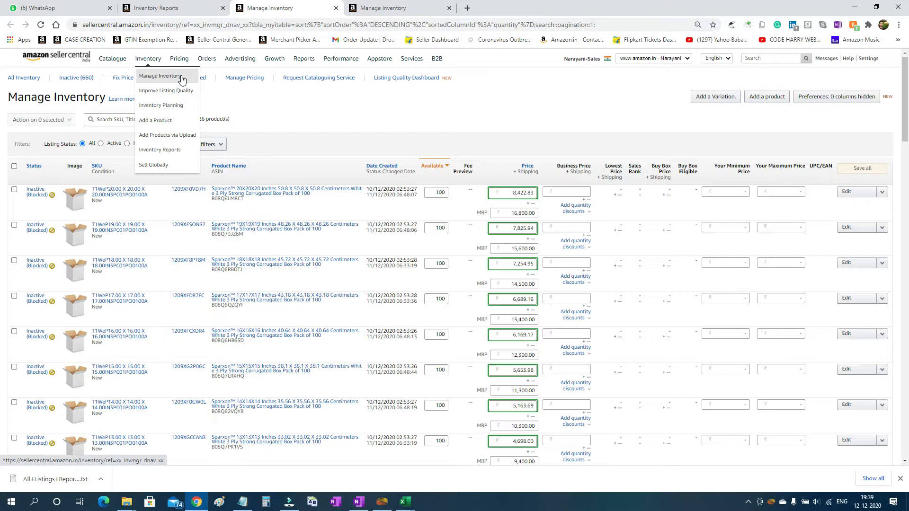
click(173, 135)
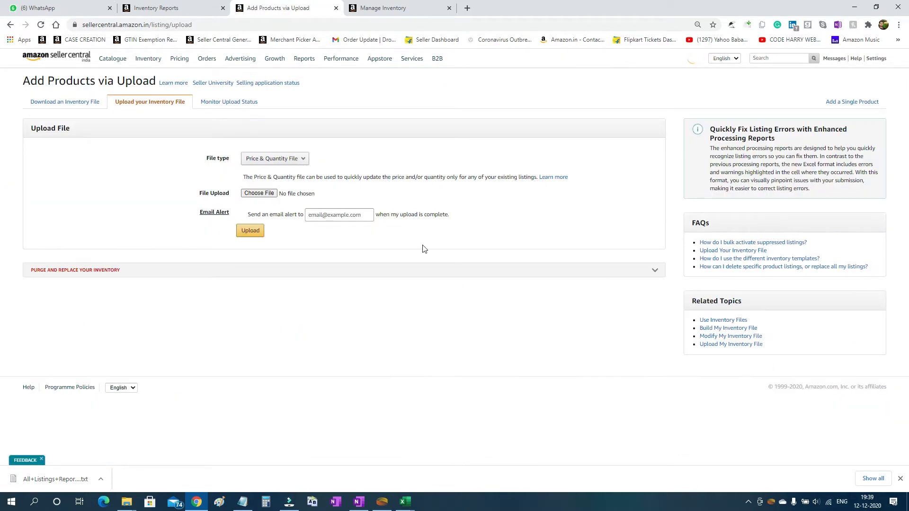
click(53, 101)
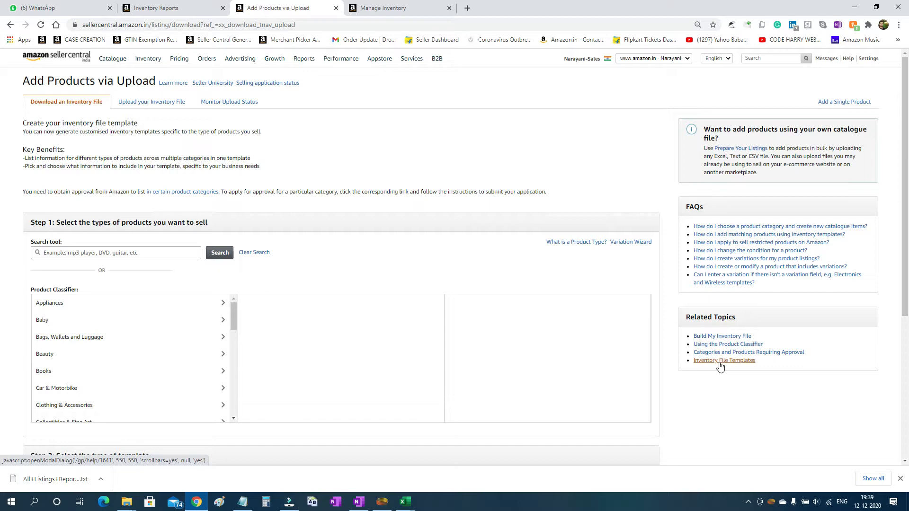
click(719, 361)
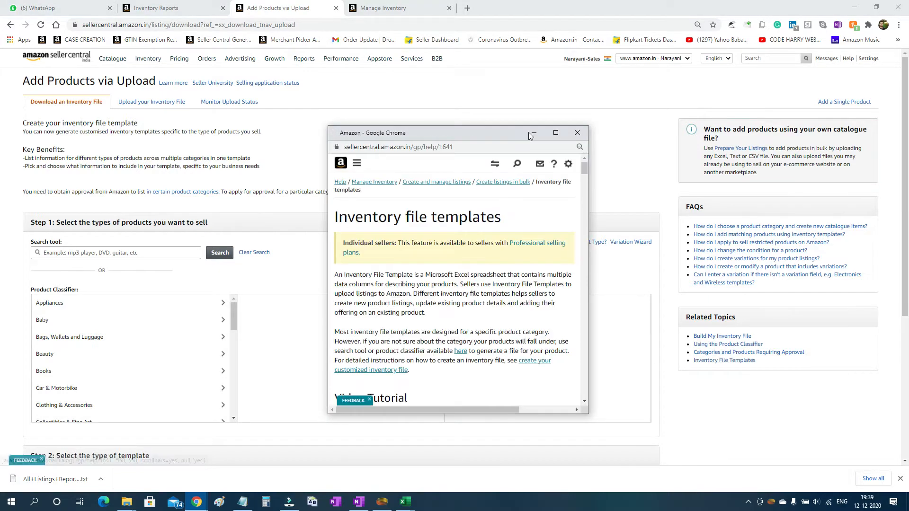
click(555, 133)
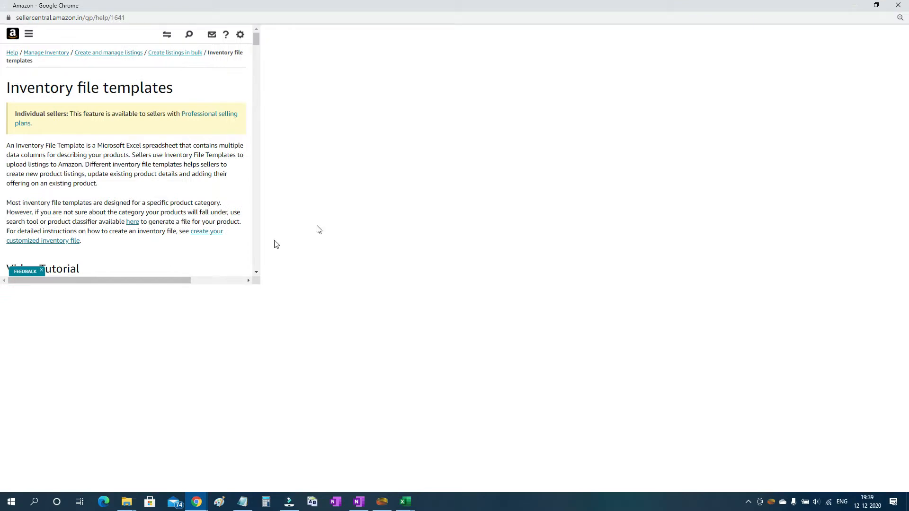
Request the Price & Quantity update file under General Templates and dismiss the save dialog without saving it.
scroll(407, 318, down, 2)
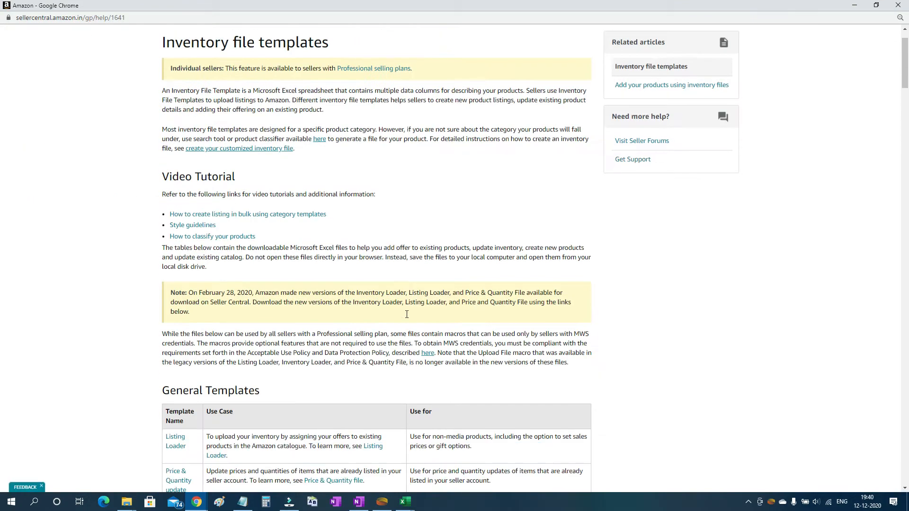
scroll(406, 317, up, 2)
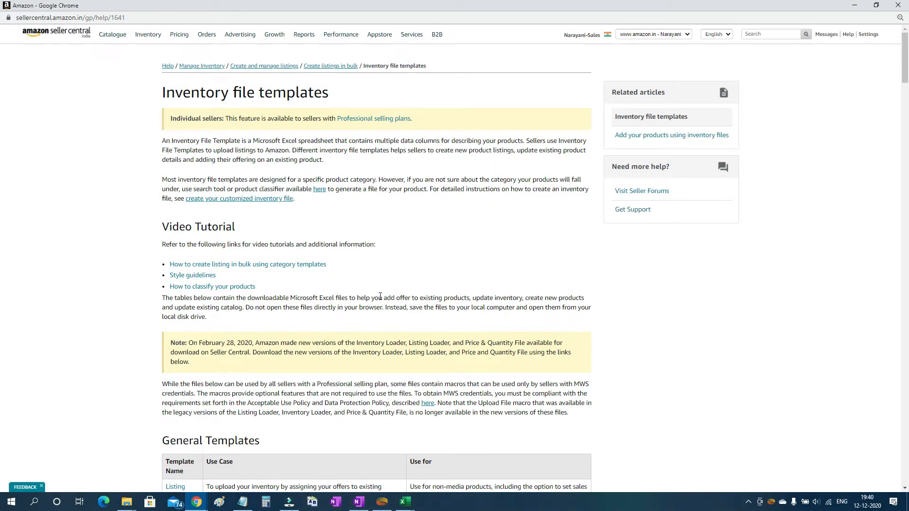
scroll(380, 295, down, 6)
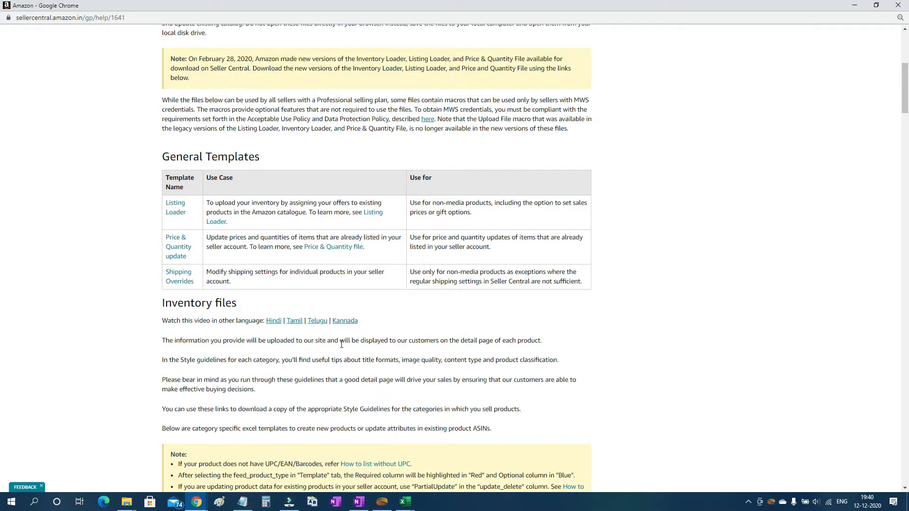
click(174, 254)
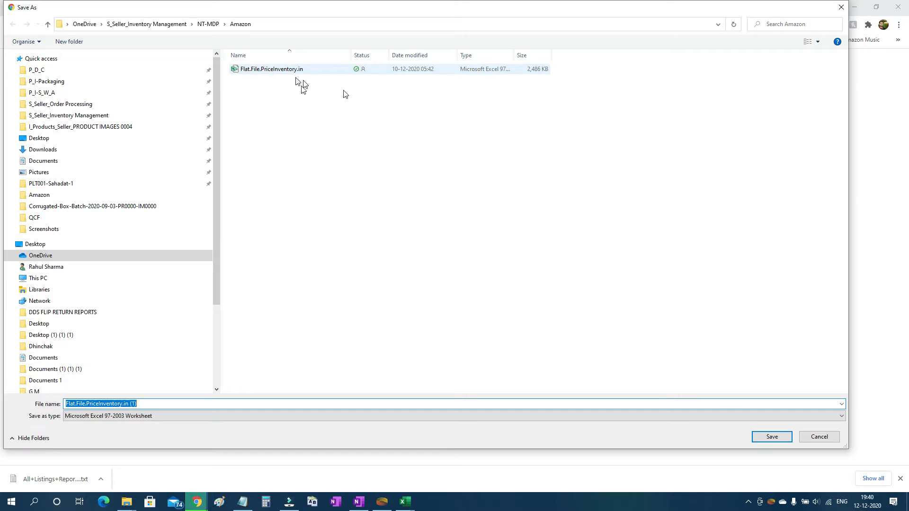
key(Return)
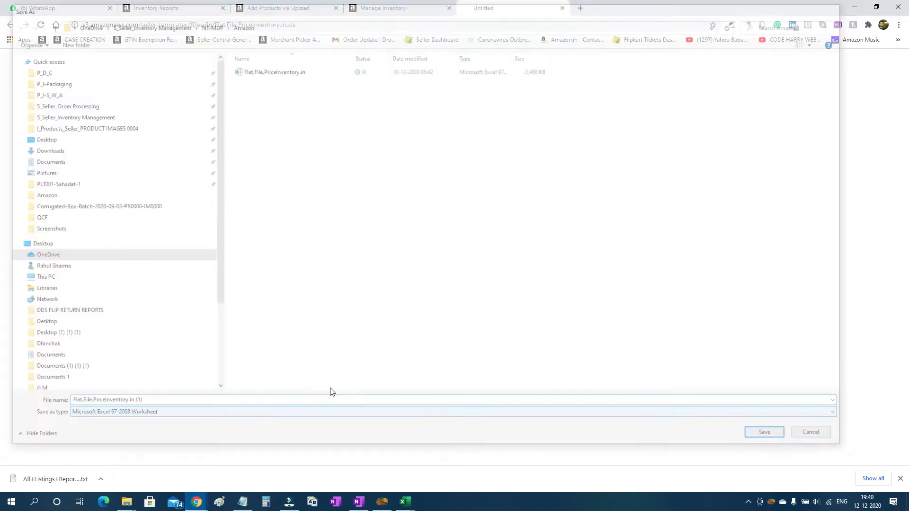
Open the existing Flat.File.PriceInventory.in Excel file from the Amazon folder in File Explorer.
click(127, 503)
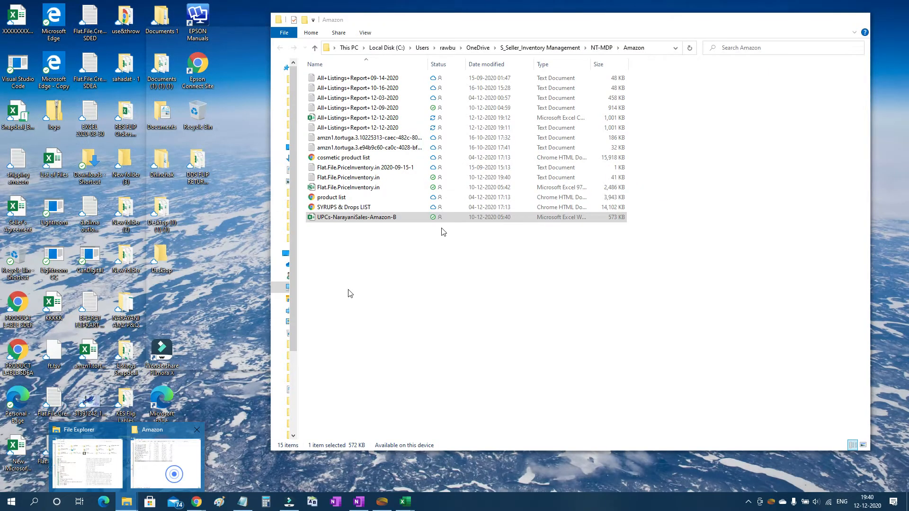
click(175, 473)
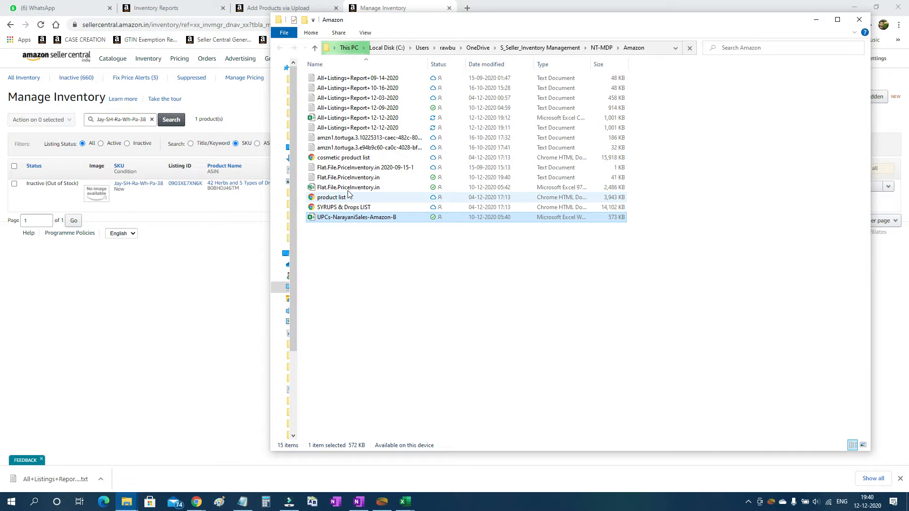
double_click(372, 189)
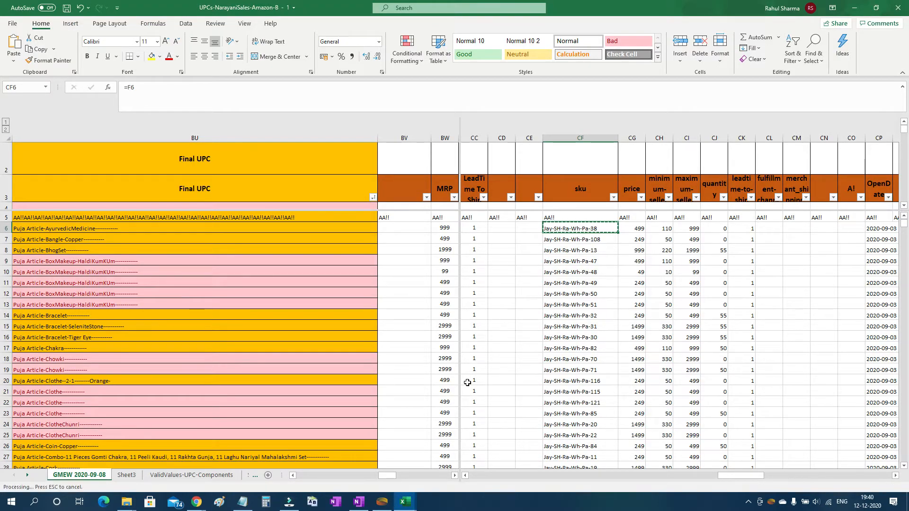
mouse_move(405, 502)
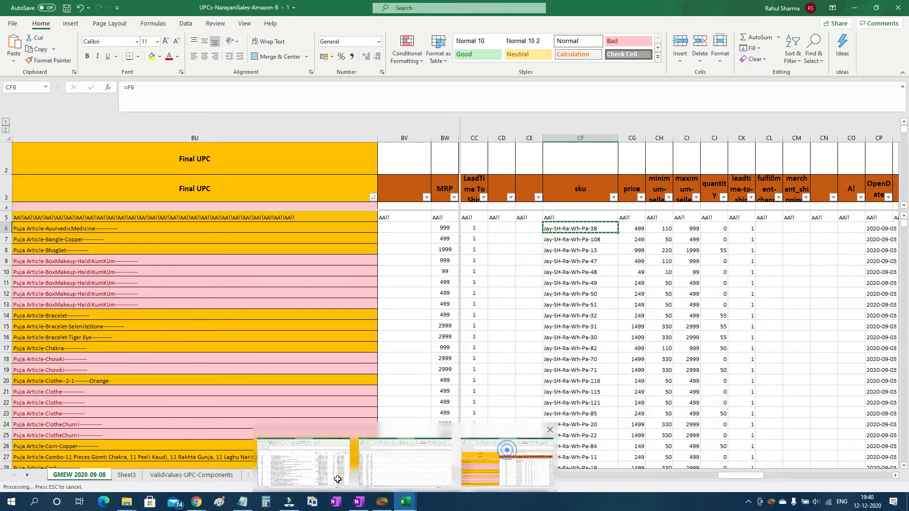
click(413, 464)
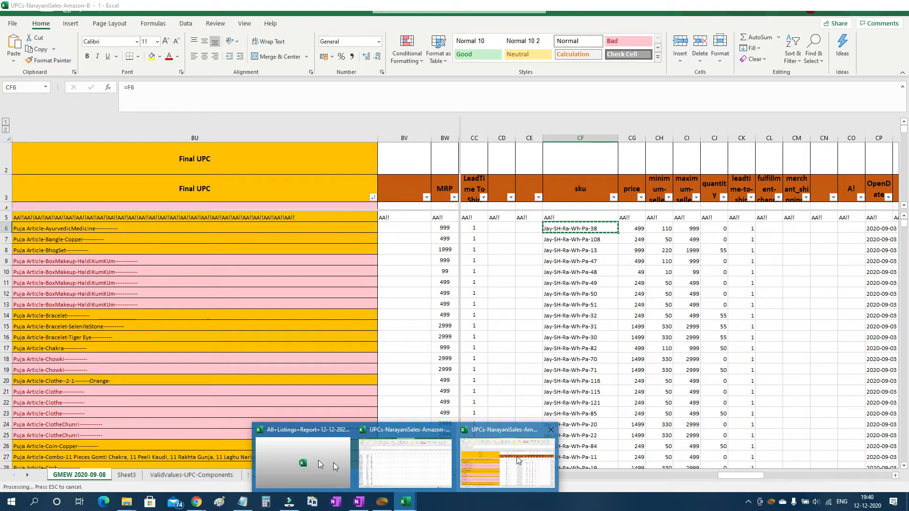
click(333, 462)
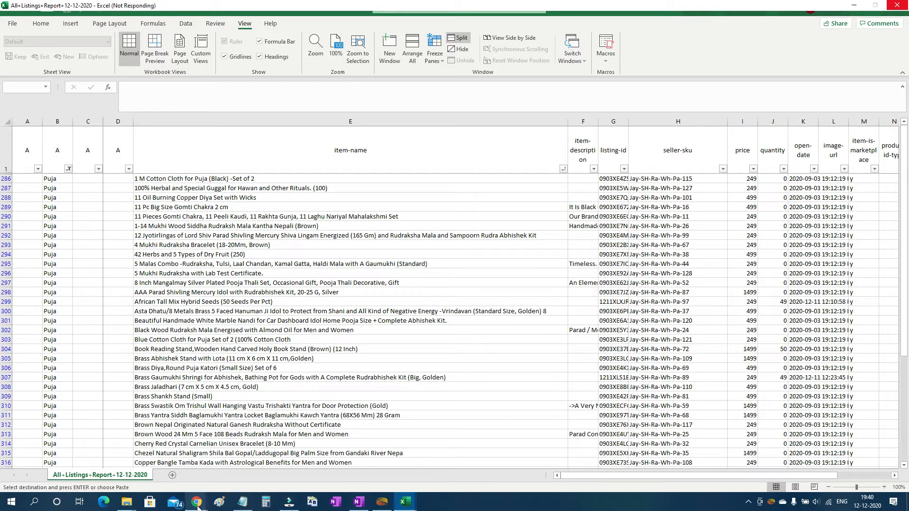
mouse_move(402, 504)
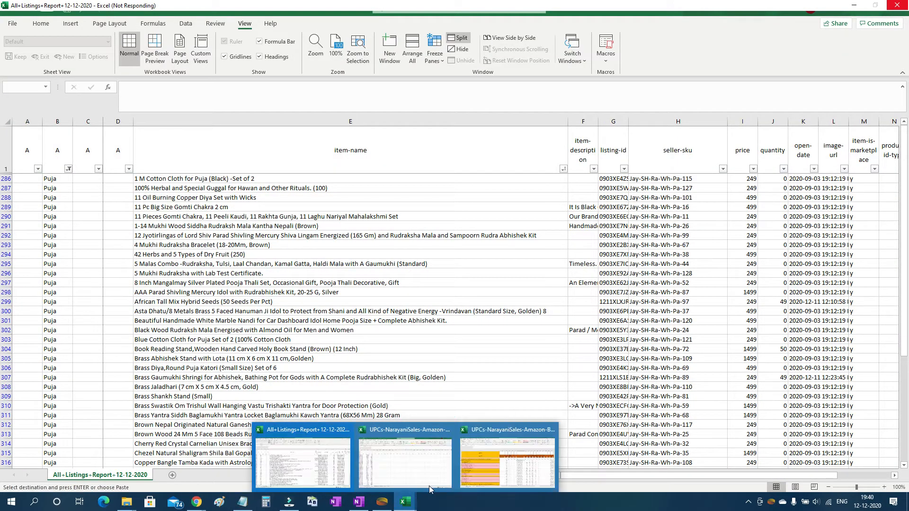
click(498, 470)
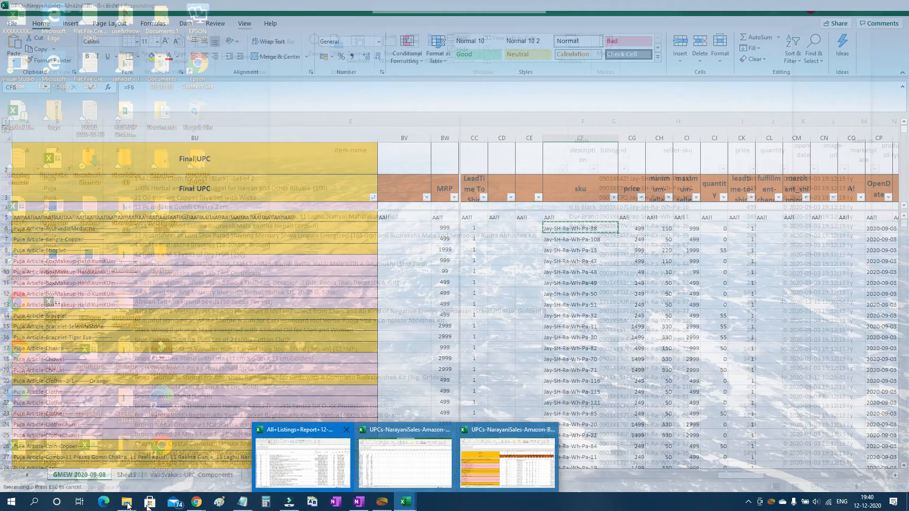
Return to the Amazon folder in File Explorer and try again to open the Flat.File.PriceInventory.in Excel file.
mouse_move(126, 503)
click(160, 471)
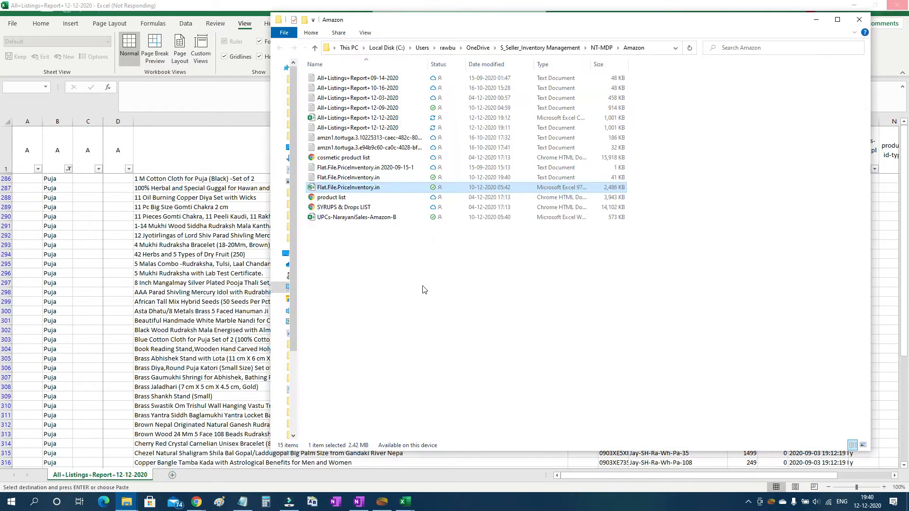
double_click(365, 189)
click(397, 367)
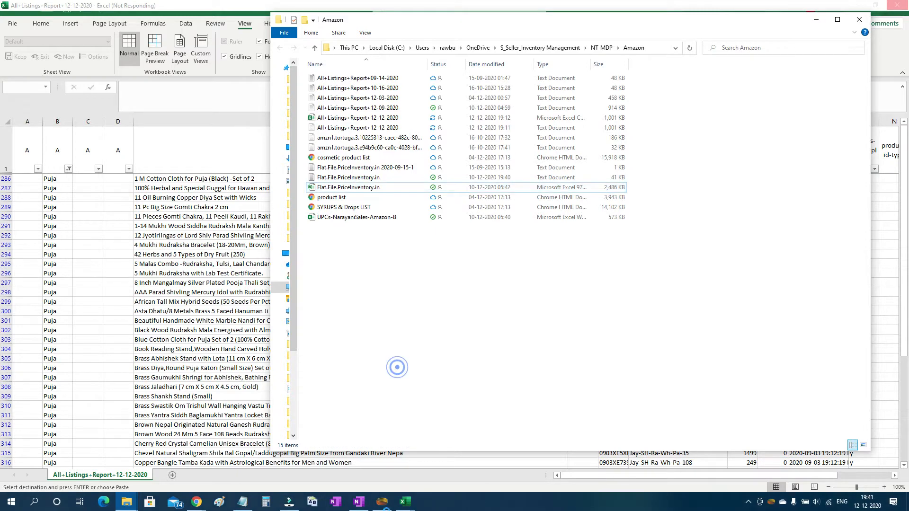
Switch to the Flat.File.PriceInventory.in workbook among the open Excel windows and enable its content.
mouse_move(407, 505)
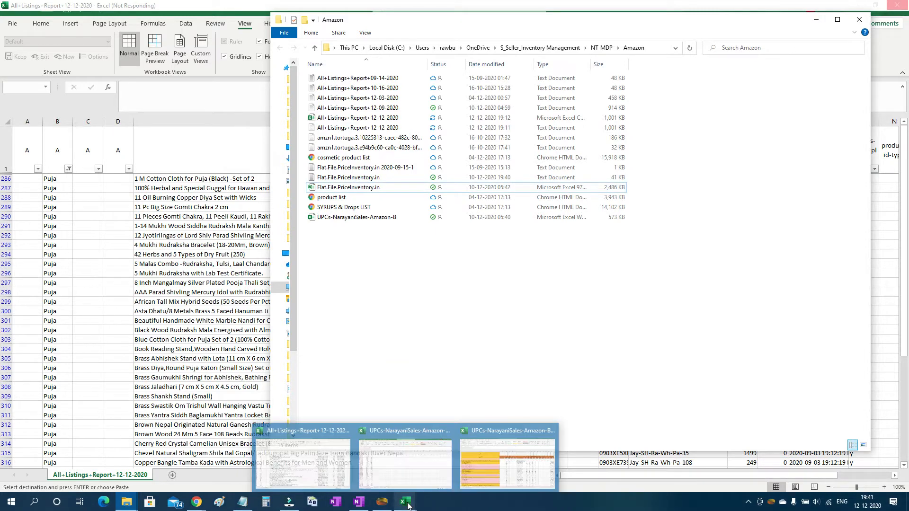
click(298, 472)
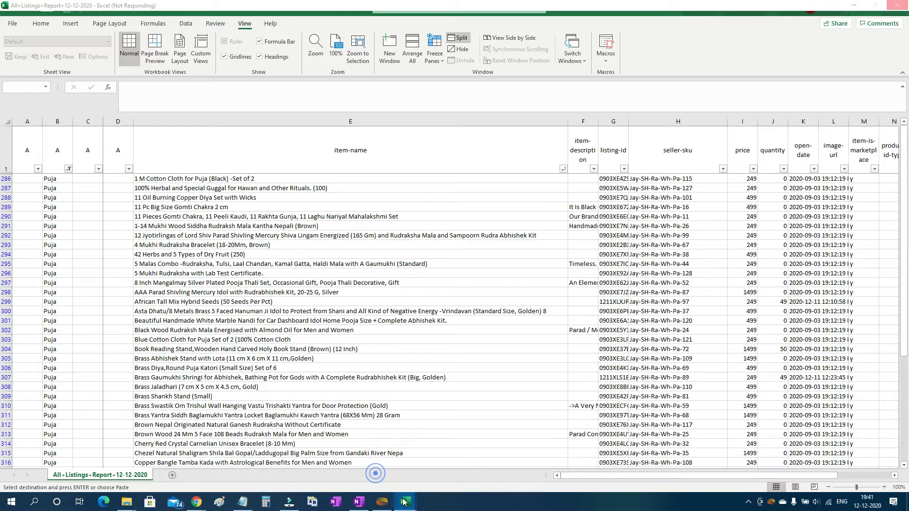
mouse_move(404, 503)
click(492, 455)
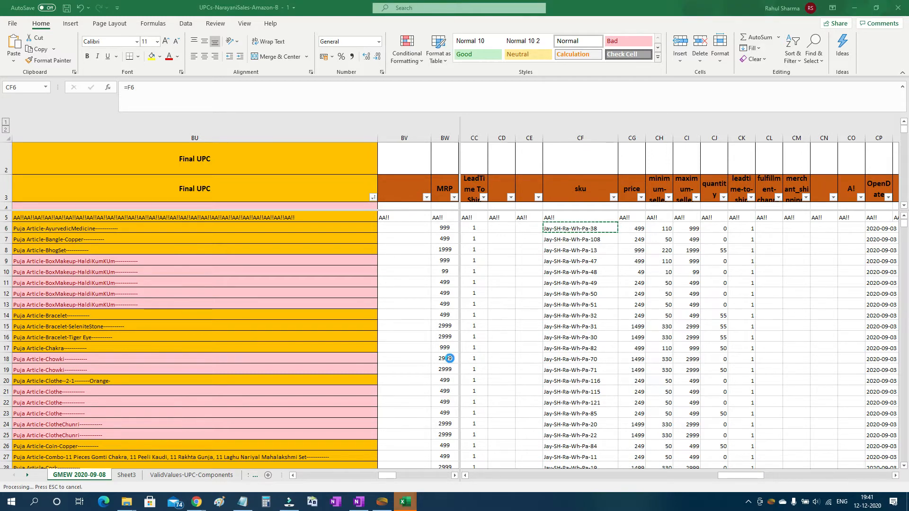
key(alt+Tab)
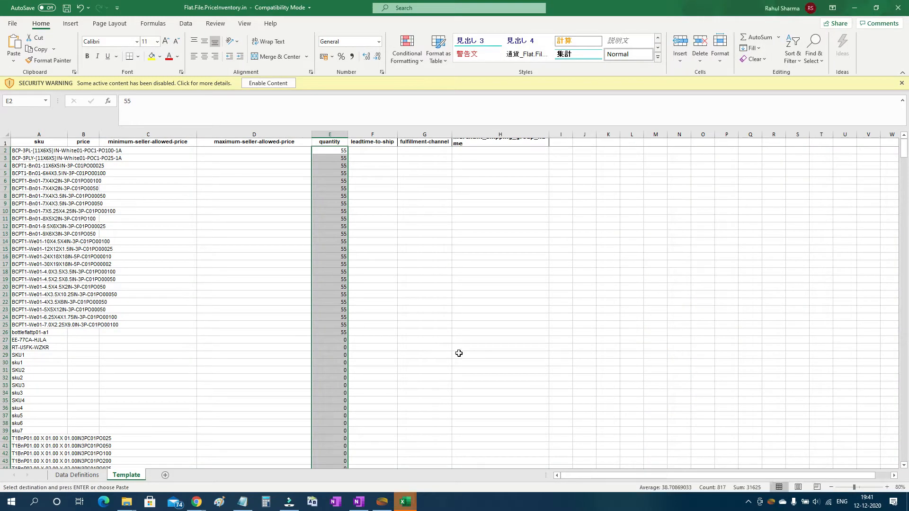
click(264, 86)
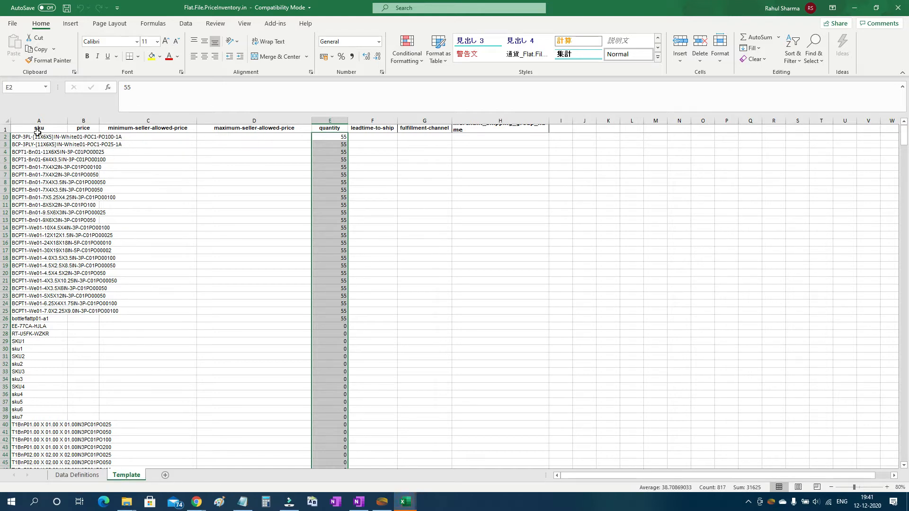
Examine the Data Definitions sheet and the Template sheet's header fields from sku through fulfillment-channel.
click(82, 476)
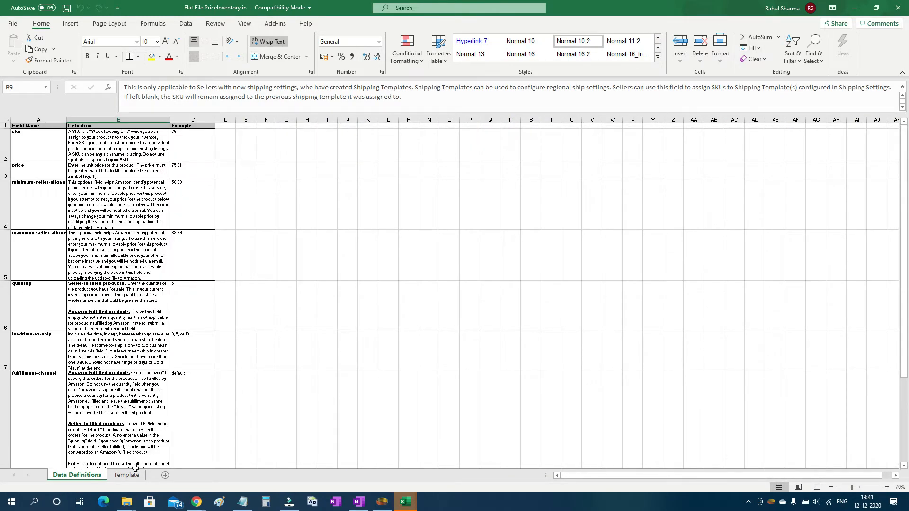
click(126, 475)
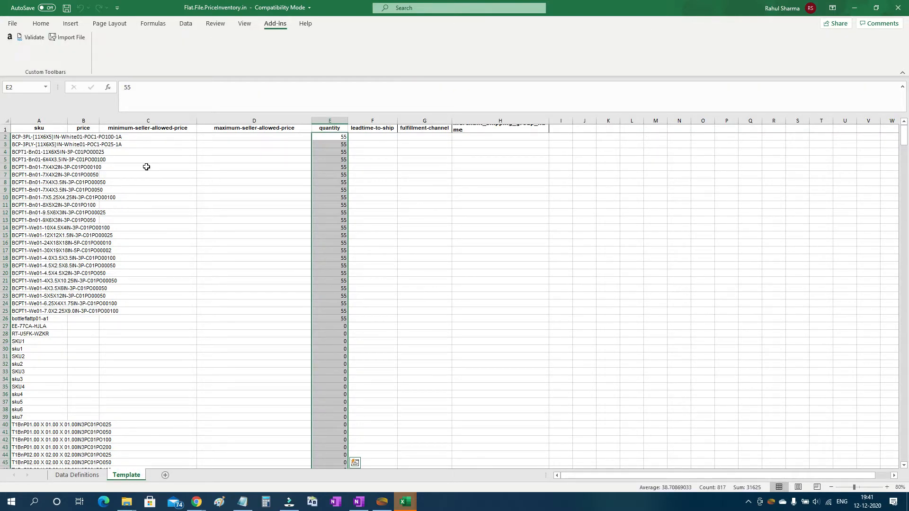
click(40, 128)
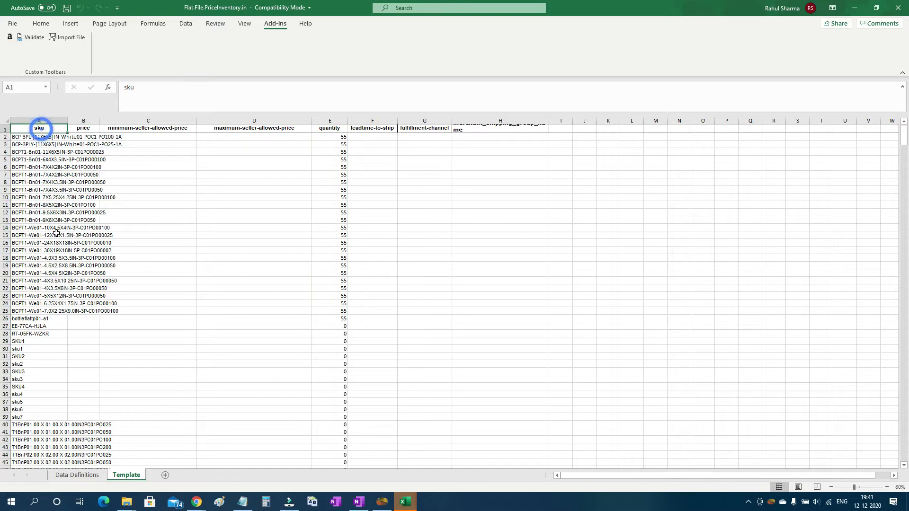
click(87, 129)
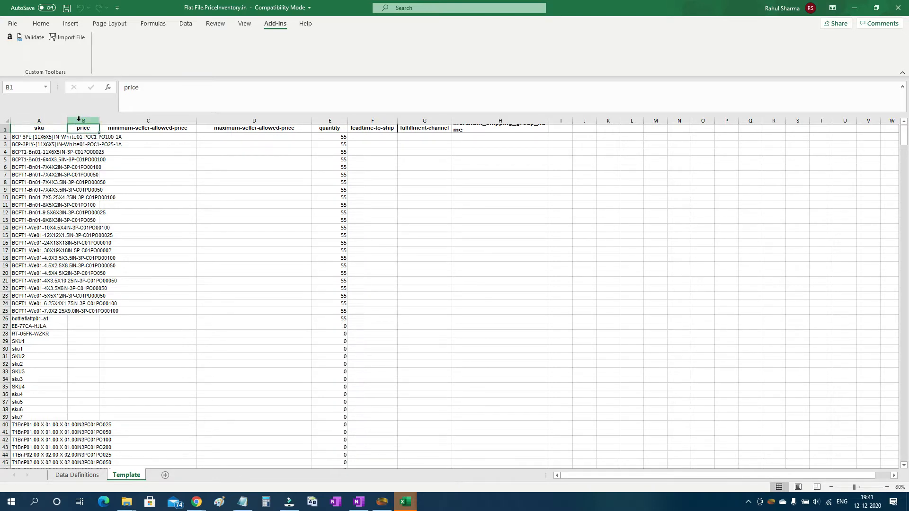
click(135, 128)
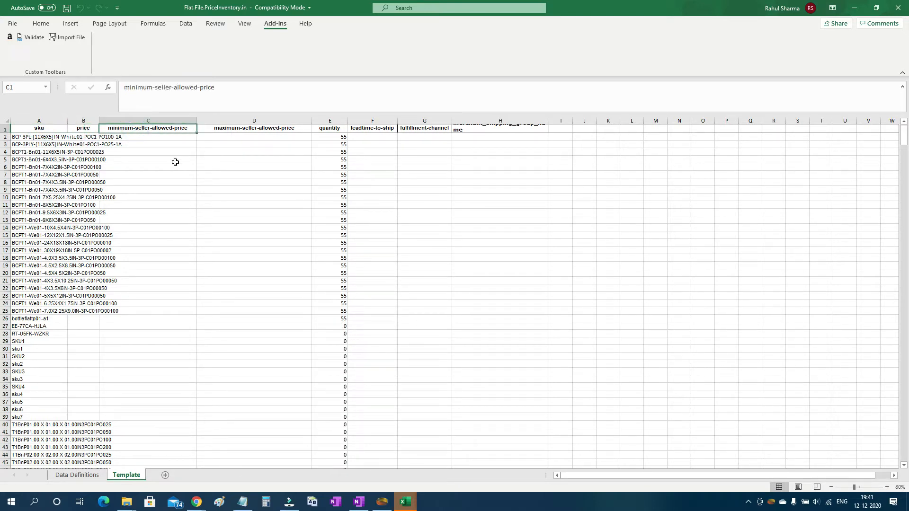
click(246, 130)
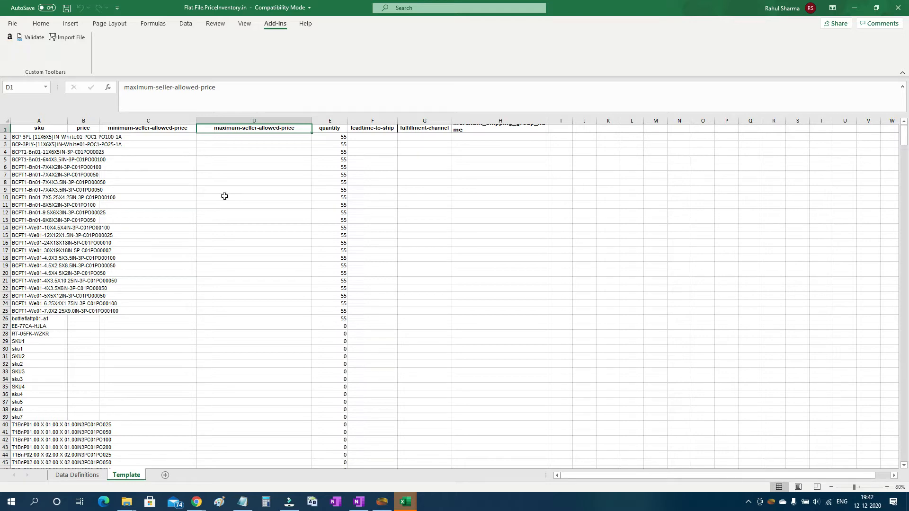
click(329, 127)
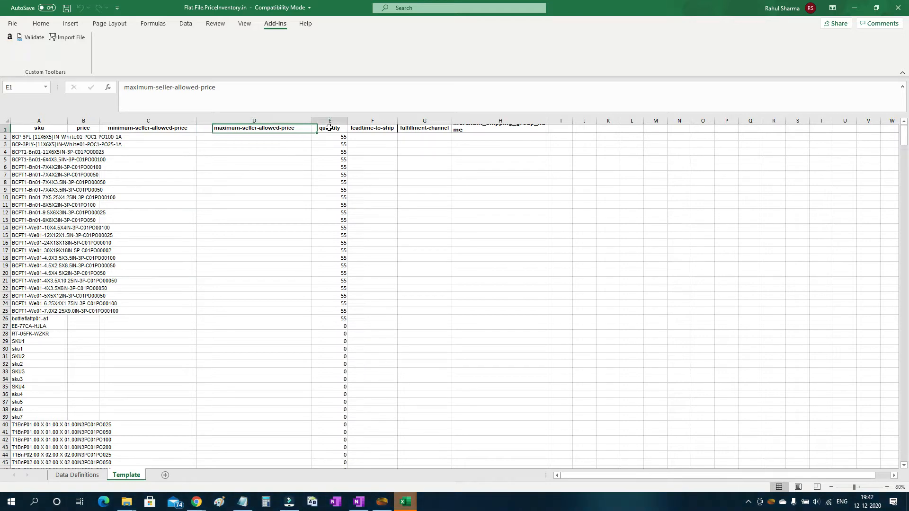
click(376, 131)
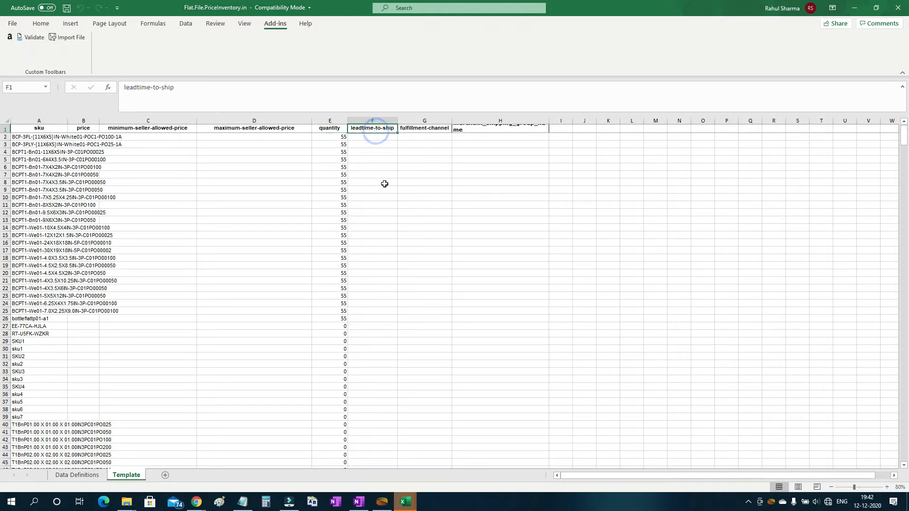
click(433, 130)
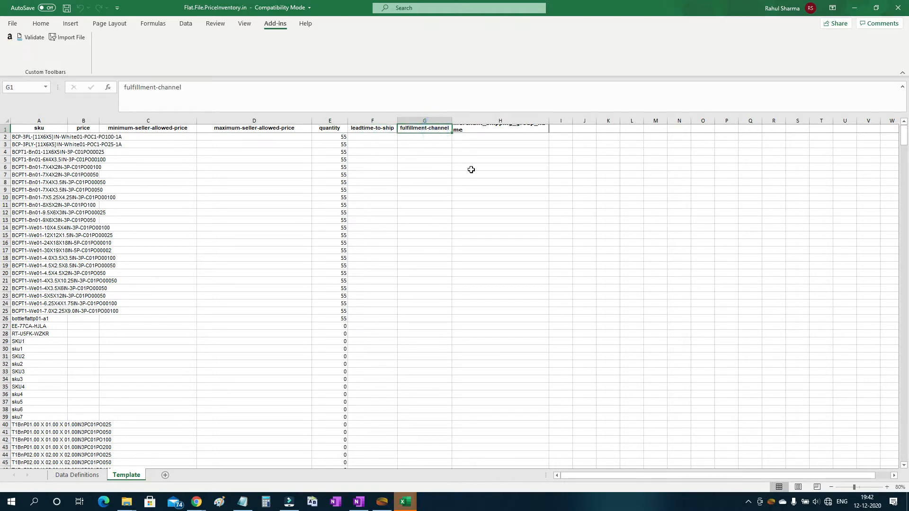
Examine the merchant_shipping_group_name, fulfillment-channel and leadtime-to-ship columns, and fit the sku column's width to its contents.
click(493, 131)
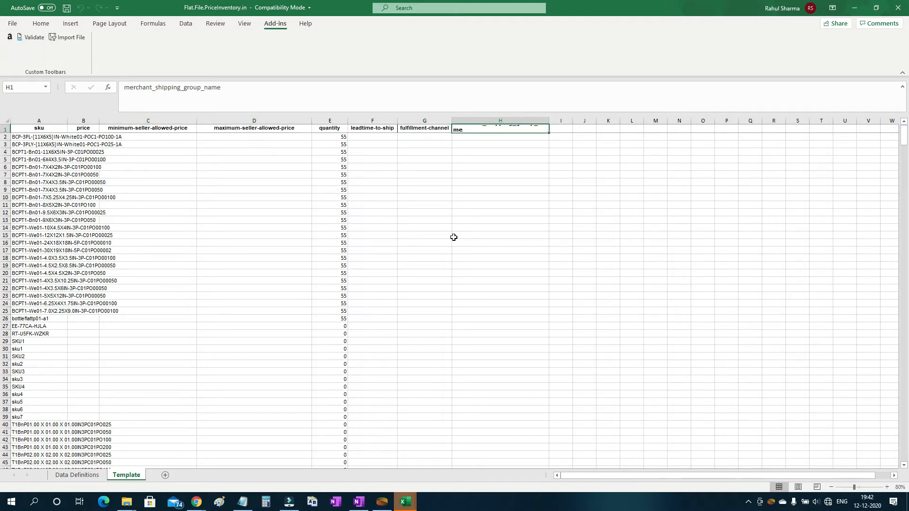
click(496, 115)
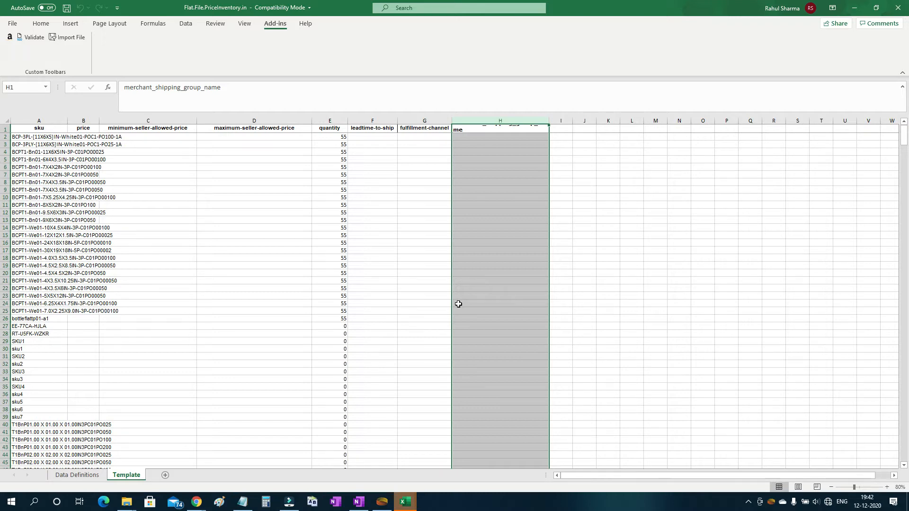
click(424, 121)
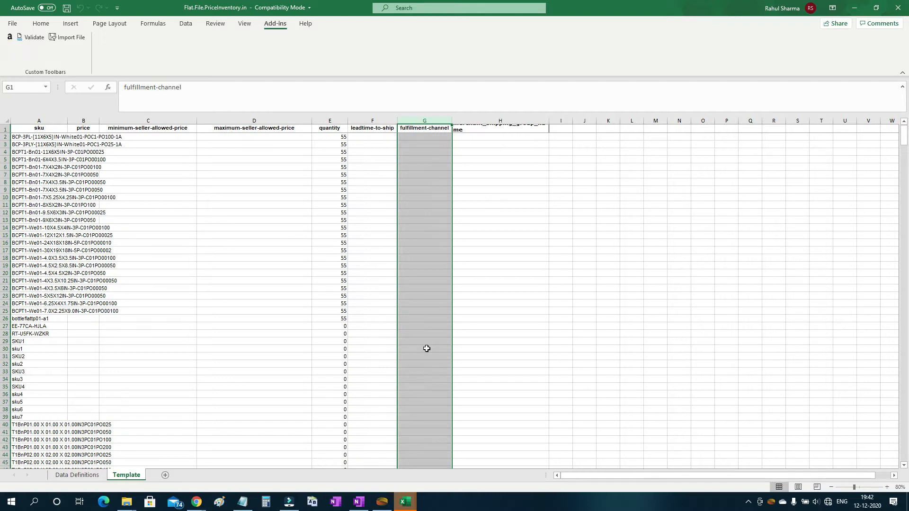
click(366, 121)
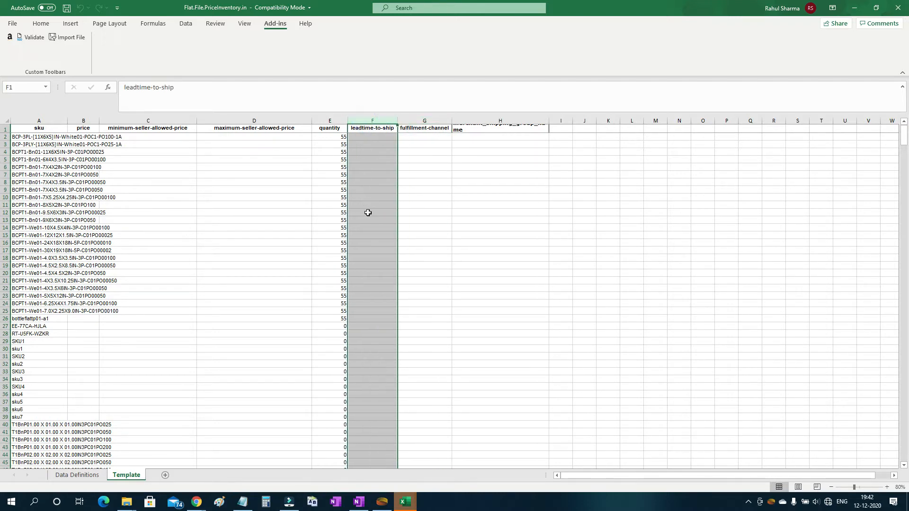
click(374, 129)
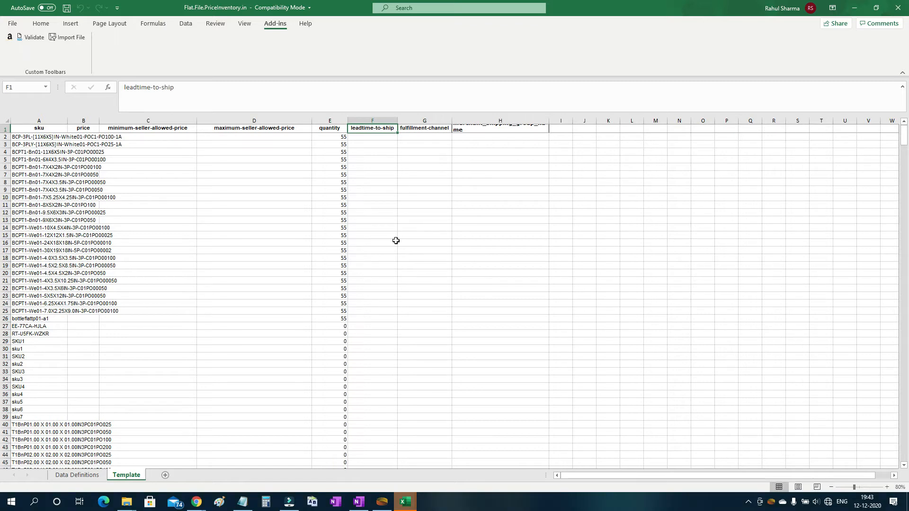
double_click(67, 119)
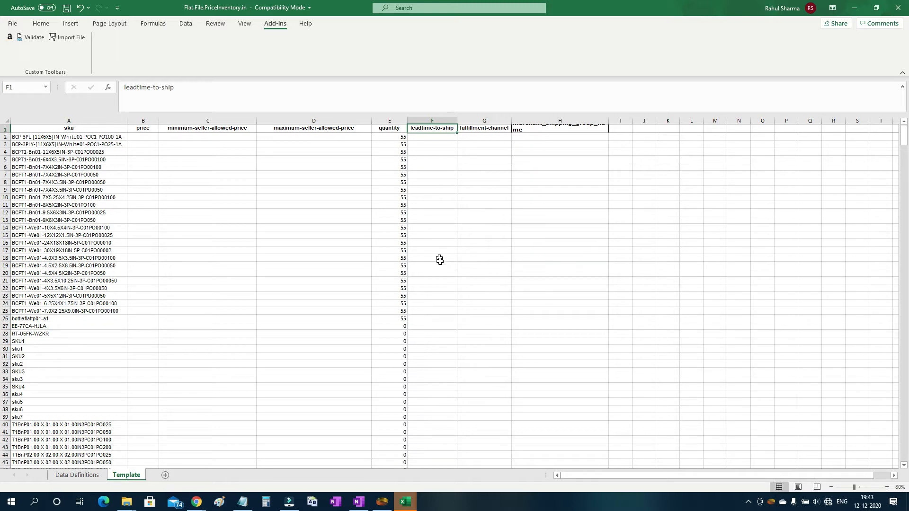
Resolve the pending File In Use dialog by viewing a read-only copy, and return to the editable Flat.File.PriceInventory.in workbook.
click(405, 501)
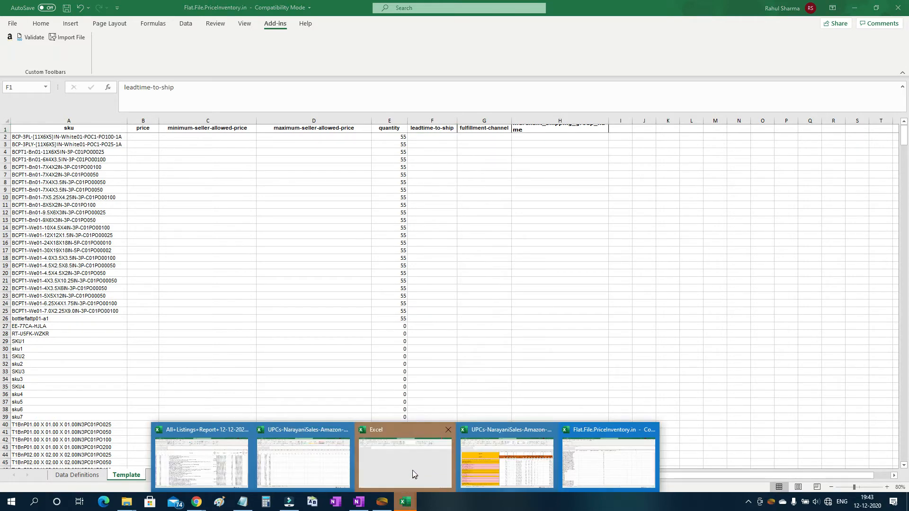
click(419, 469)
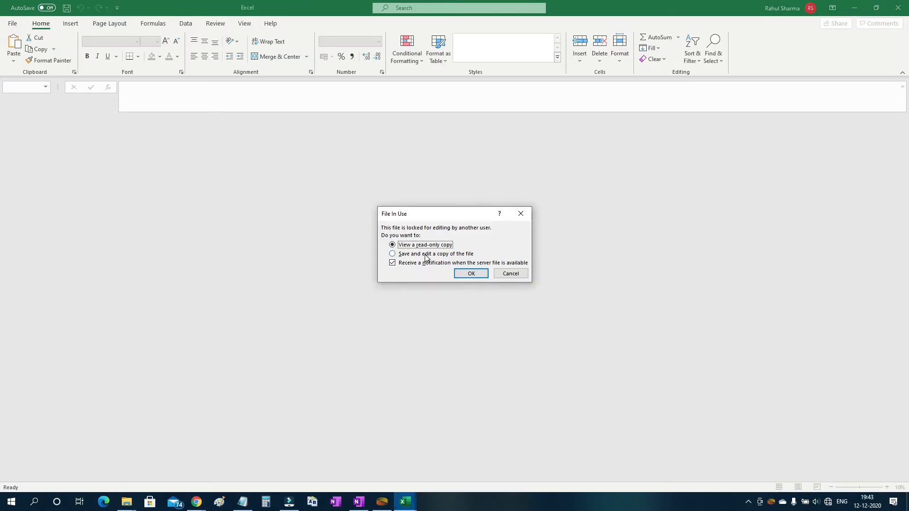
click(472, 274)
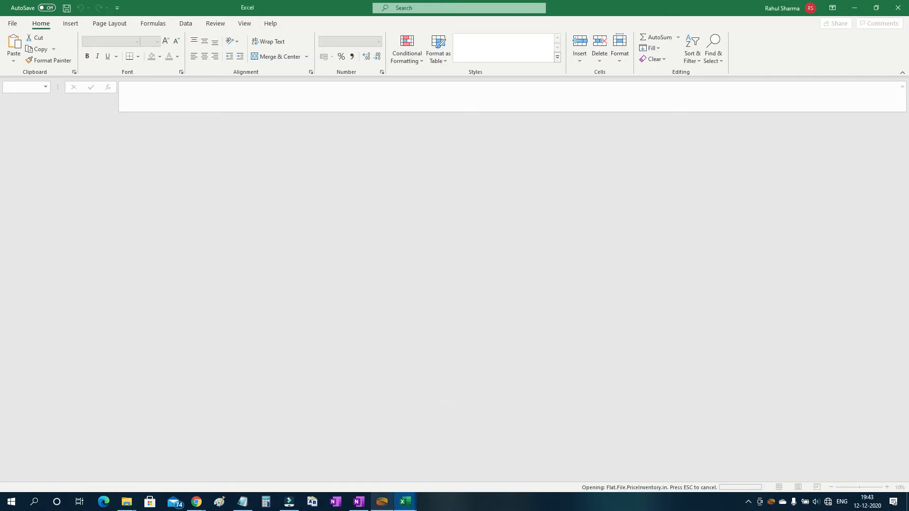
click(404, 505)
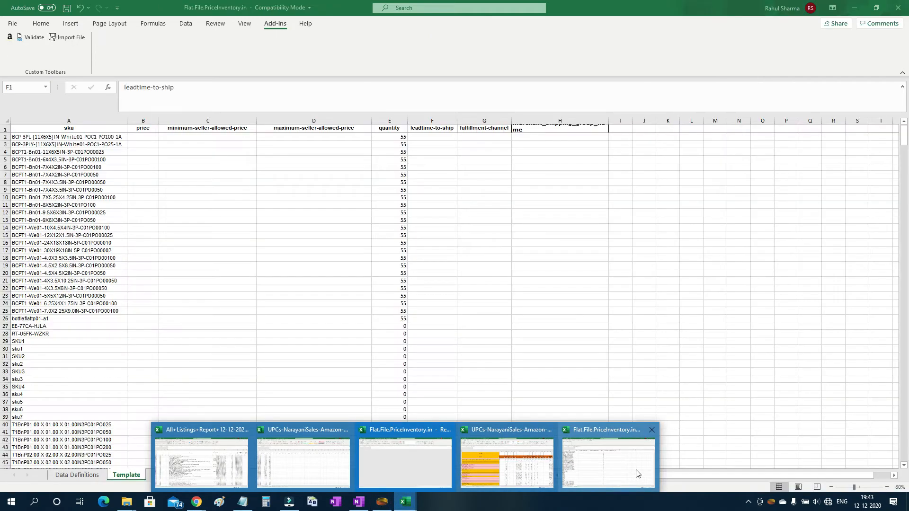
click(637, 473)
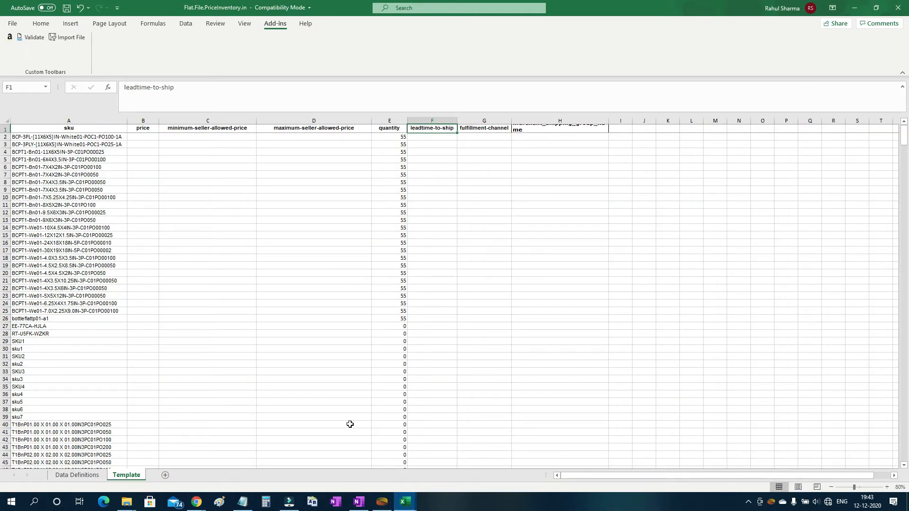
Clear the old listing data below the header row on the Template sheet, from sku through fulfillment-channel.
drag(33, 140, 498, 508)
key(Delete)
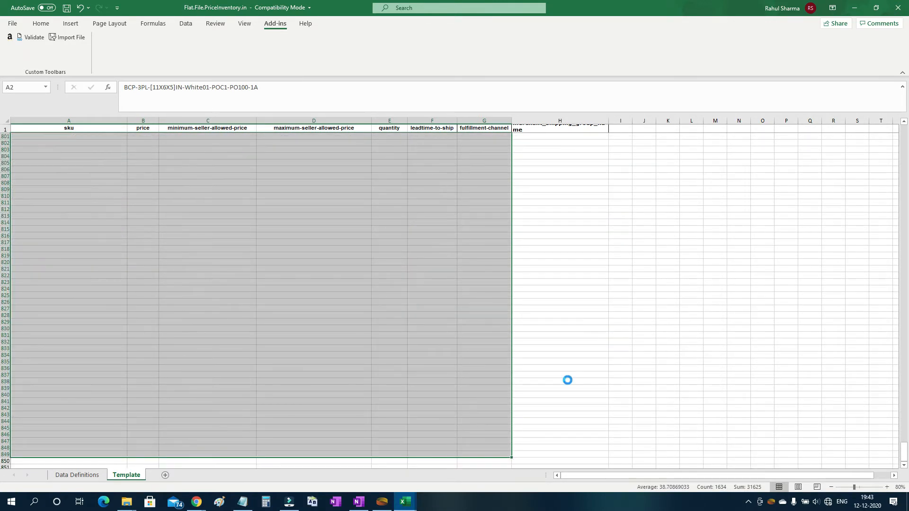
drag(904, 455, 899, 137)
click(652, 333)
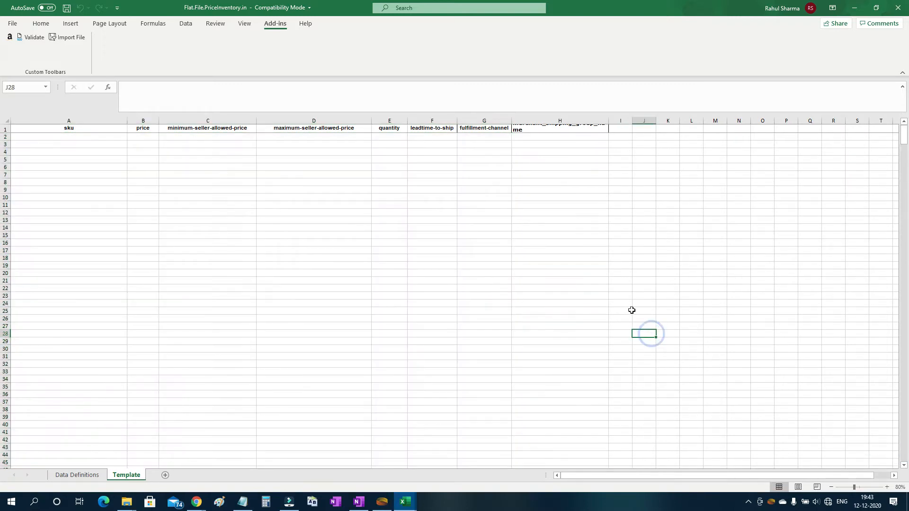
Switch to the UPCs-NarayaniSales-Amazon-B workbook and copy rows 6 to 129 of the sku through merchant_shipping_group_name columns (CF6:CM129).
mouse_move(404, 501)
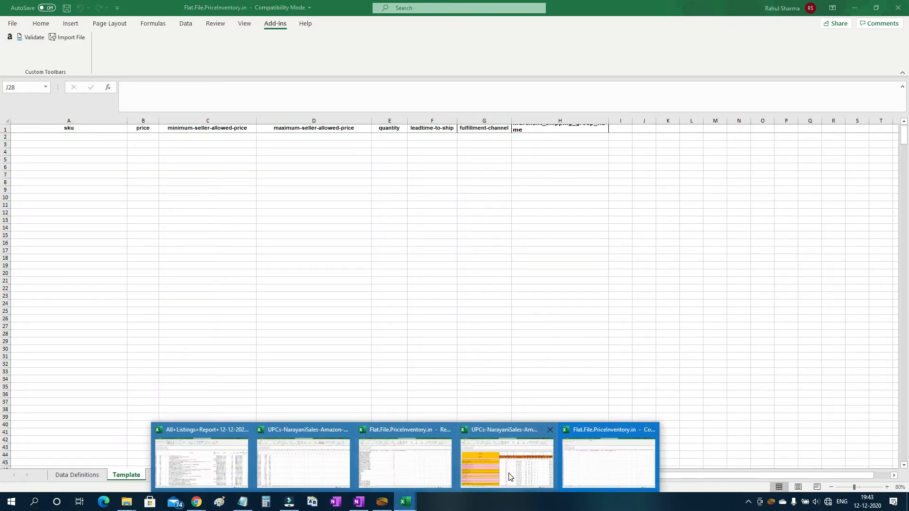
click(502, 477)
click(566, 305)
drag(575, 229, 580, 142)
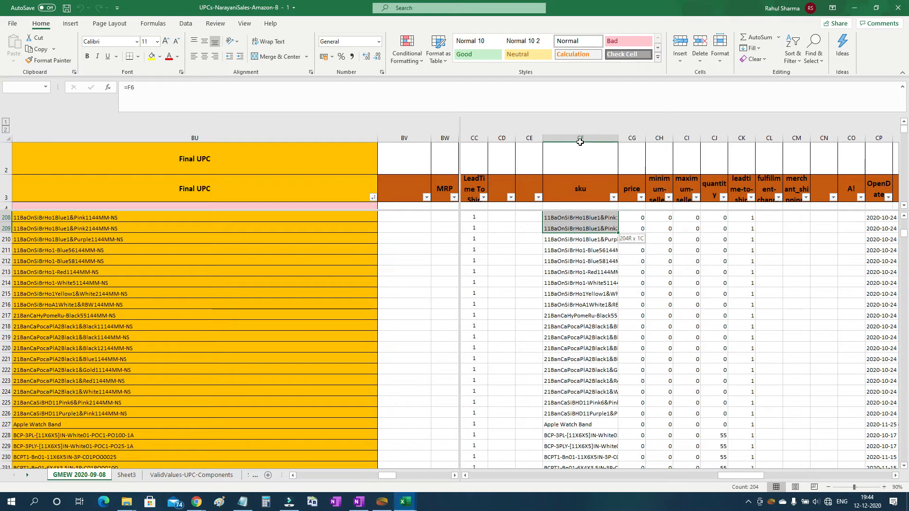
drag(571, 215, 574, 358)
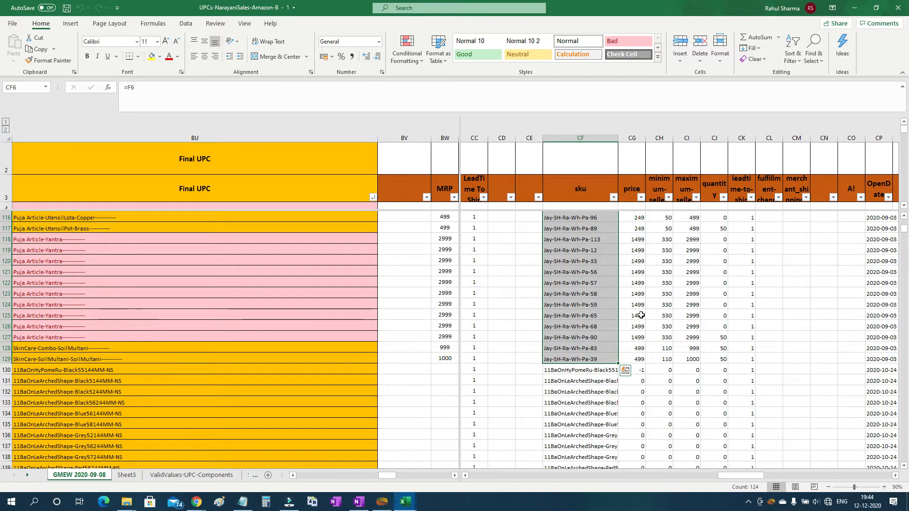
key(shift+Right)
key(shift+Right)
key(shift+Right)
key(shift+Right)
key(shift+Right)
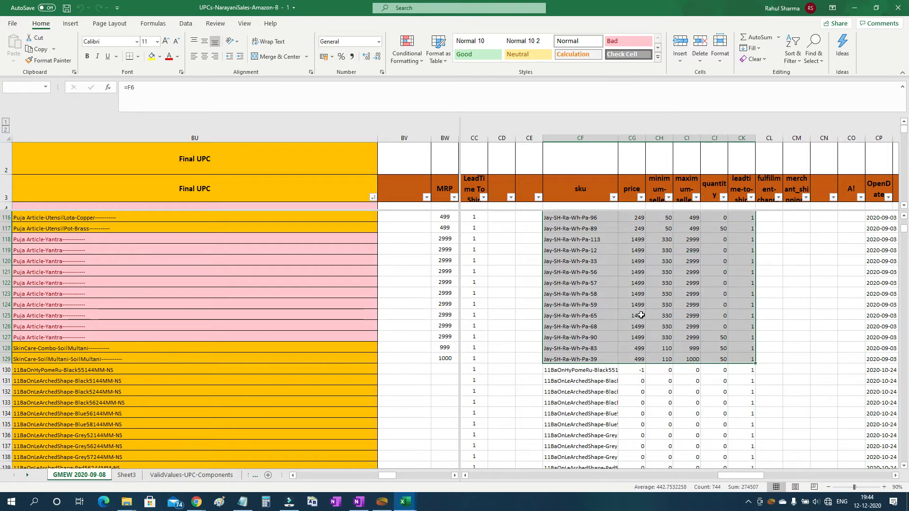
key(shift+Right)
key(shift+Right)
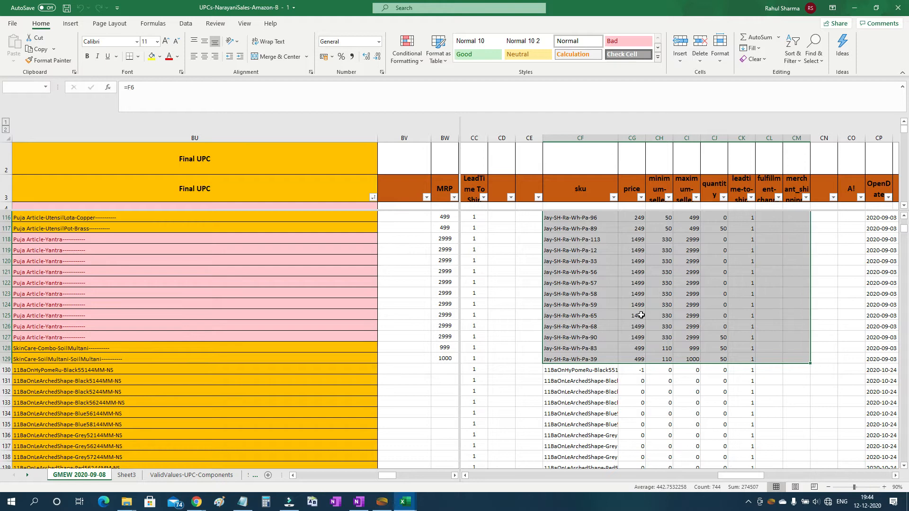
key(ctrl+c)
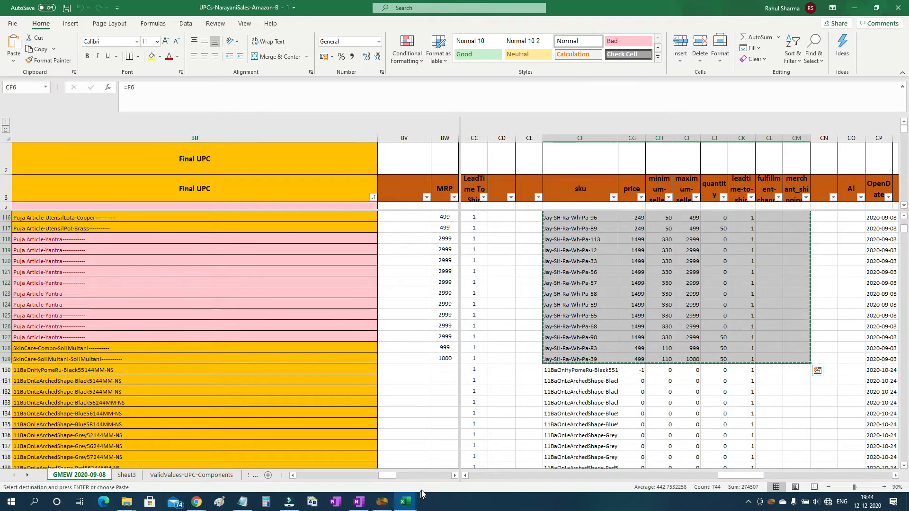
Paste the copied rows as values from A2 of the Template sheet in Flat.File.PriceInventory.in and save the workbook.
click(403, 506)
click(608, 457)
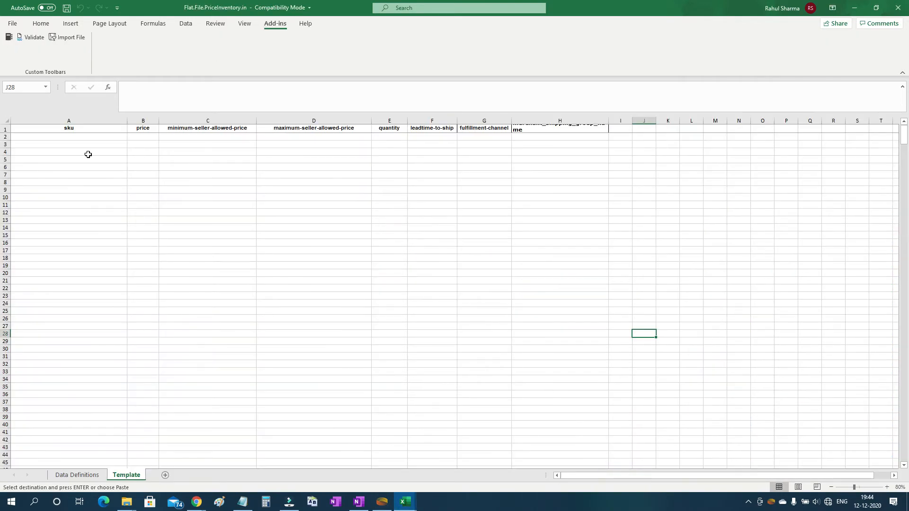
click(75, 135)
right_click(78, 138)
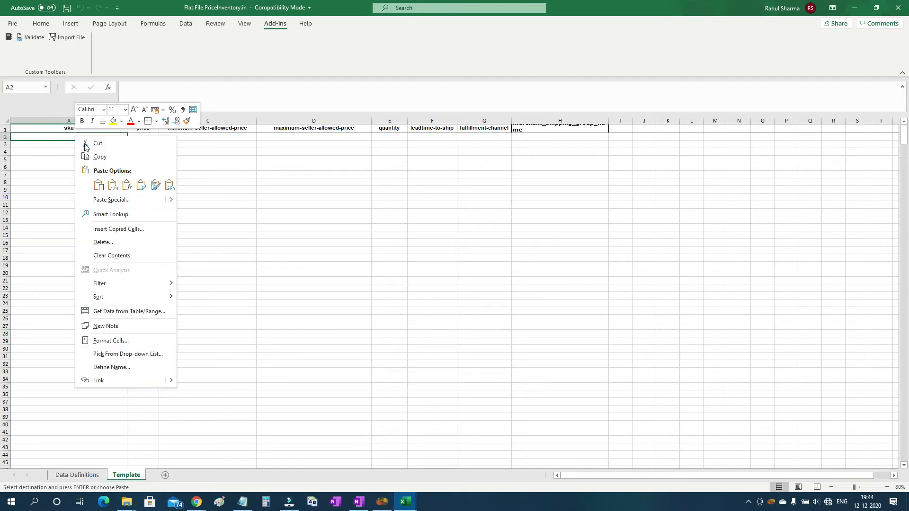
click(115, 186)
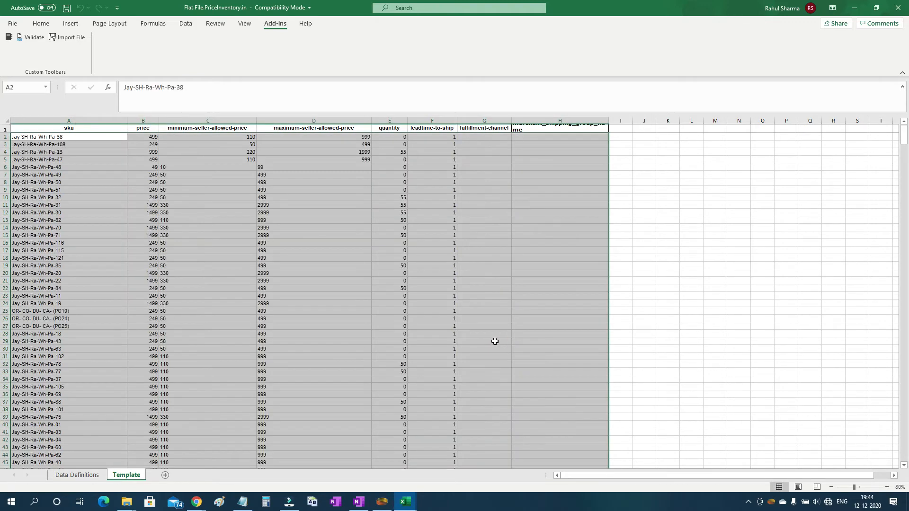
scroll(503, 330, down, 1)
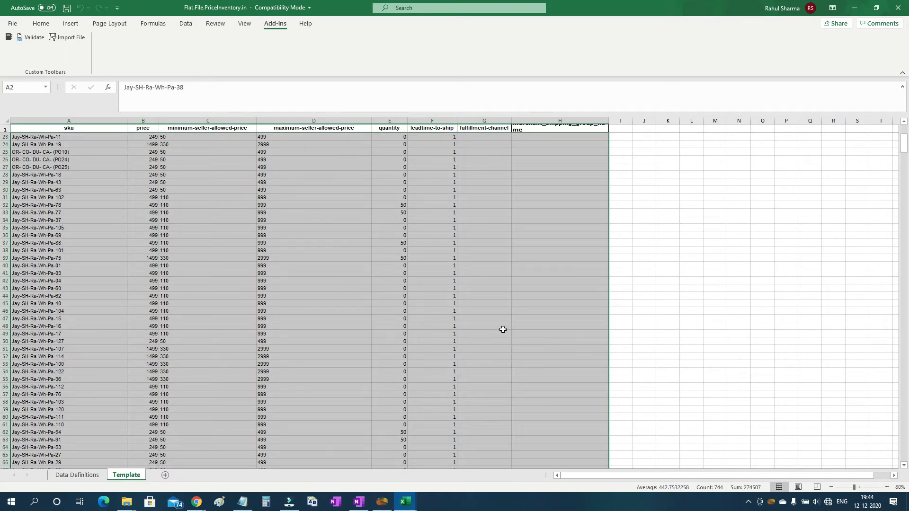
click(66, 8)
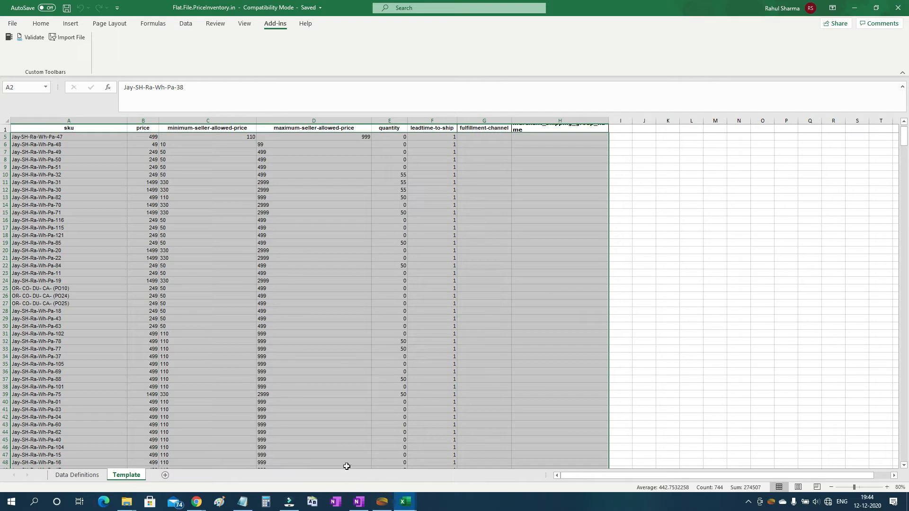
Save only the active Template sheet as Text (Tab delimited) in the Amazon folder, replacing the existing Flat.File.PriceInventory.in.txt.
click(12, 26)
click(27, 152)
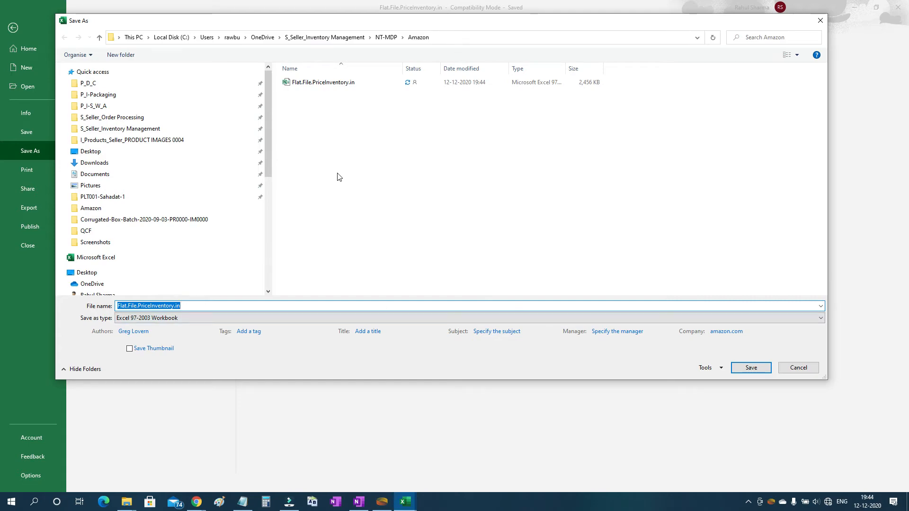
click(243, 319)
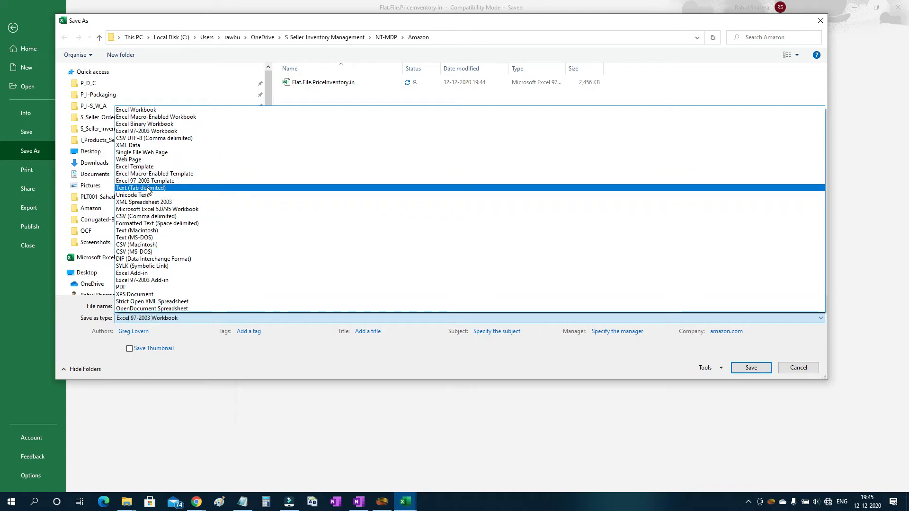
click(150, 188)
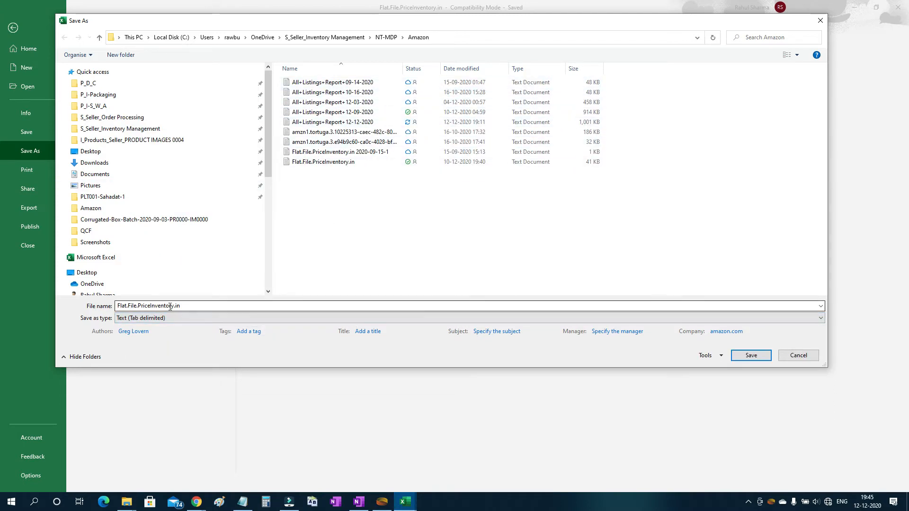
click(750, 355)
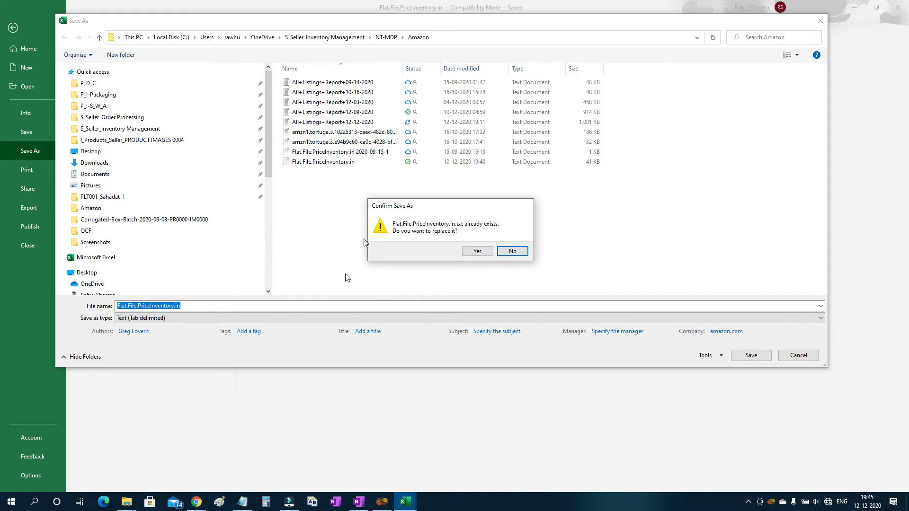
click(477, 253)
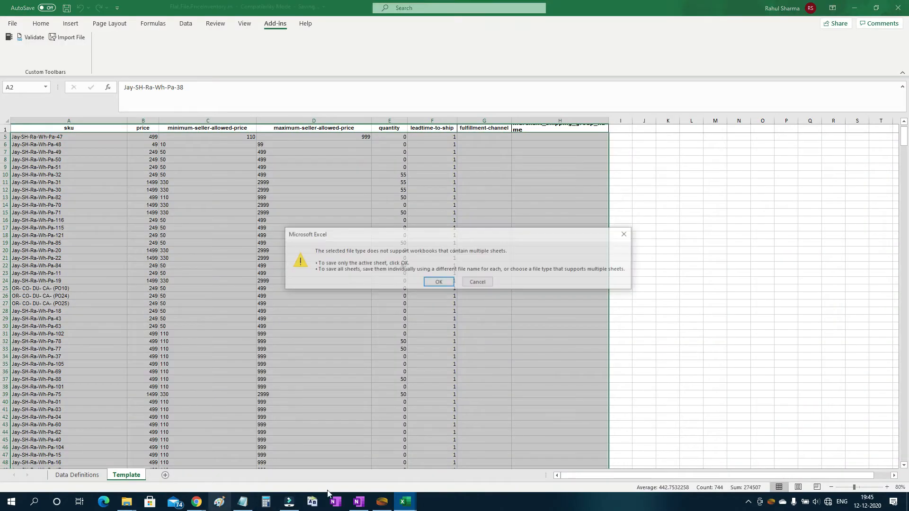
click(433, 282)
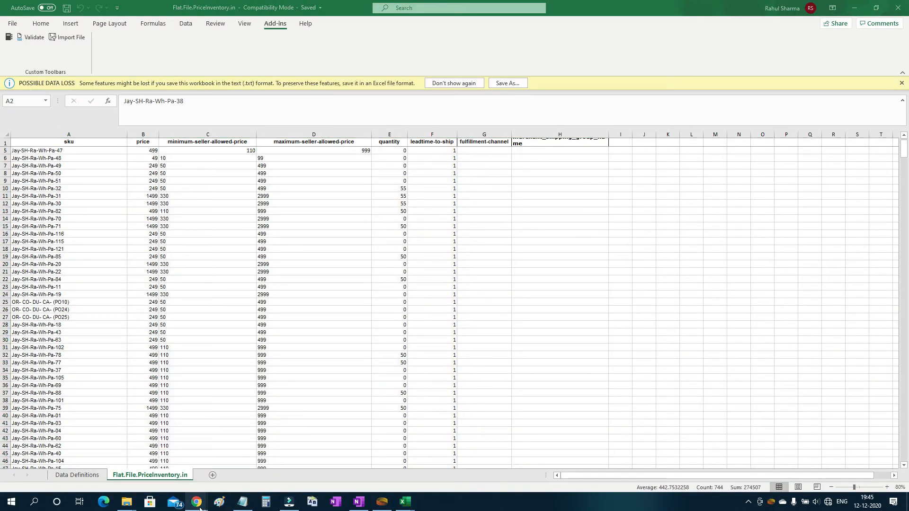
Switch to Seller Central's Add Products via Upload page in Chrome and try to open Upload your Inventory File.
mouse_move(199, 504)
click(154, 482)
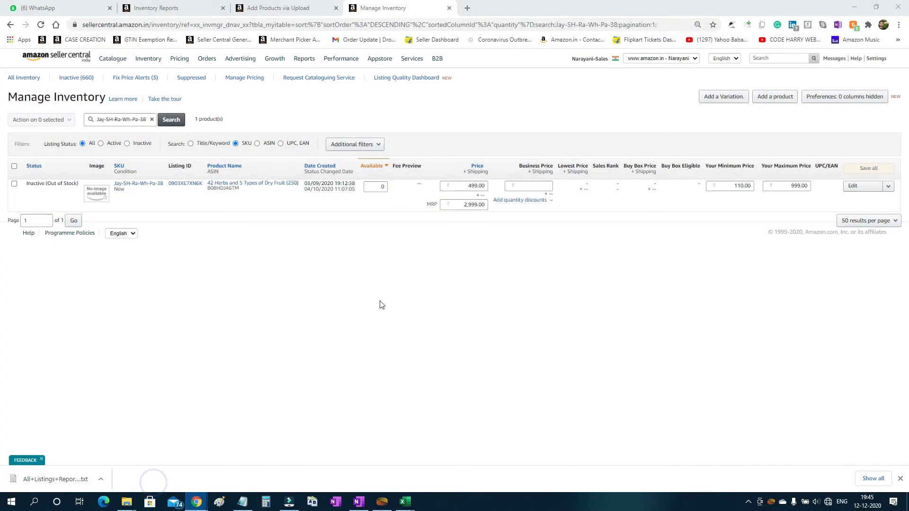
click(284, 8)
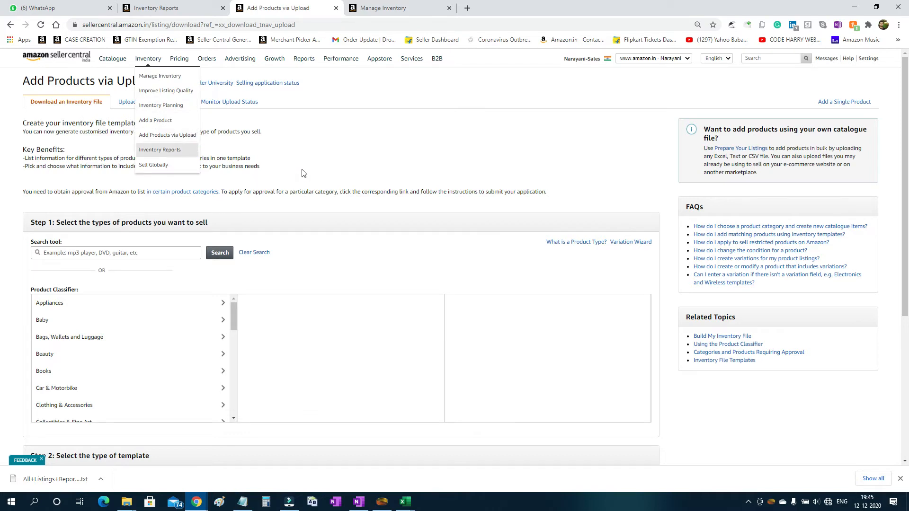
click(158, 105)
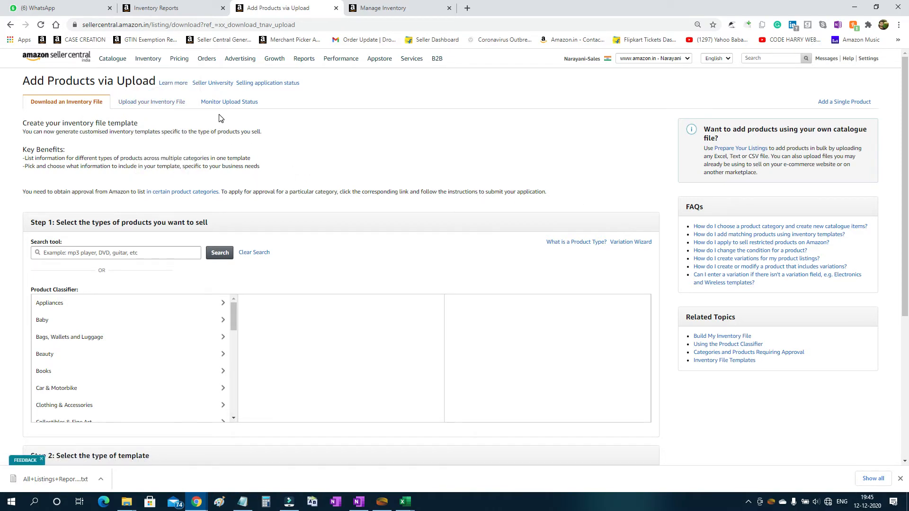
Try to connect the computer to the Honor 9 Lite_B43C Wi-Fi network.
click(827, 503)
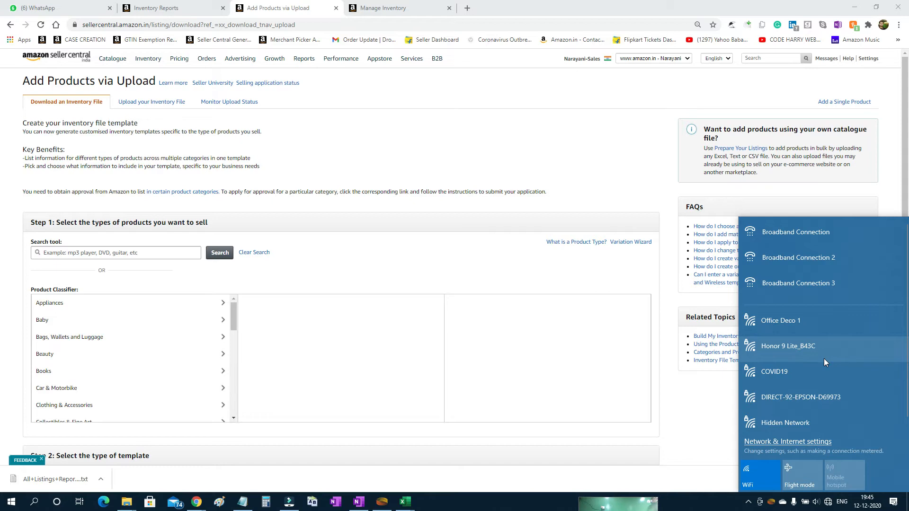
click(823, 362)
click(856, 391)
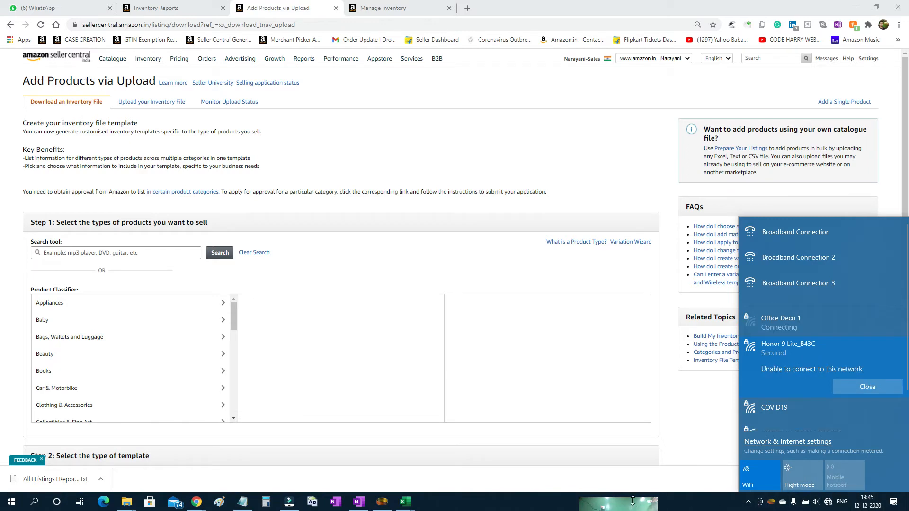
click(748, 507)
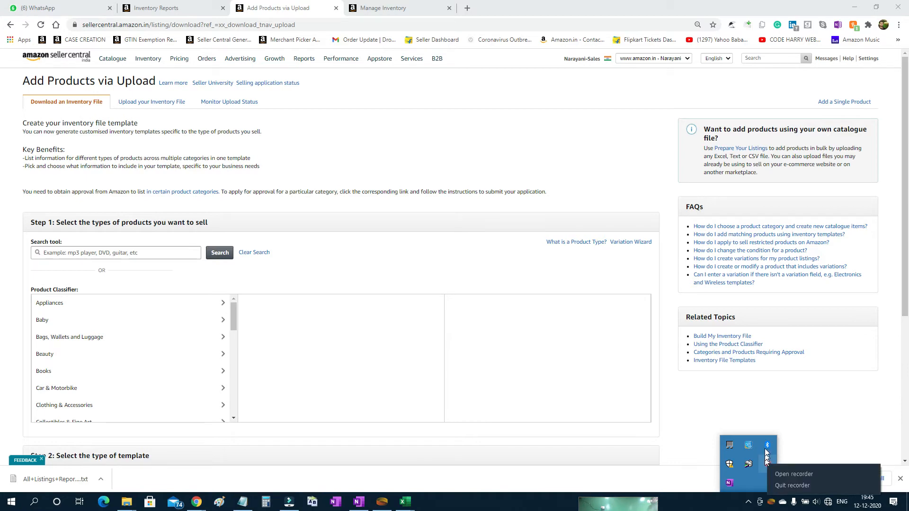
click(767, 464)
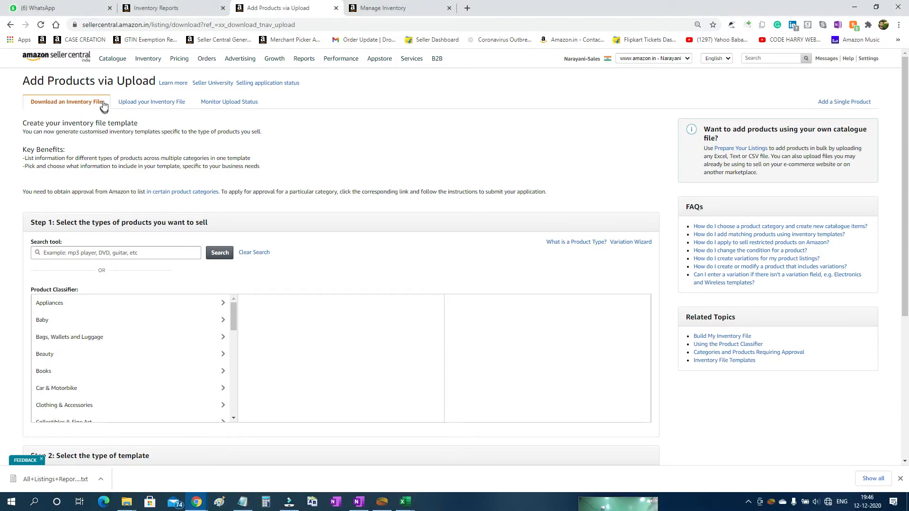
Try to open the Add Products via Upload page again from Seller Central's Inventory options.
mouse_move(156, 63)
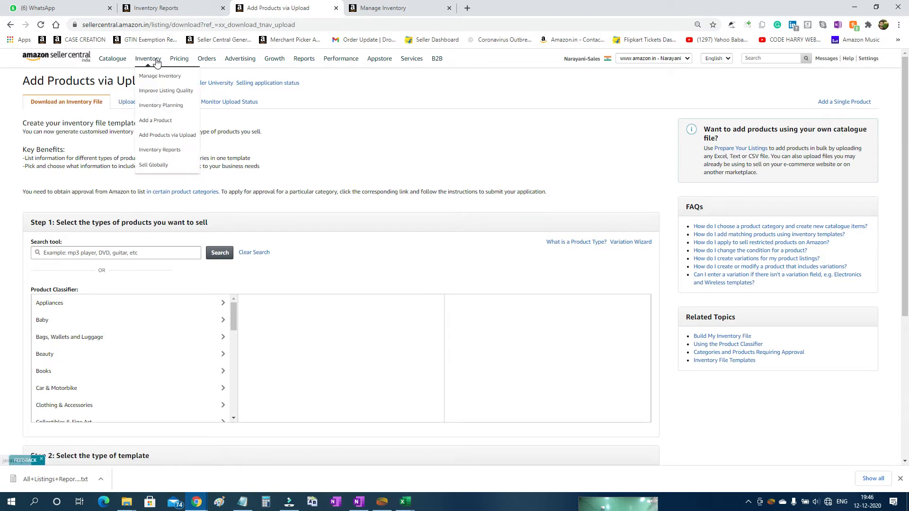
click(166, 137)
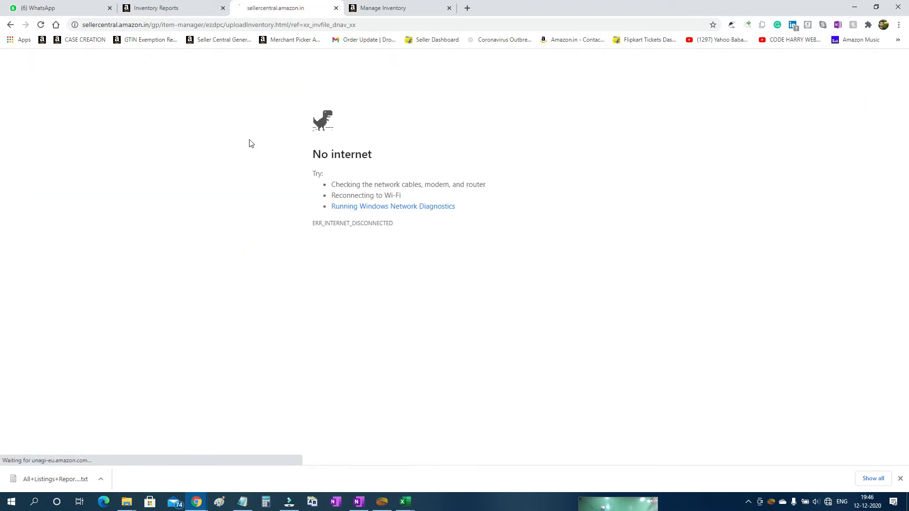
Try to connect the computer to the Honor 9 Lite_B43C Wi-Fi network and also to Office Deco 1.
click(828, 502)
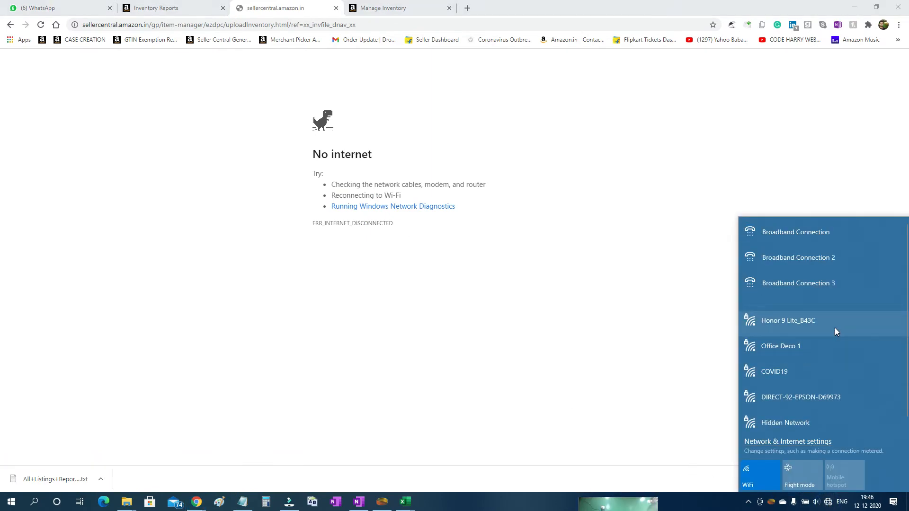
click(834, 326)
click(867, 366)
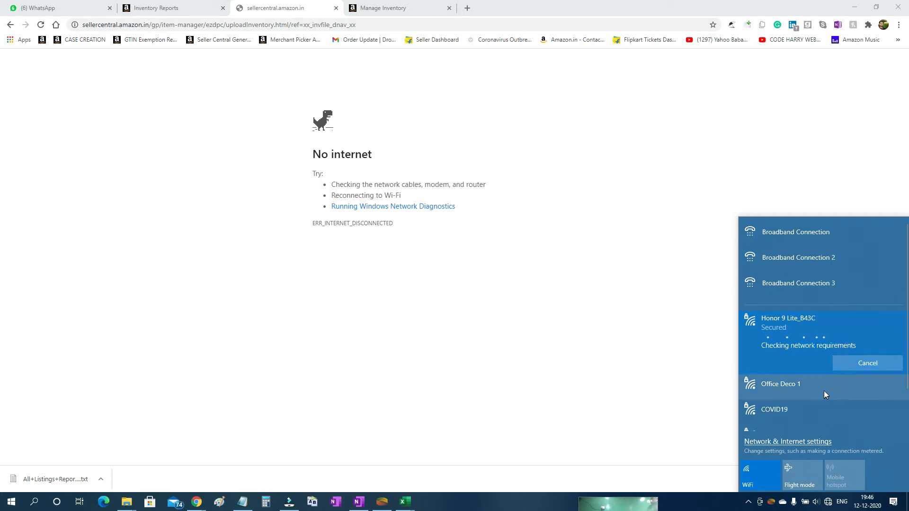
scroll(831, 400, down, 2)
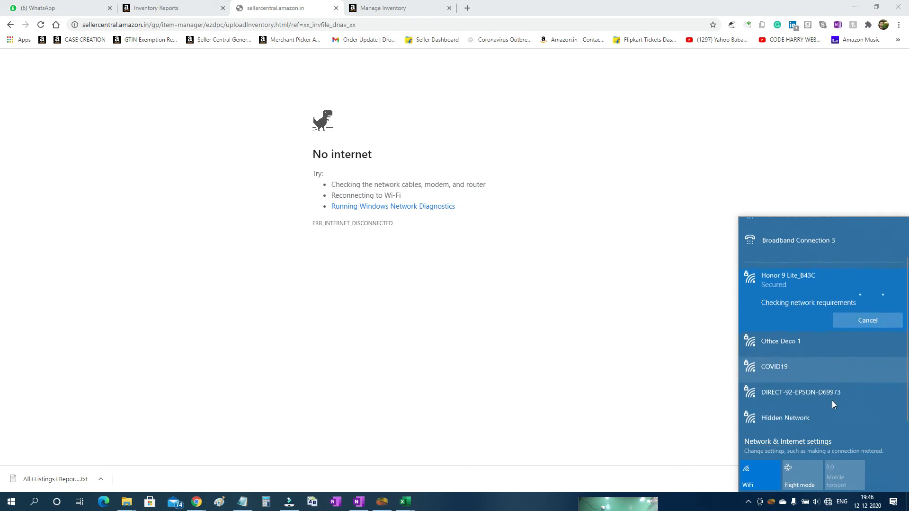
click(846, 345)
click(846, 345)
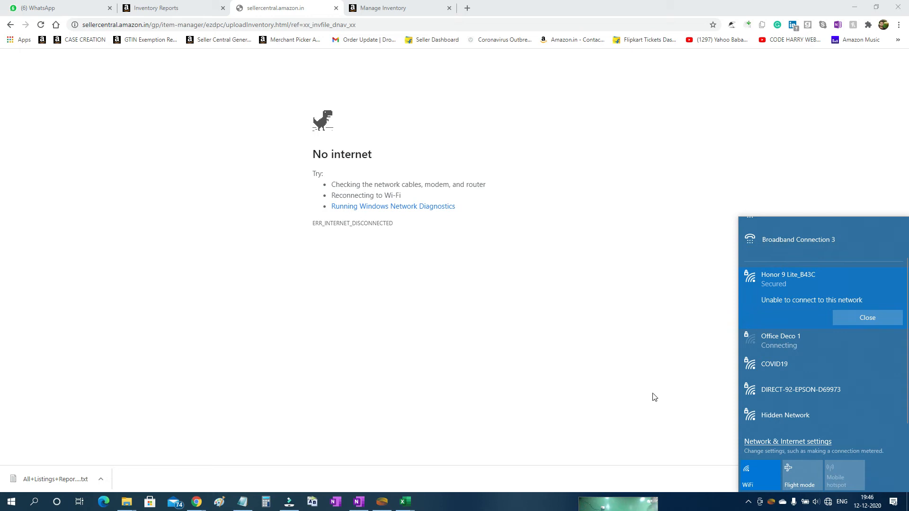
click(665, 393)
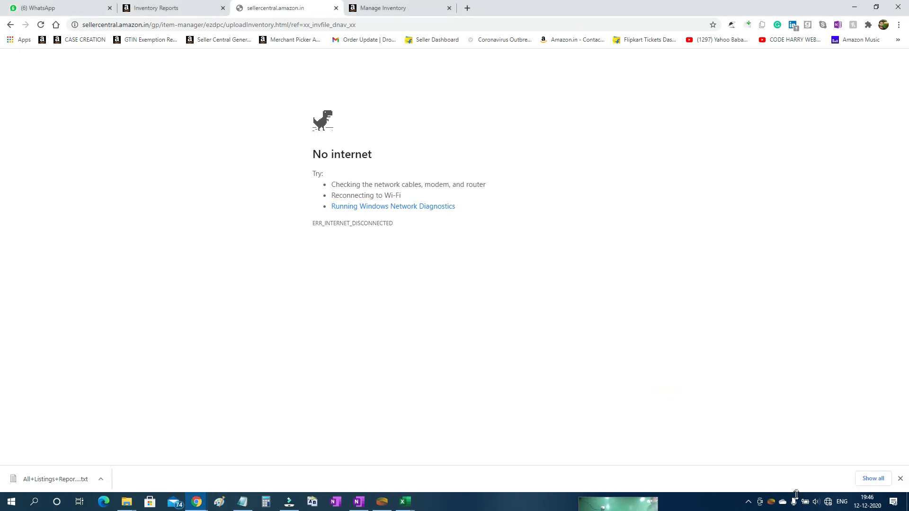
Retry the Wi-Fi connection with Honor 9 Lite_B43C and again with Office Deco 1.
click(827, 503)
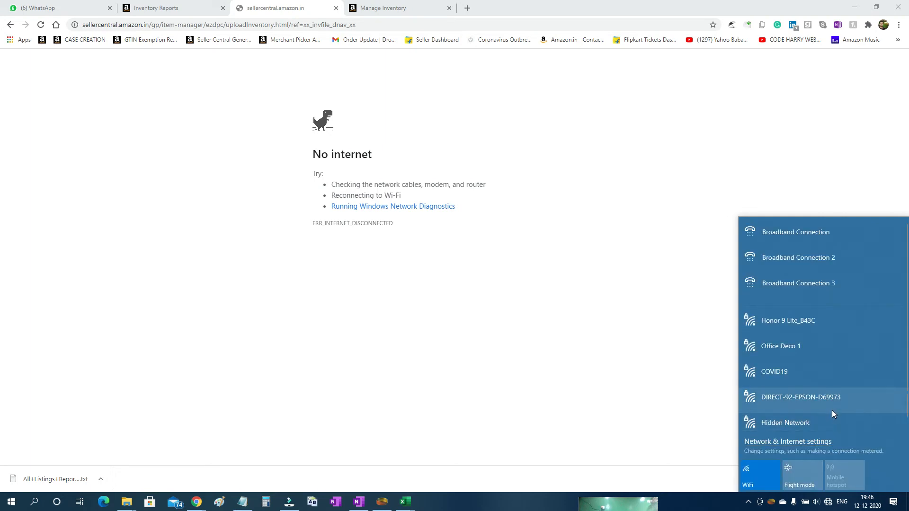
click(816, 318)
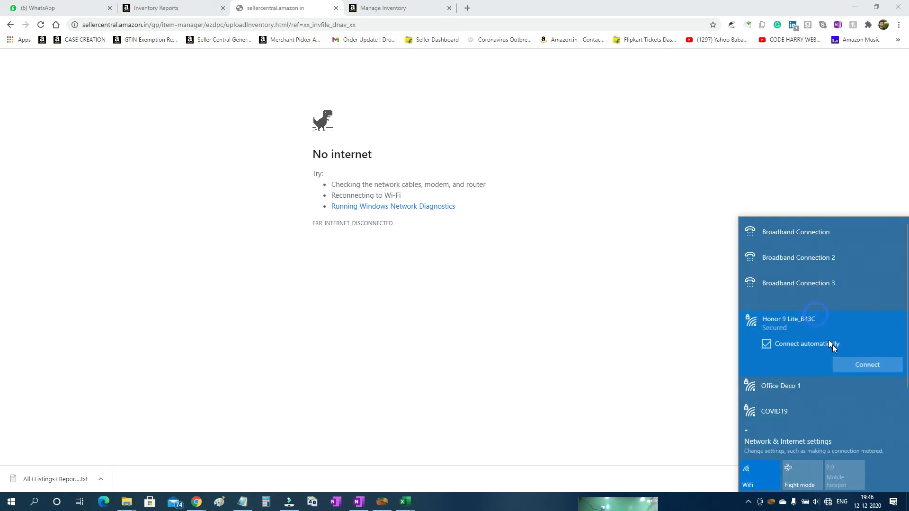
click(867, 365)
scroll(839, 412, down, 2)
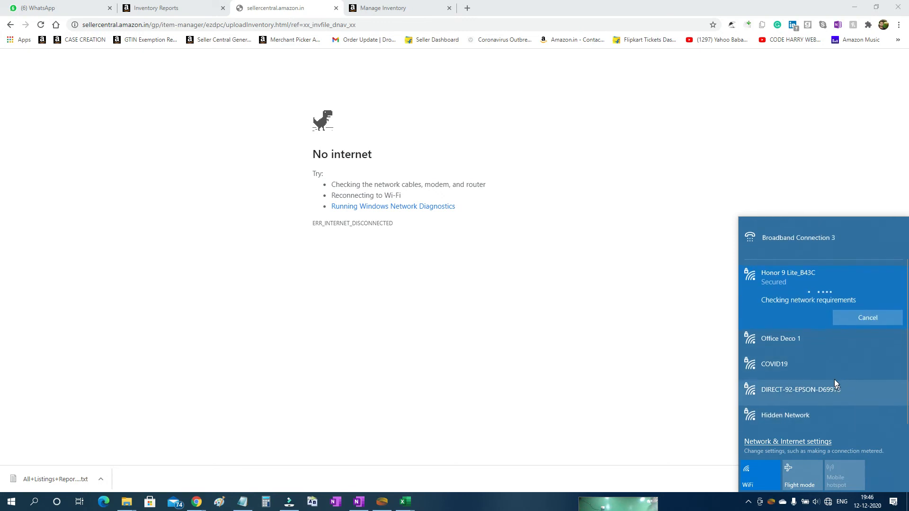
click(822, 339)
click(877, 346)
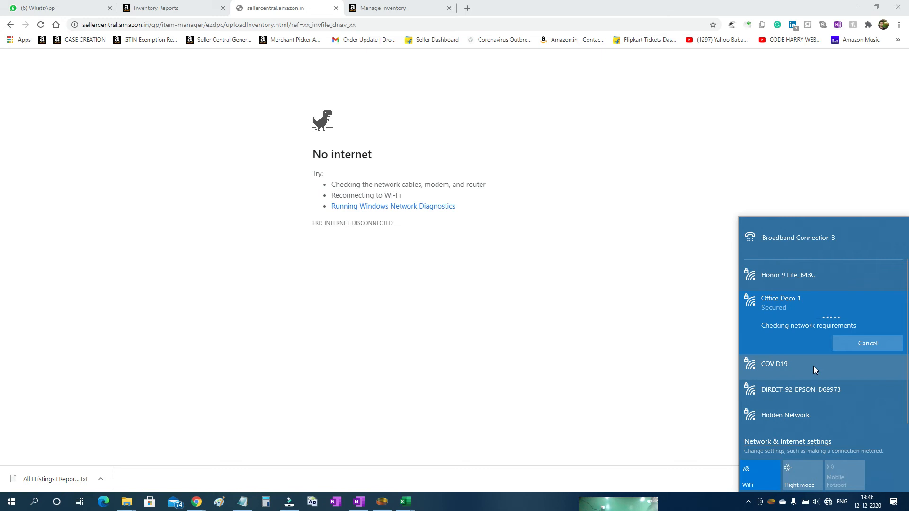
Turn the computer's Wi-Fi off and back on, and return to the Seller Central page.
click(758, 481)
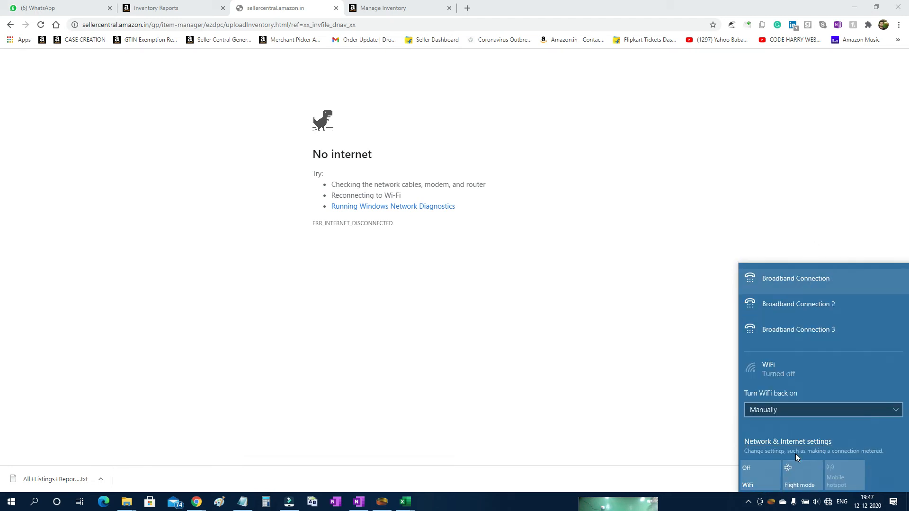
click(759, 478)
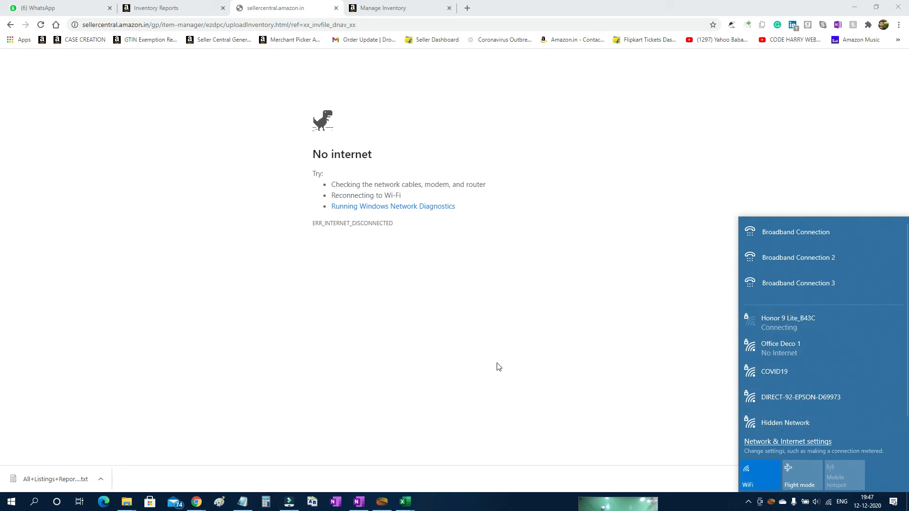
click(467, 367)
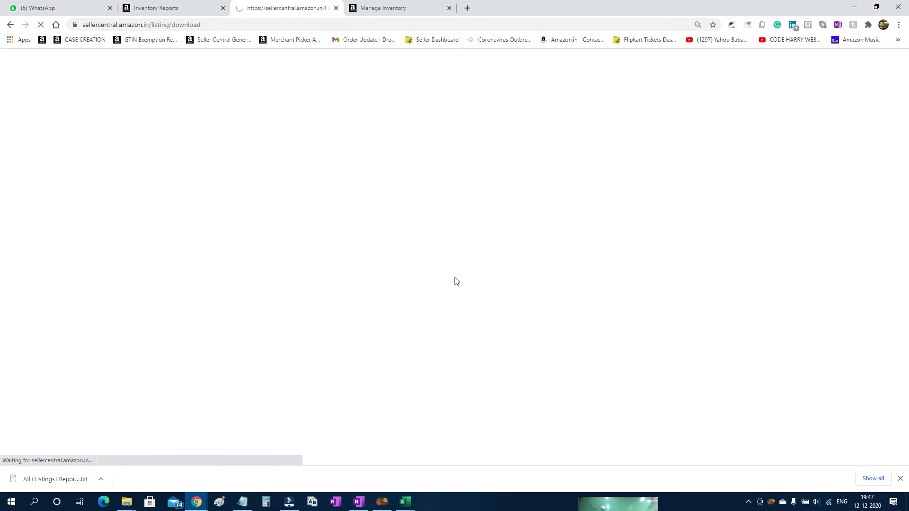
Open Upload your Inventory File under Add Products via Upload and set the file type to Price & Quantity File.
mouse_move(149, 61)
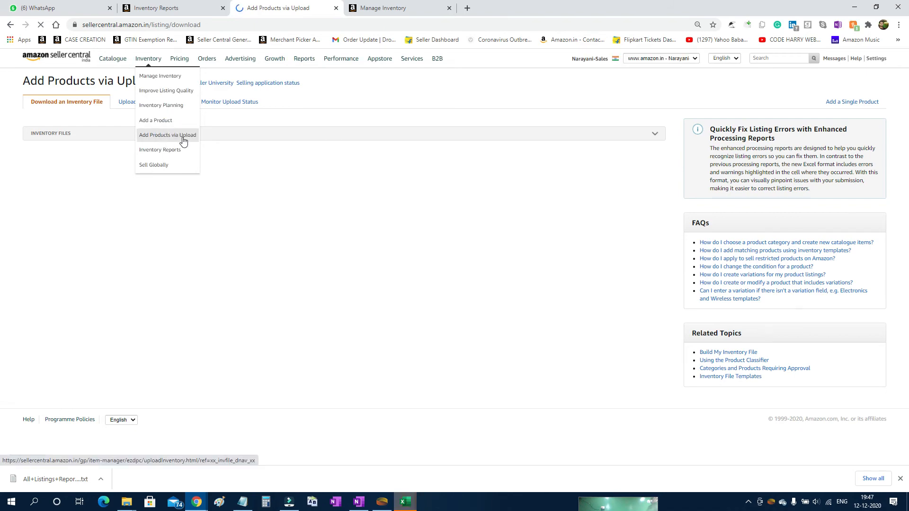
click(182, 137)
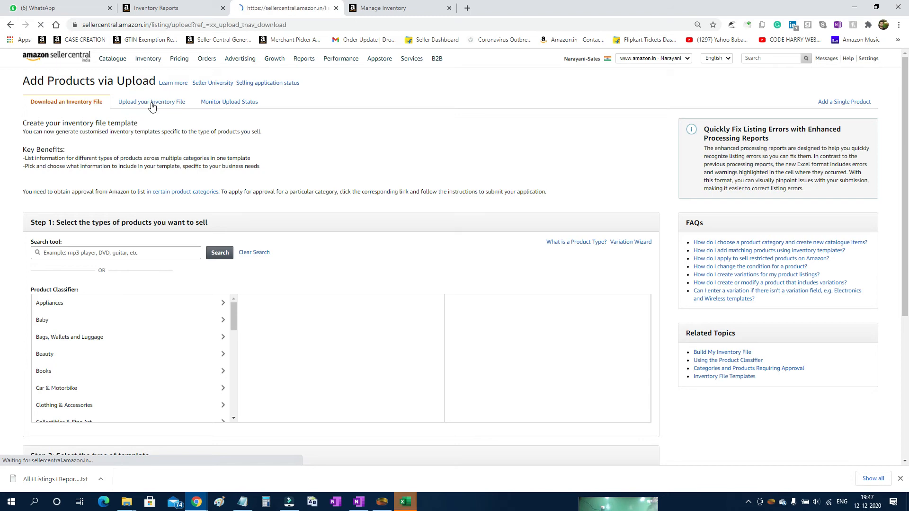
click(151, 101)
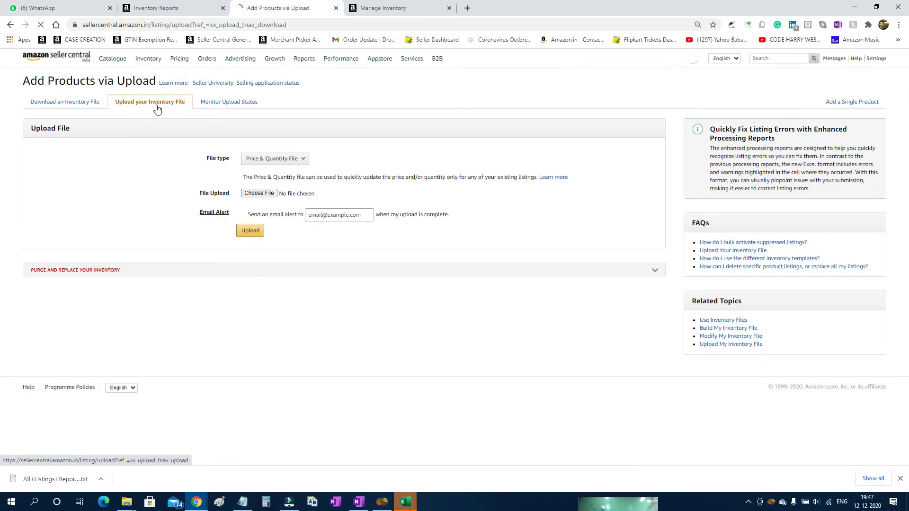
click(283, 158)
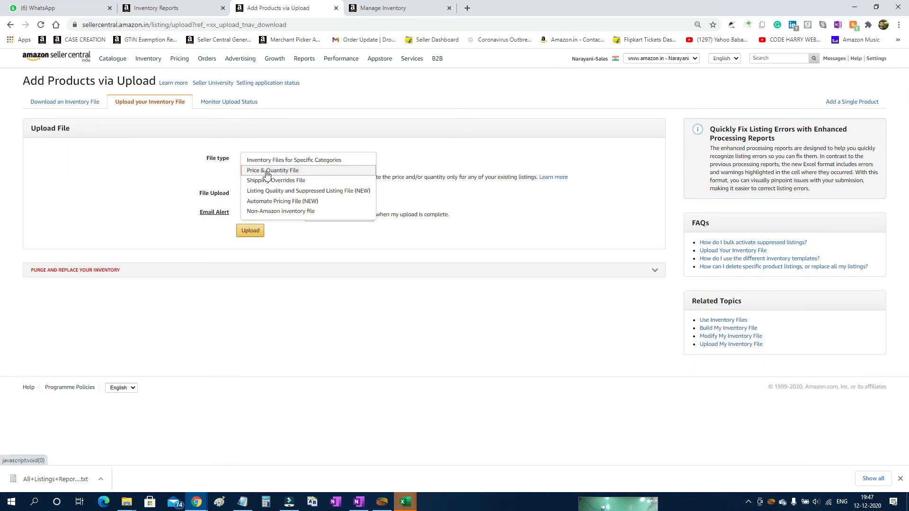
click(269, 171)
Choose the text file Flat.File.PriceInventory.in from the S_Seller_Inventory Management > NT-MDP > Amazon folder and upload it.
click(259, 193)
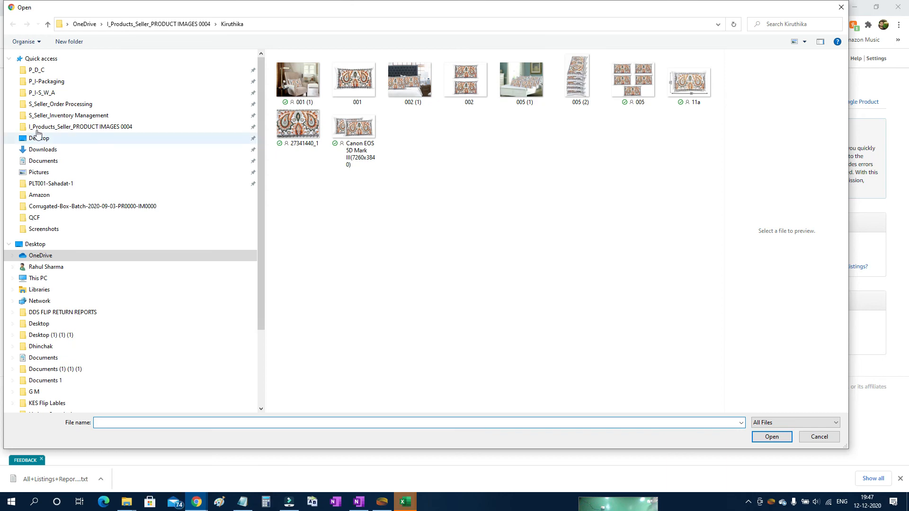
click(93, 121)
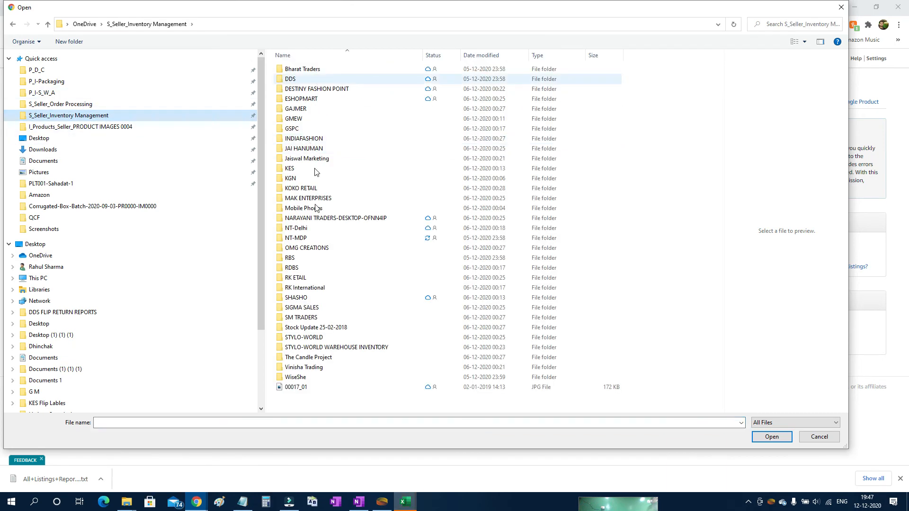
double_click(307, 238)
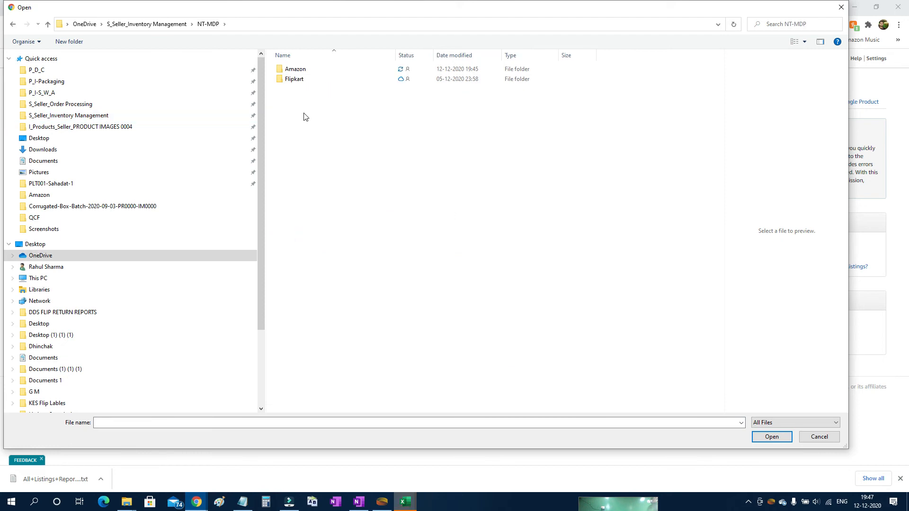
click(331, 70)
key(Return)
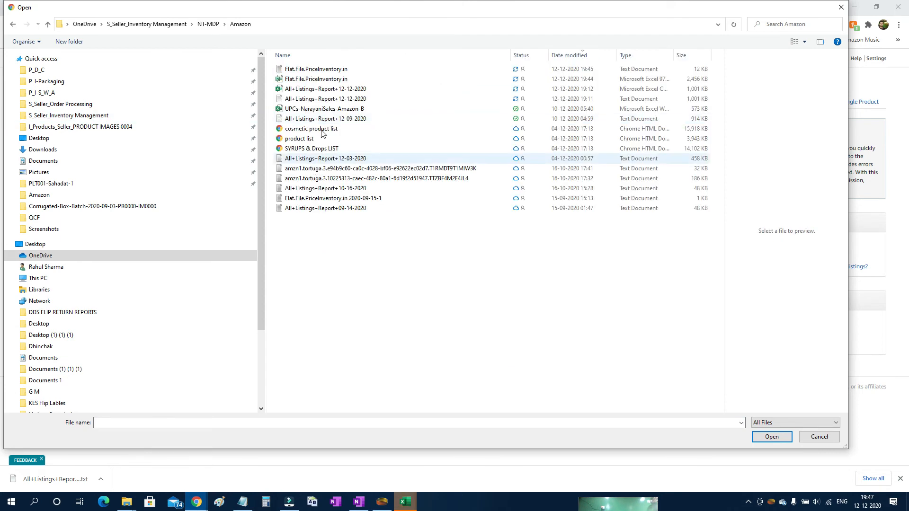
click(326, 69)
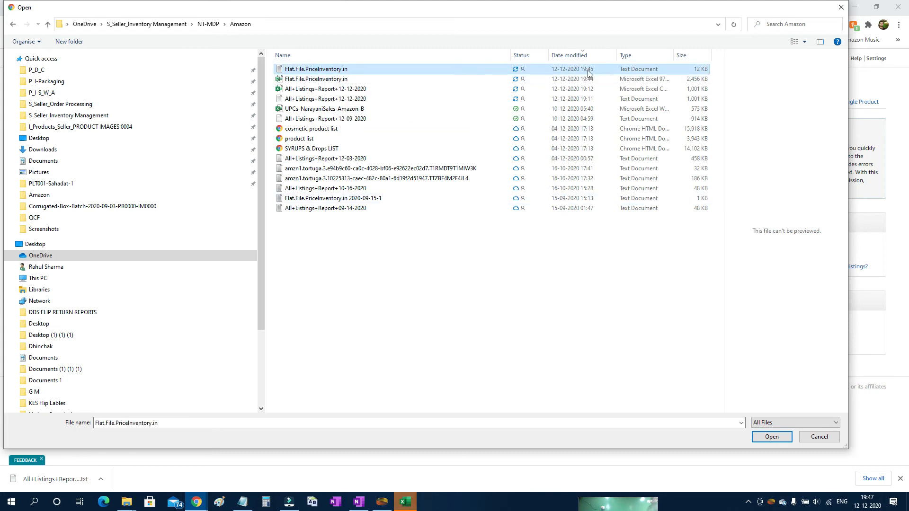
click(766, 438)
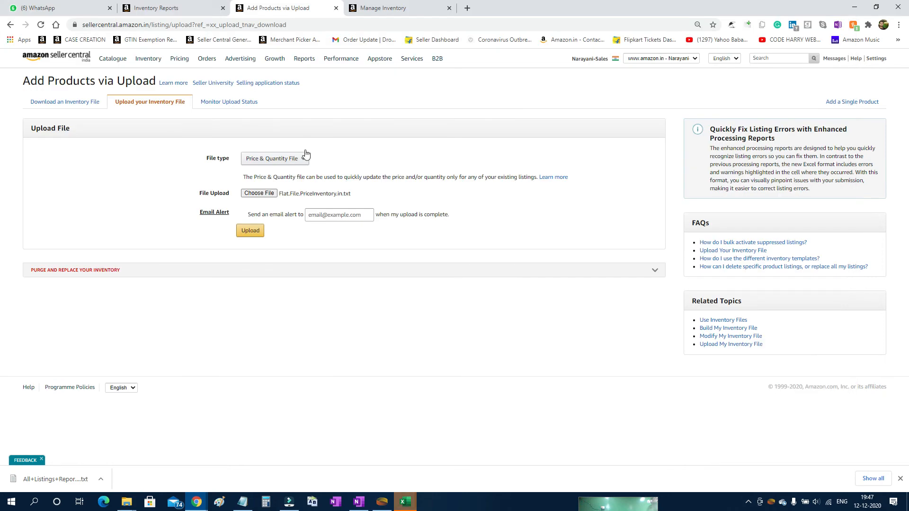
click(250, 230)
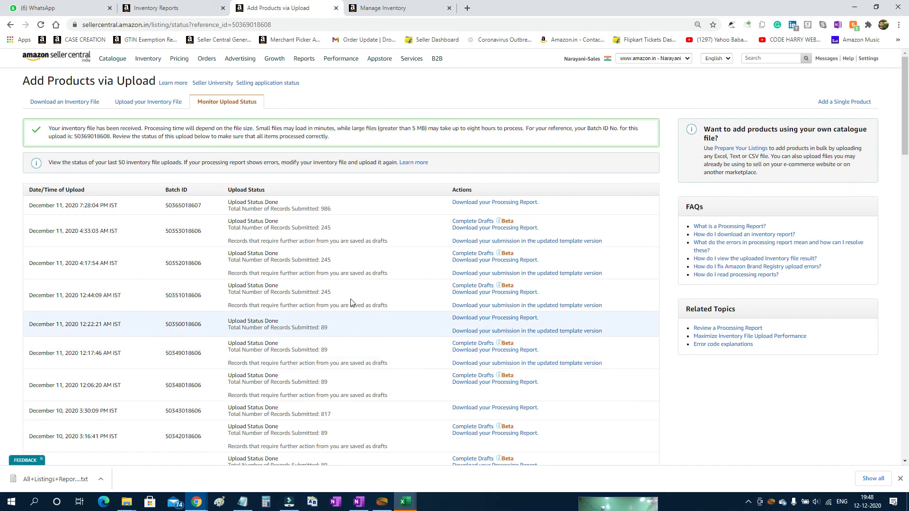
Open Manage Inventory in a new browser tab and activate its product search.
click(414, 6)
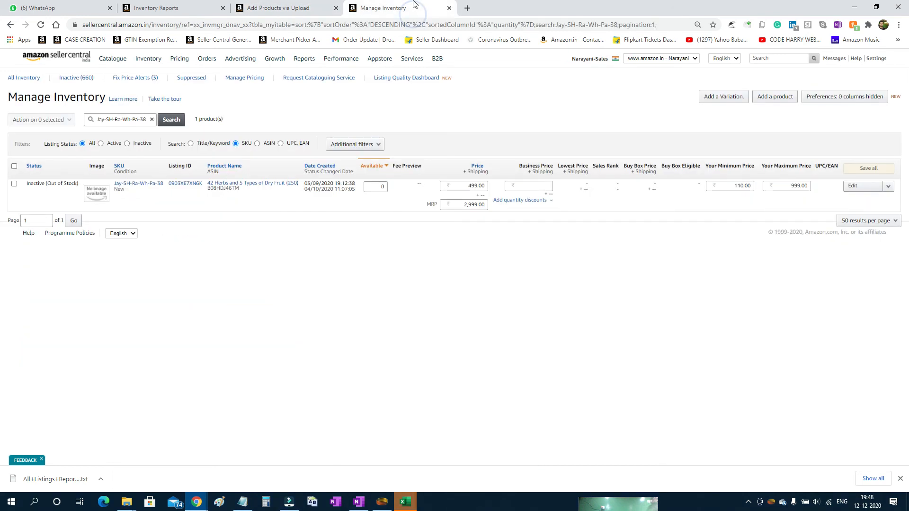
middle_click(146, 76)
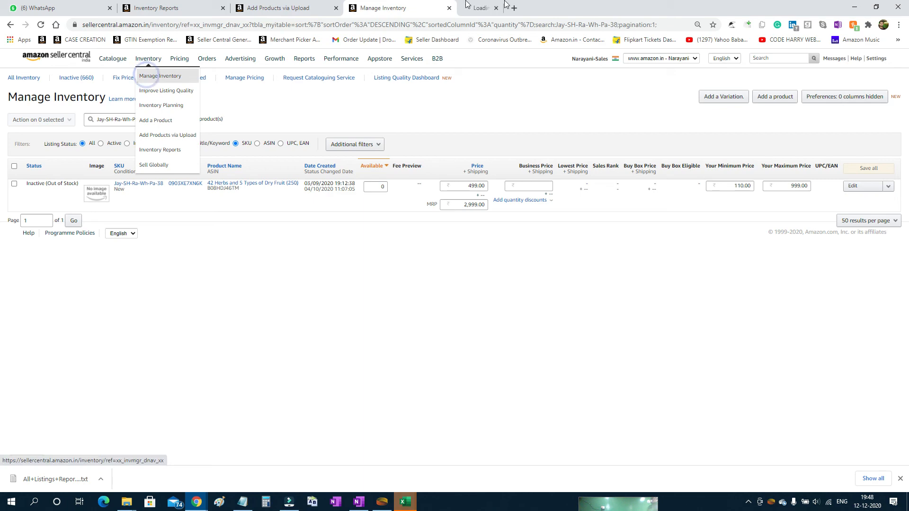
click(469, 7)
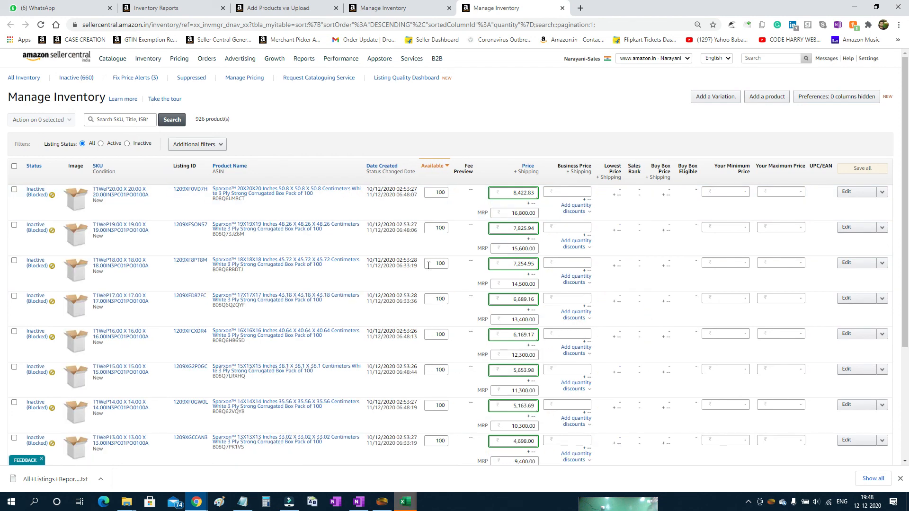
click(130, 121)
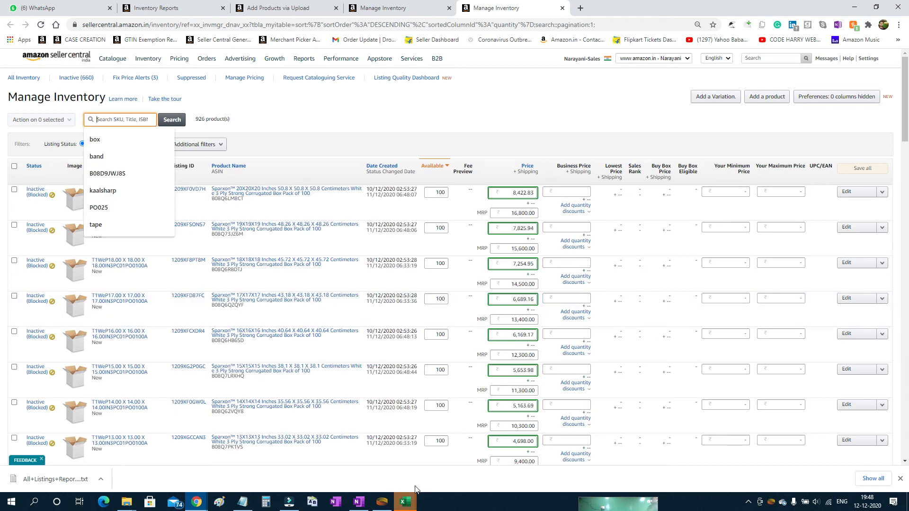
Switch to Excel, look through the PriceInventory and UPCs-NarayaniSales-Amazon-B workbooks, and request Read-Write access for the read-only Flat.File.PriceInventory.in.
click(406, 504)
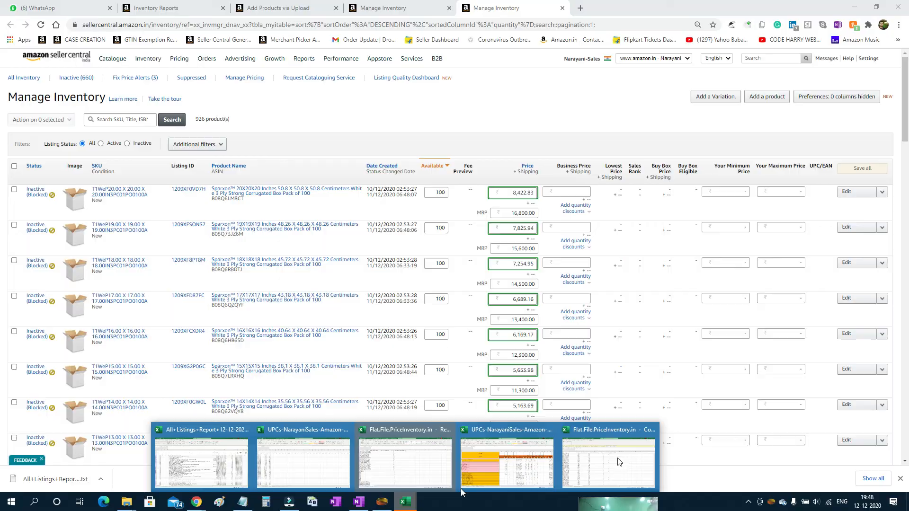
click(618, 462)
mouse_move(411, 503)
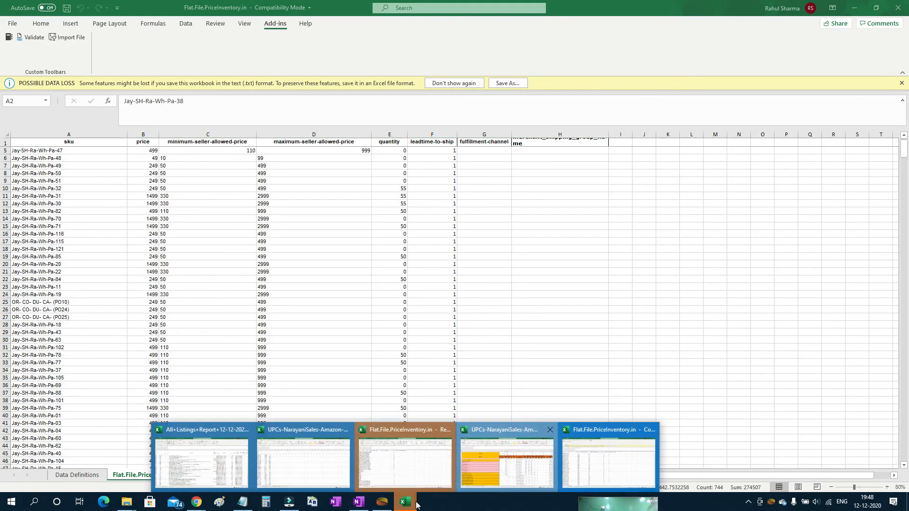
click(507, 461)
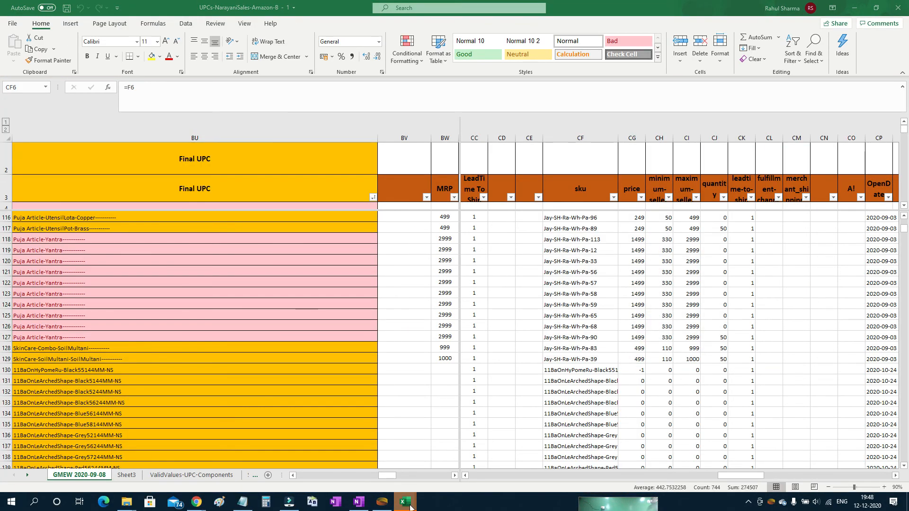
click(402, 468)
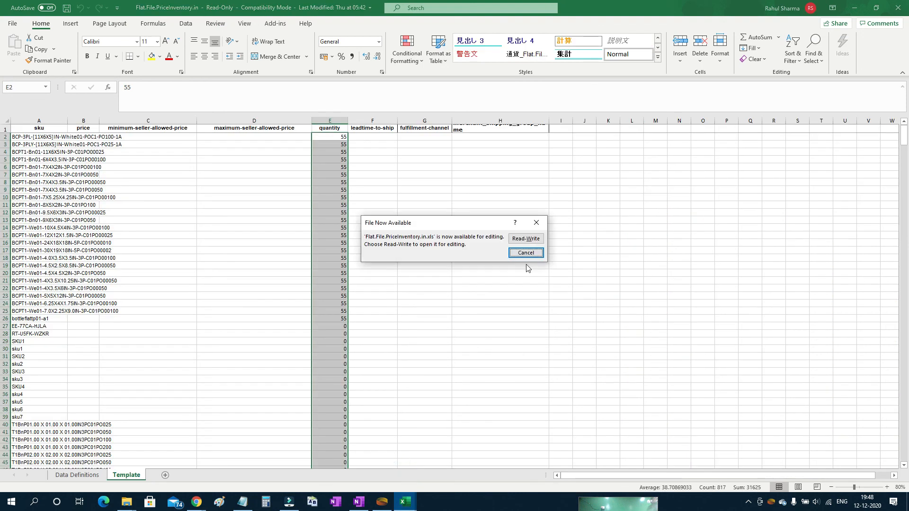
click(526, 239)
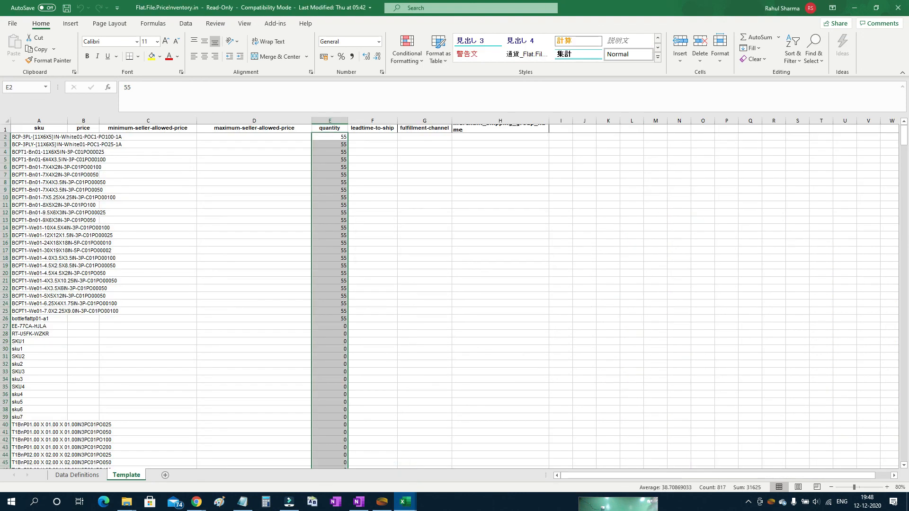
mouse_move(423, 495)
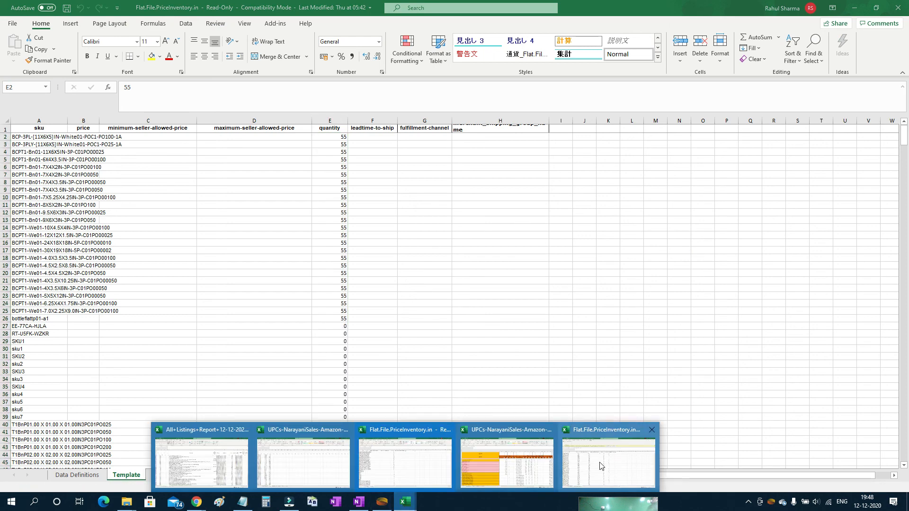
mouse_move(600, 466)
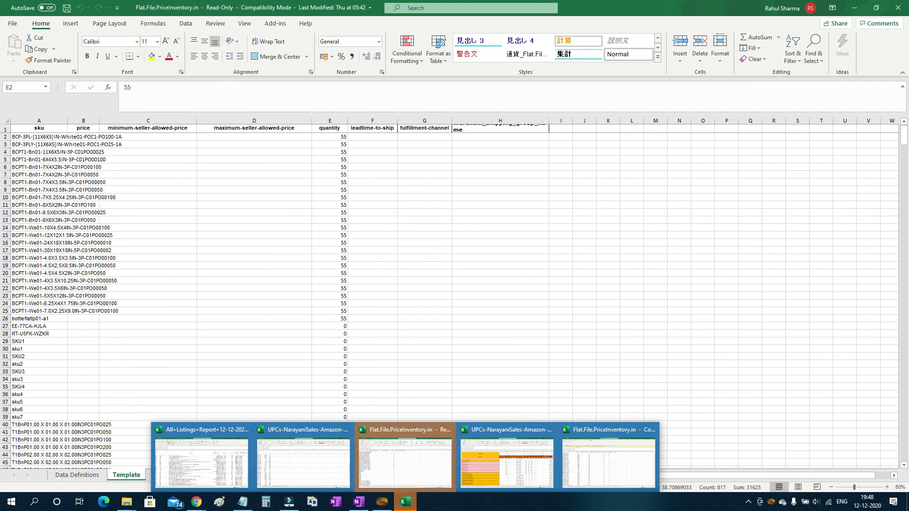
click(748, 503)
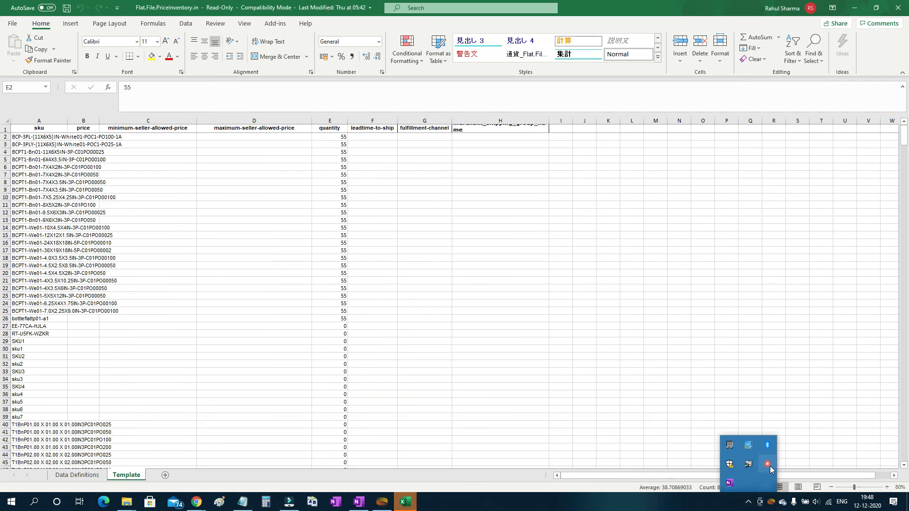
right_click(769, 467)
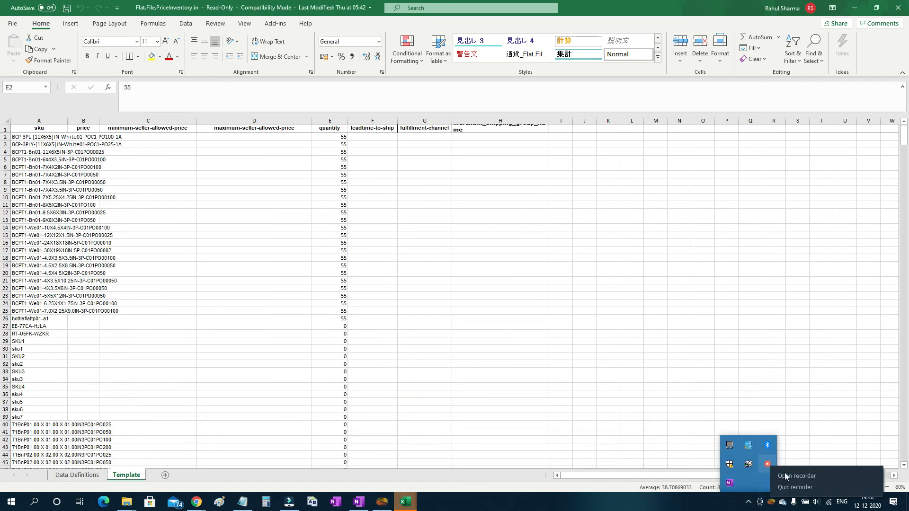